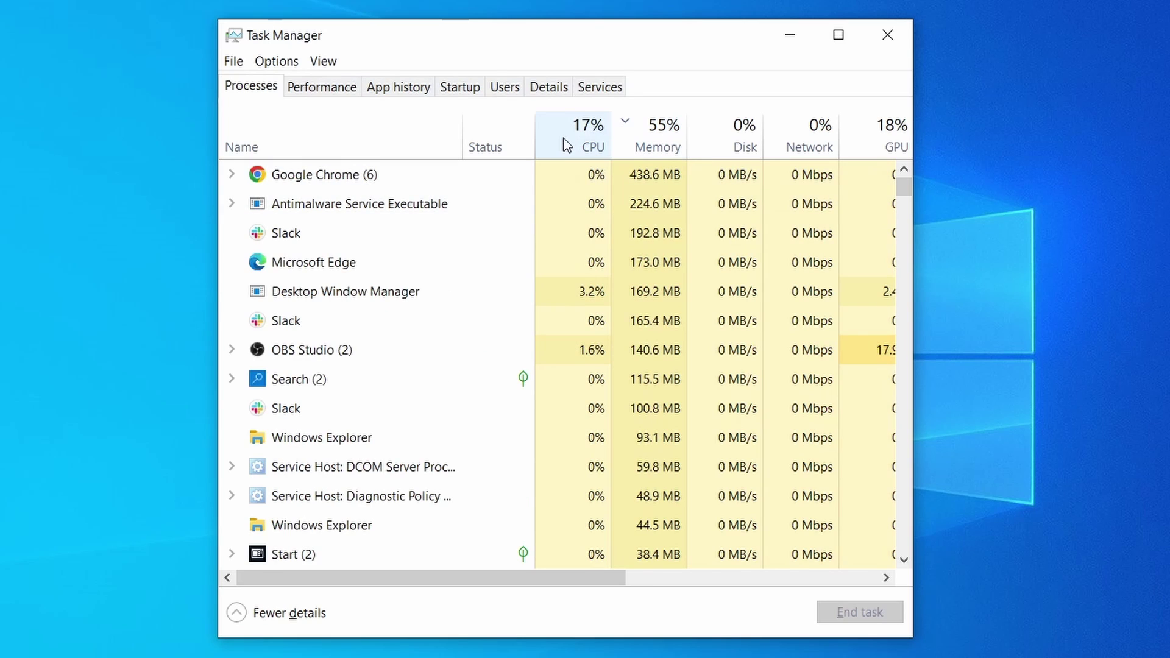
Step: Restart the PC into Advanced startup from the Update & Security Recovery page
click(586, 132)
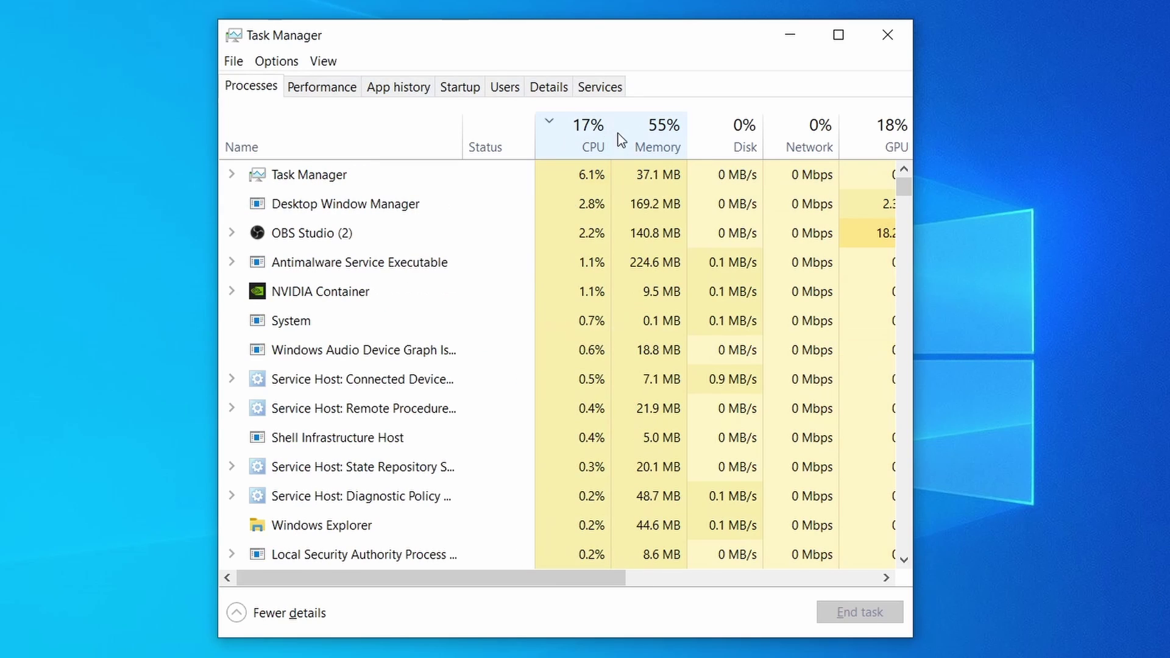
click(665, 135)
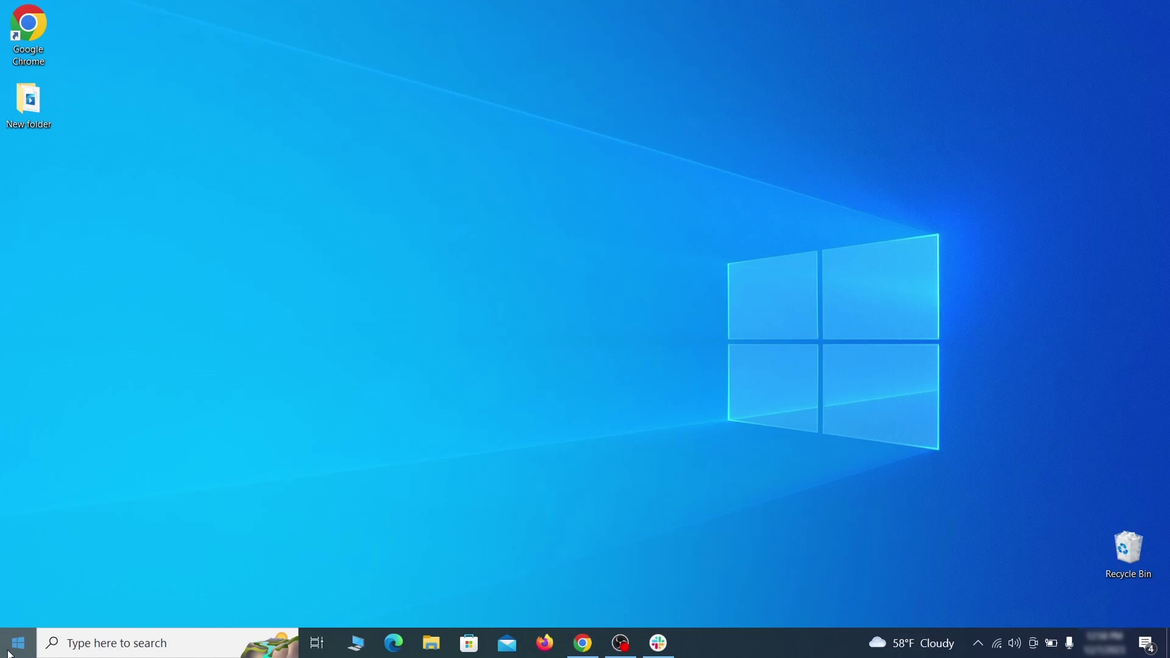
click(16, 643)
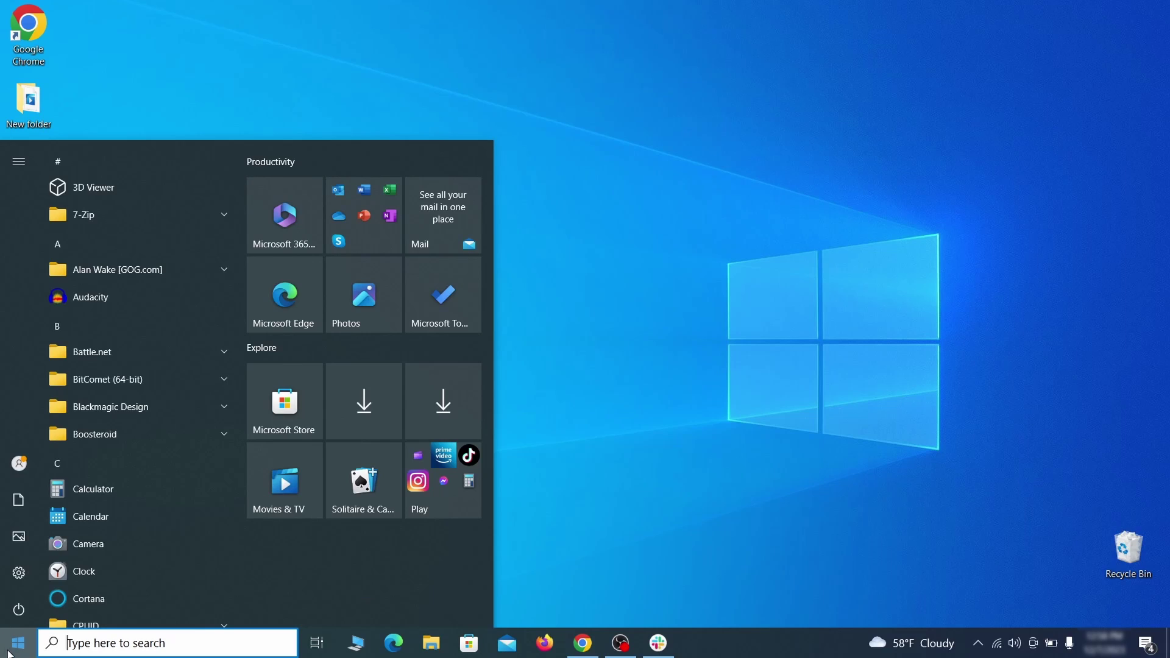
click(19, 572)
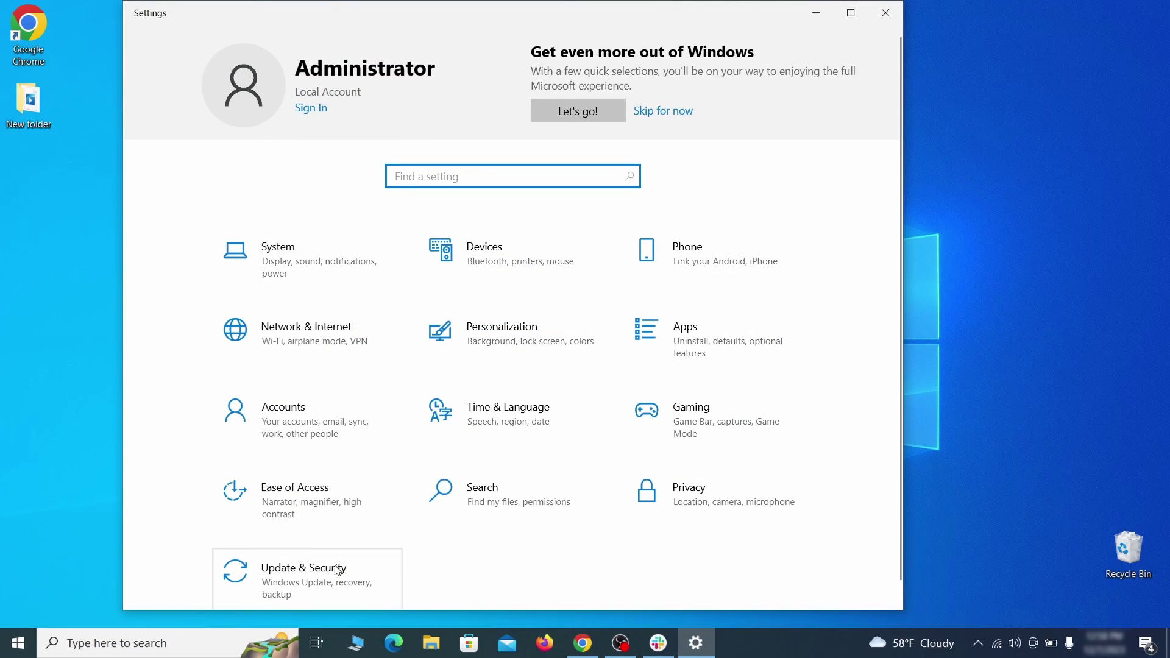
click(355, 580)
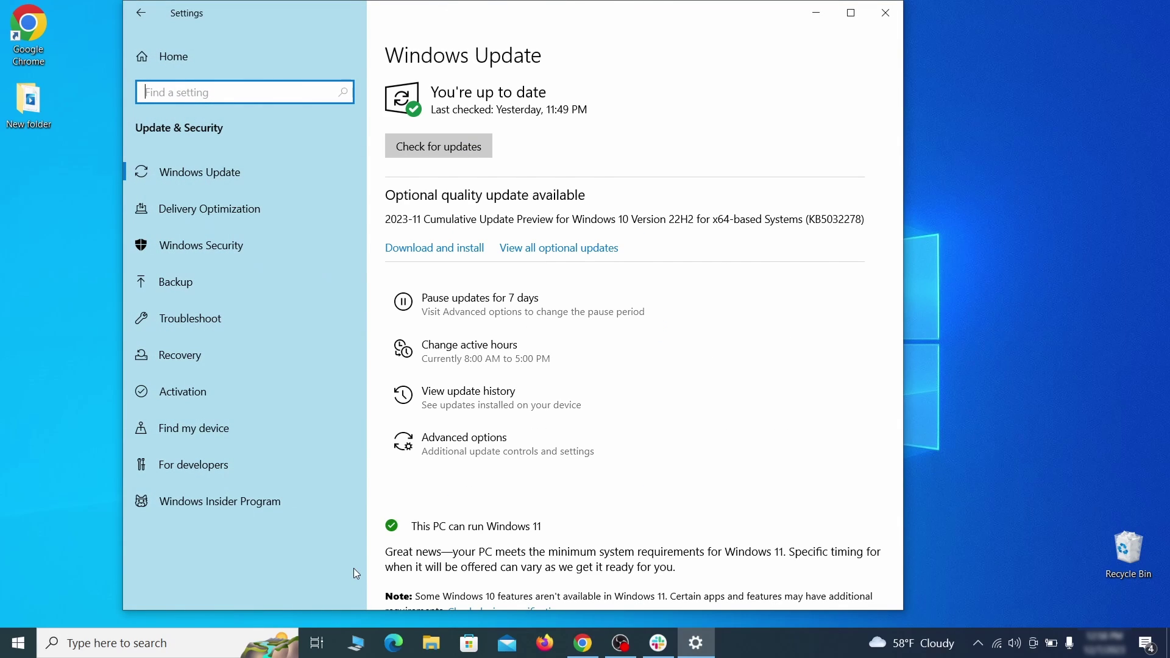
click(283, 356)
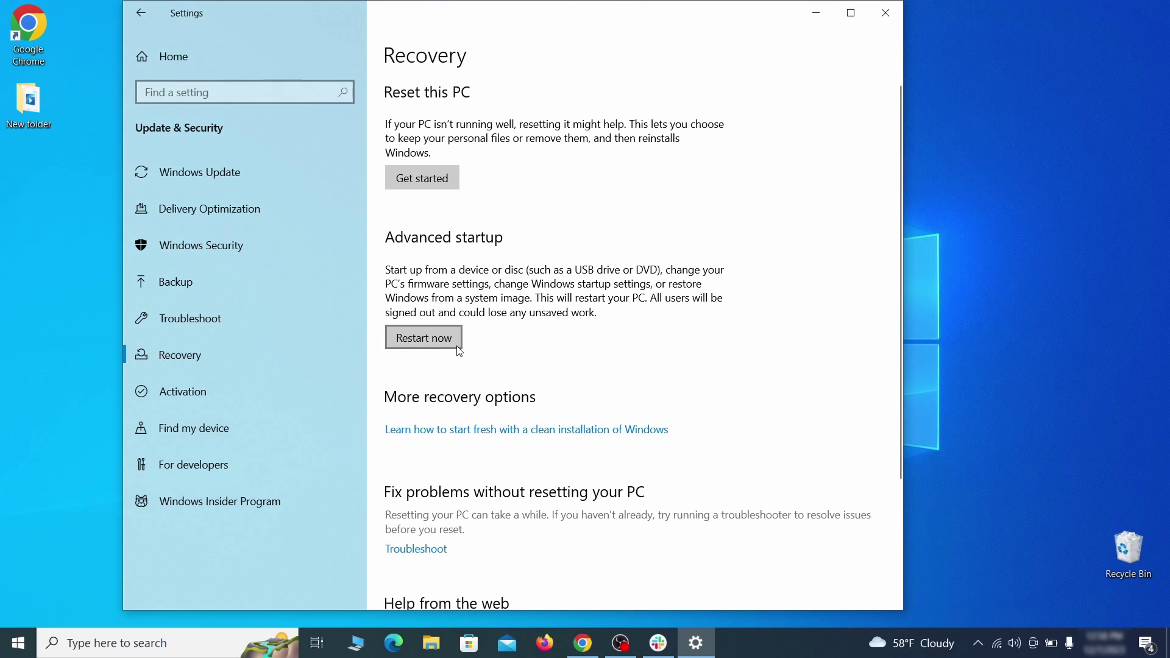
click(431, 339)
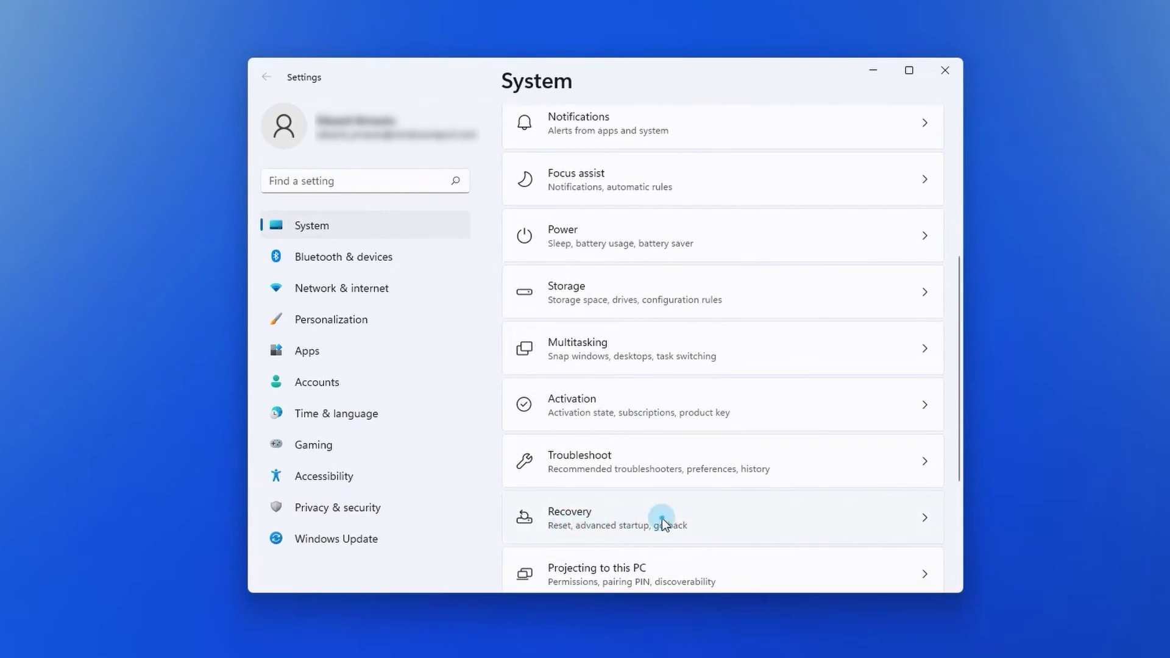
click(662, 519)
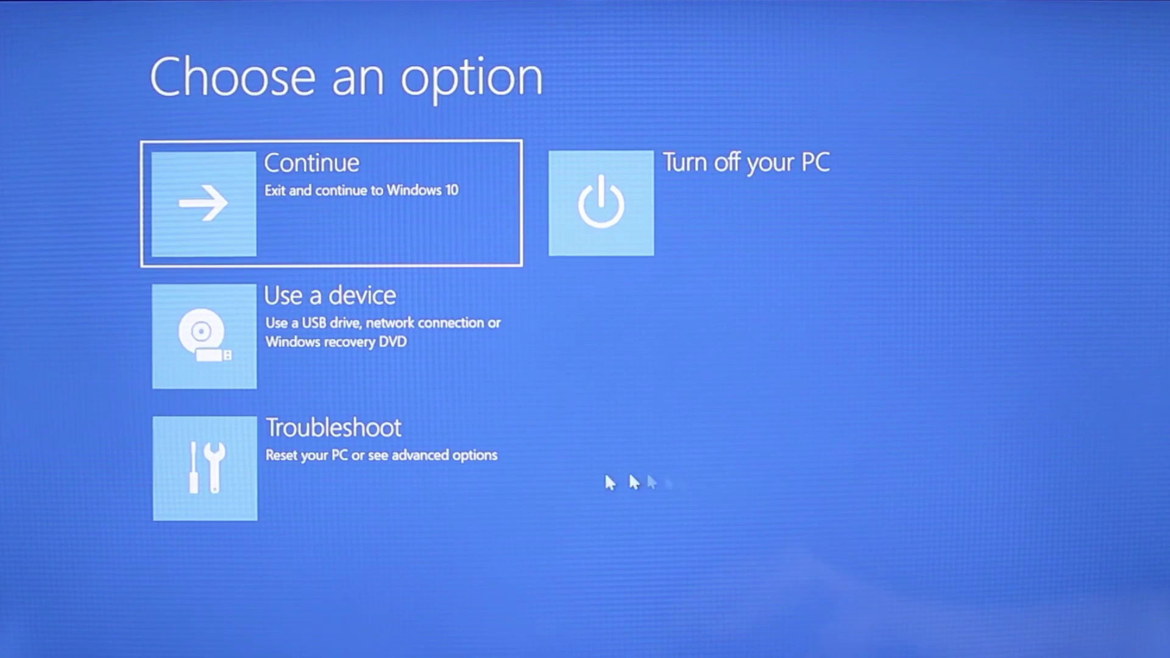
Step: Restart from Troubleshoot > Advanced options > Start-up Settings to reach the Safe Mode choices
click(364, 485)
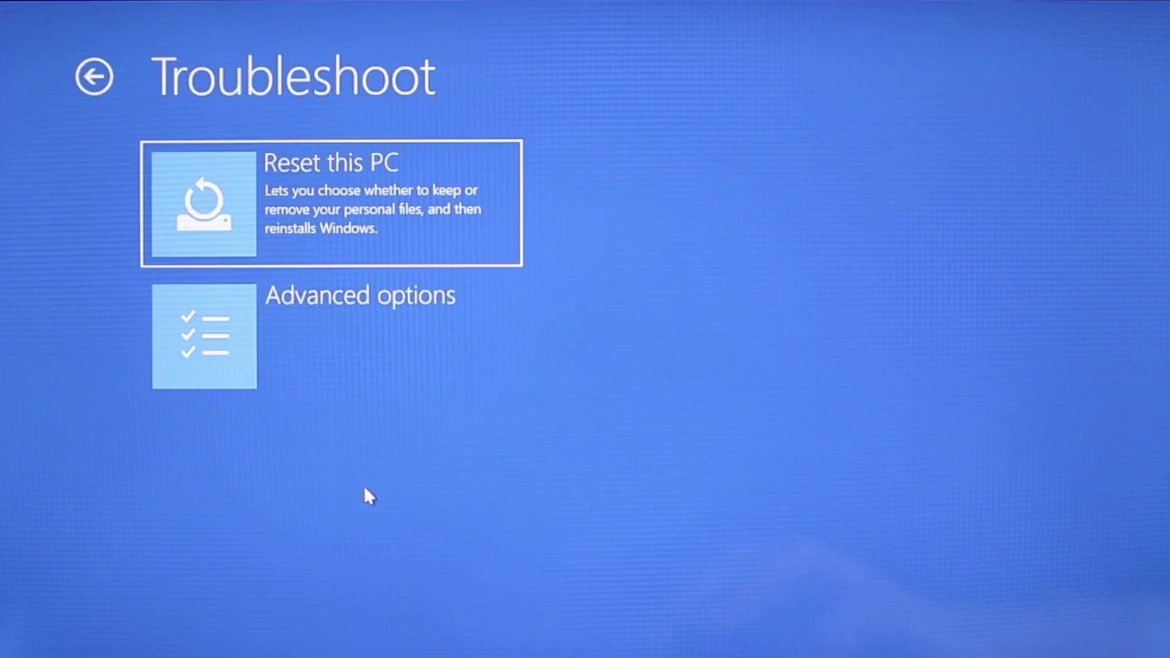
click(366, 337)
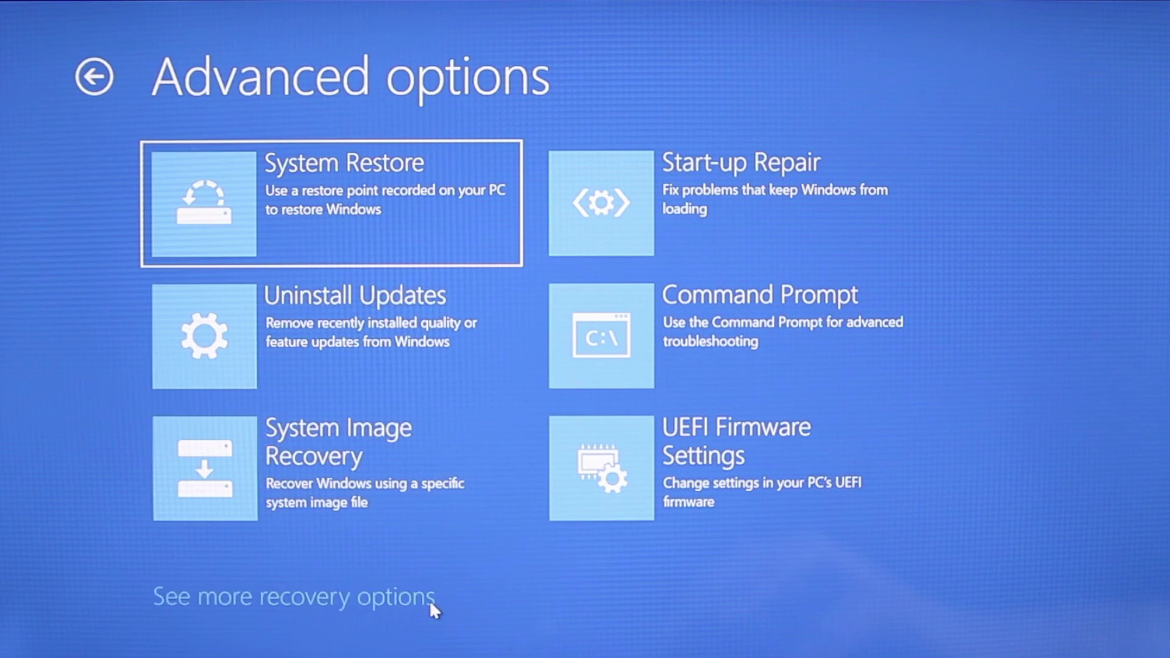
click(430, 601)
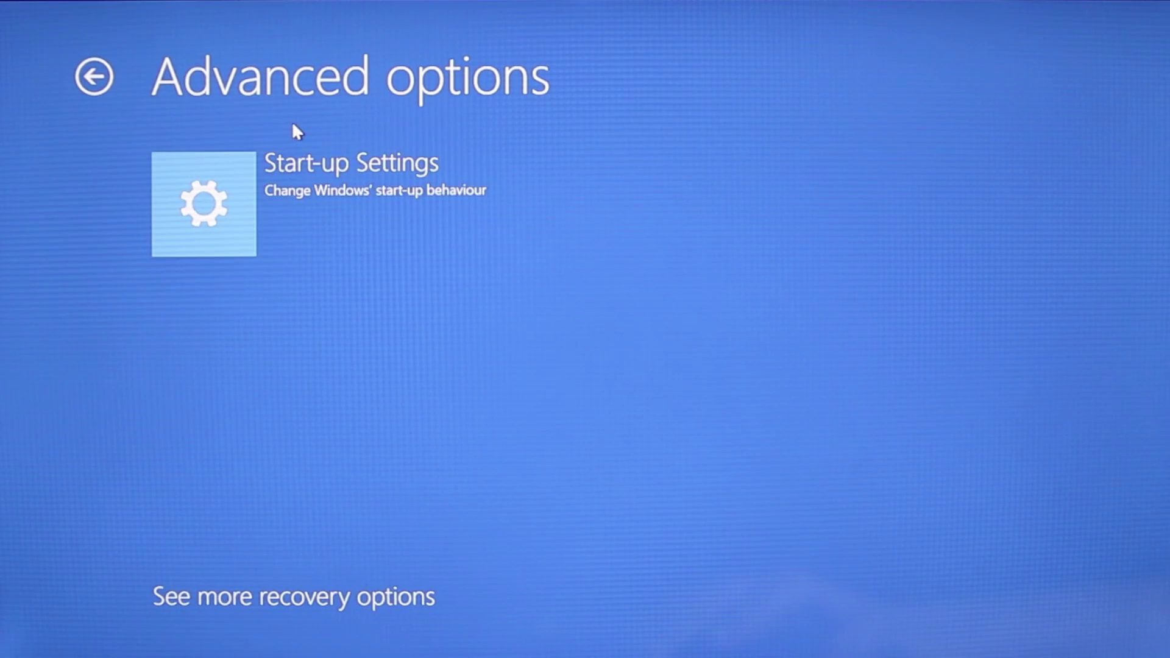
click(316, 187)
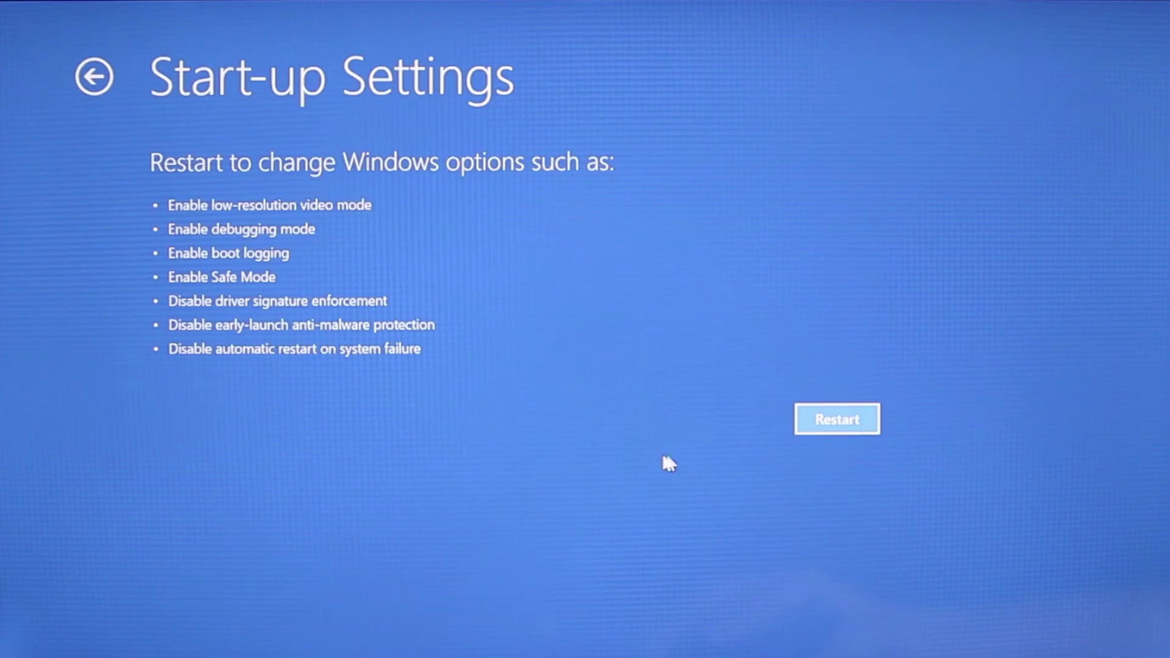
click(837, 419)
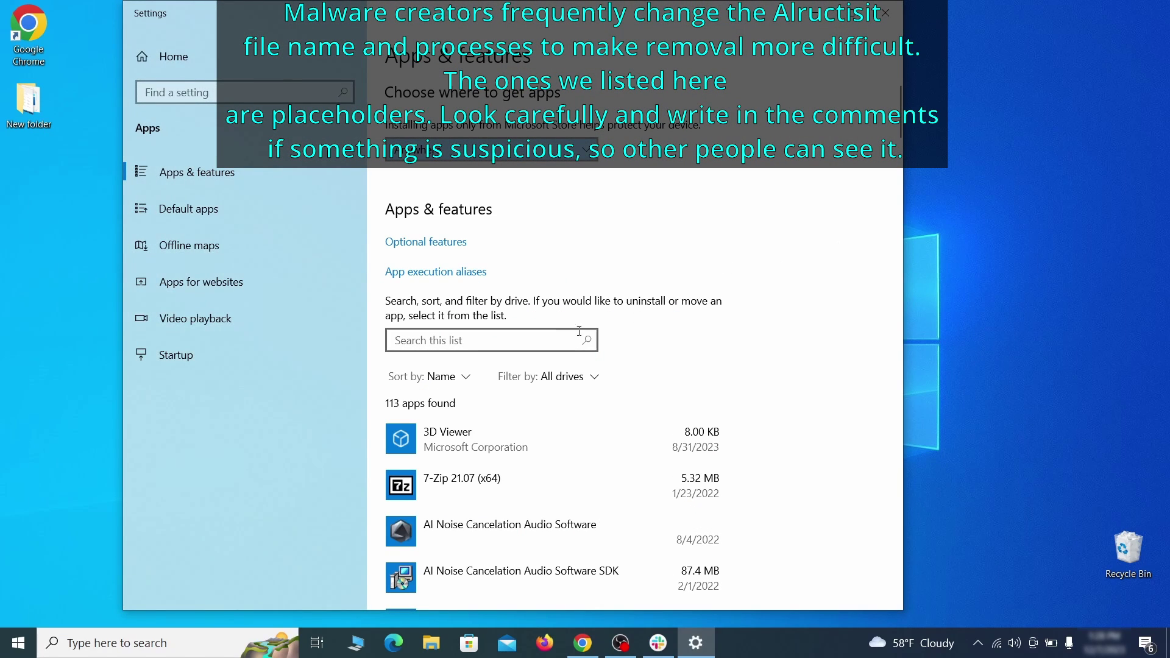
Step: Sort apps by install date and uninstall Example Malware App, leaving 112 apps
click(462, 378)
click(440, 455)
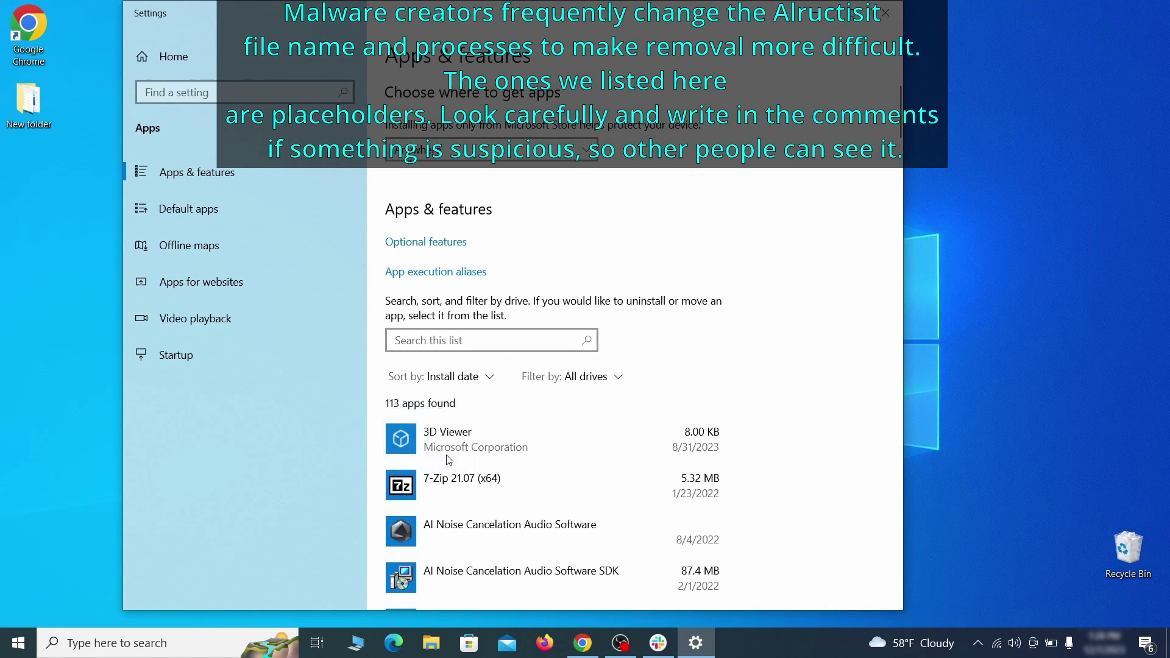
scroll(597, 438, down, 1)
click(596, 438)
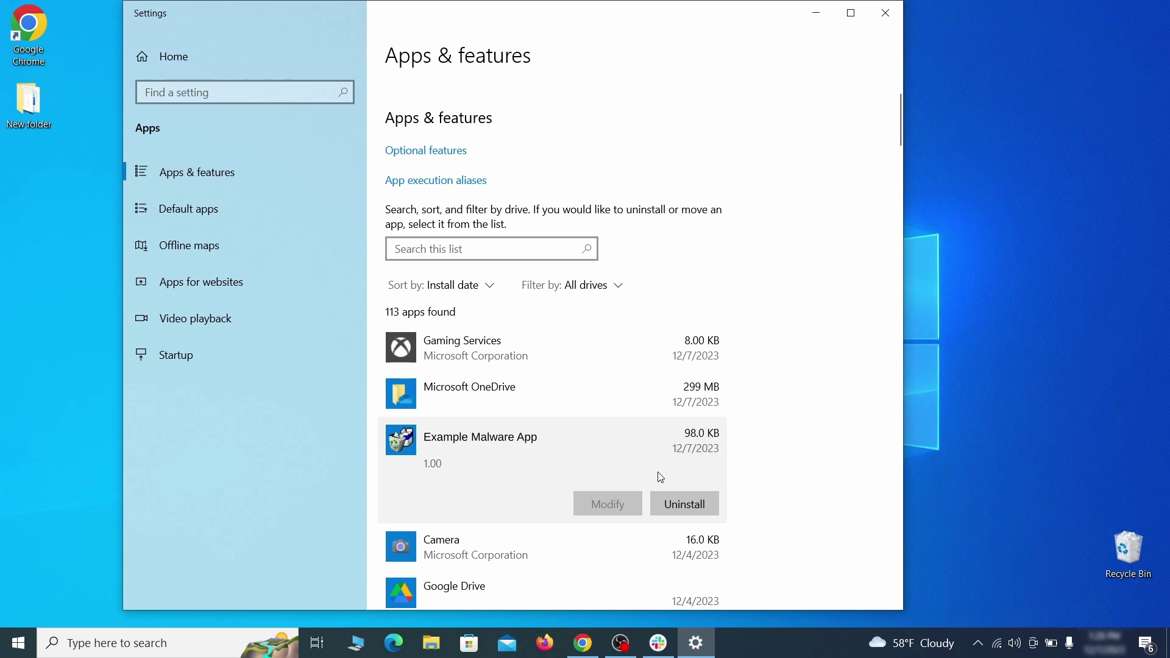
click(697, 501)
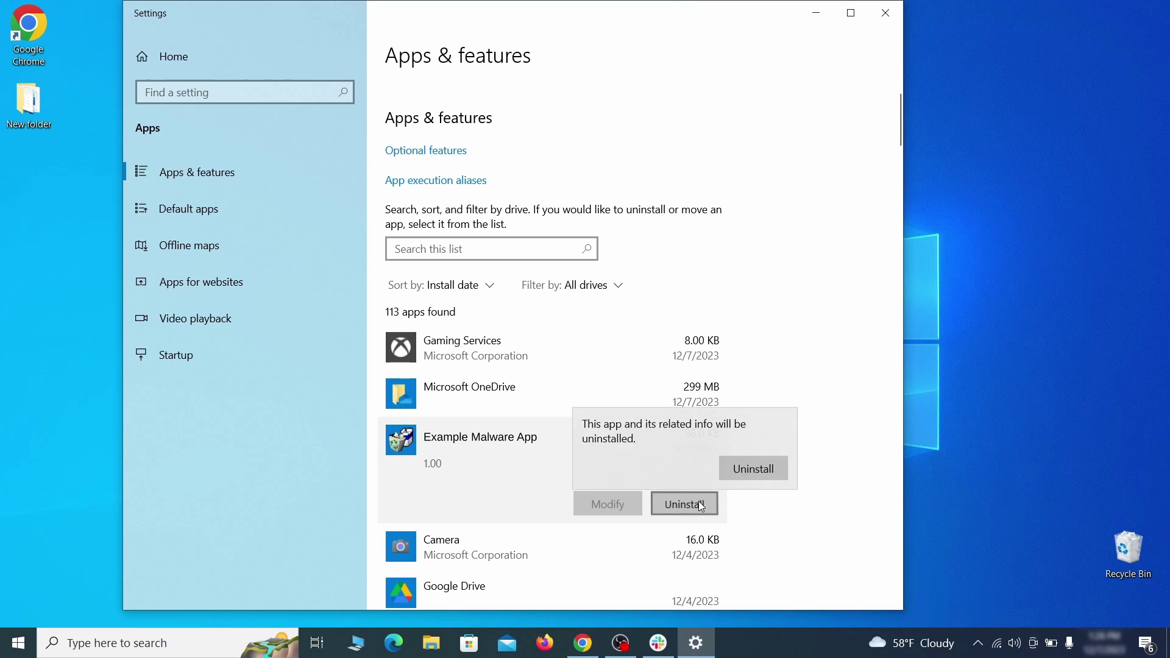
click(752, 469)
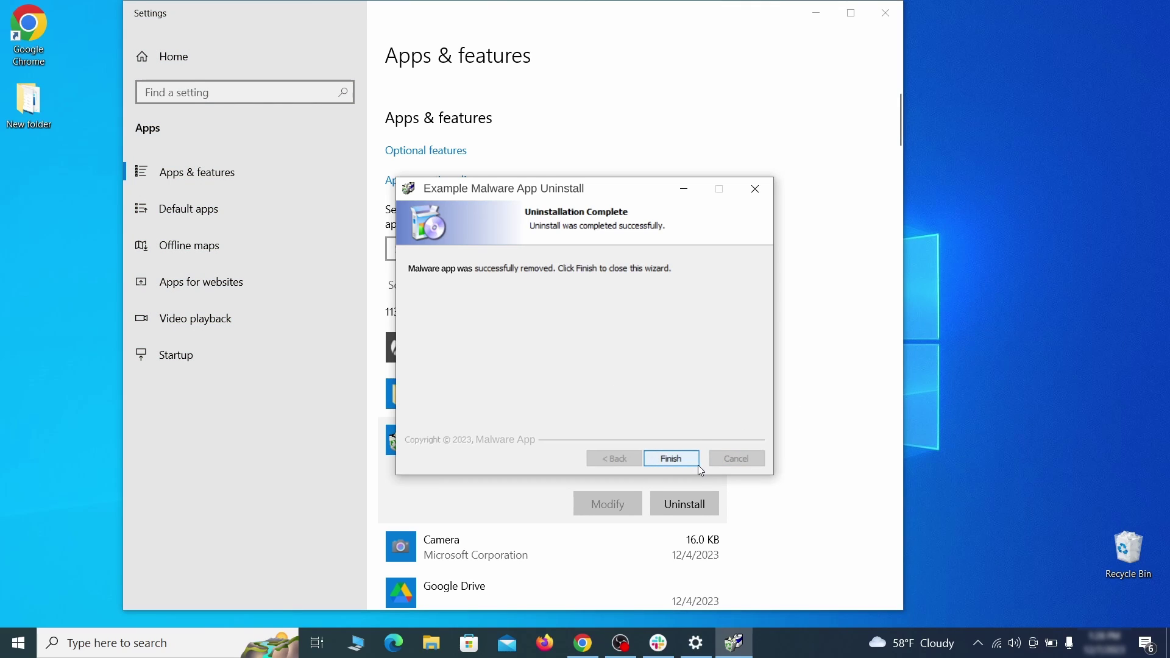
click(671, 459)
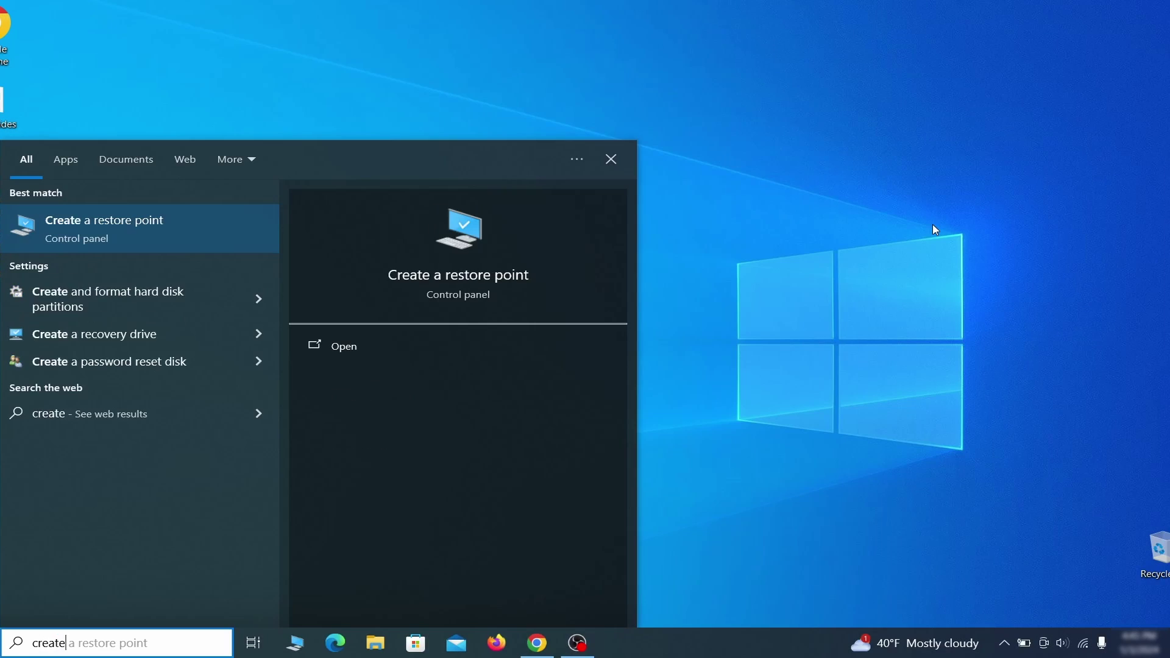
text( a resto)
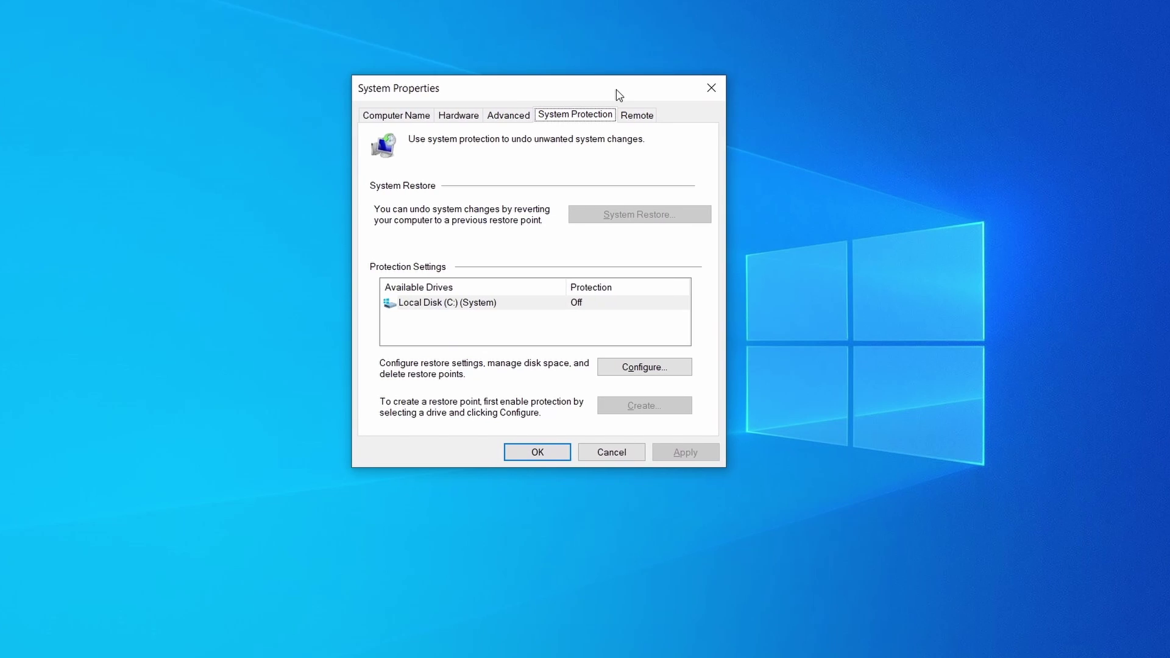
Step: Turn on system protection for drive C and apply the setting
click(528, 306)
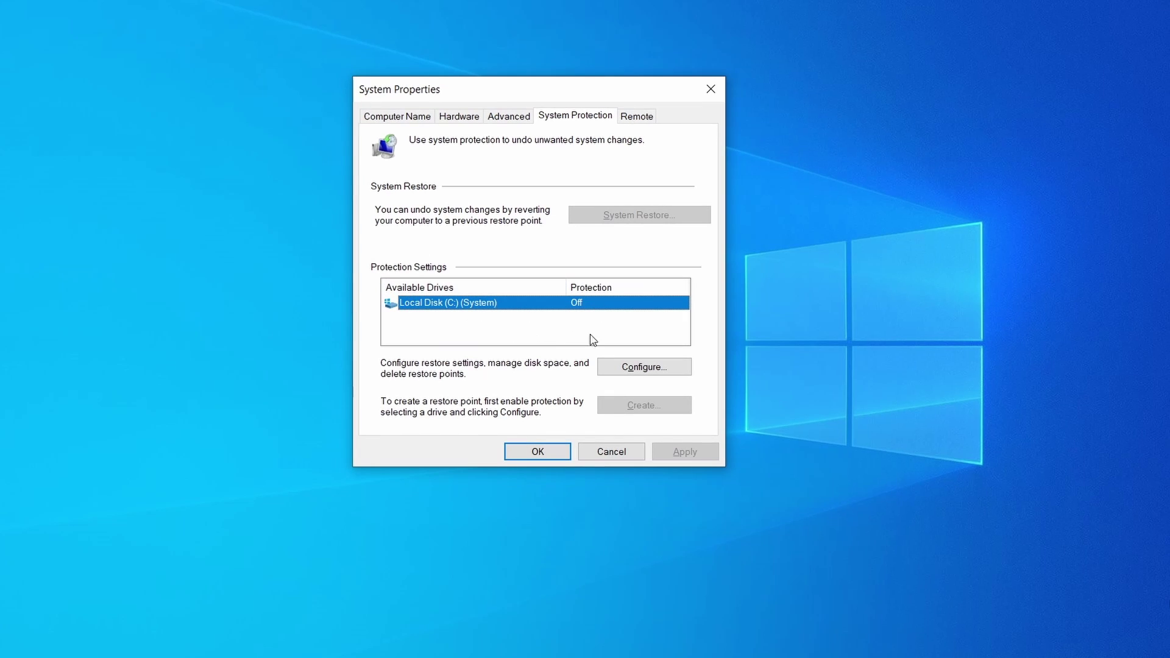
click(644, 367)
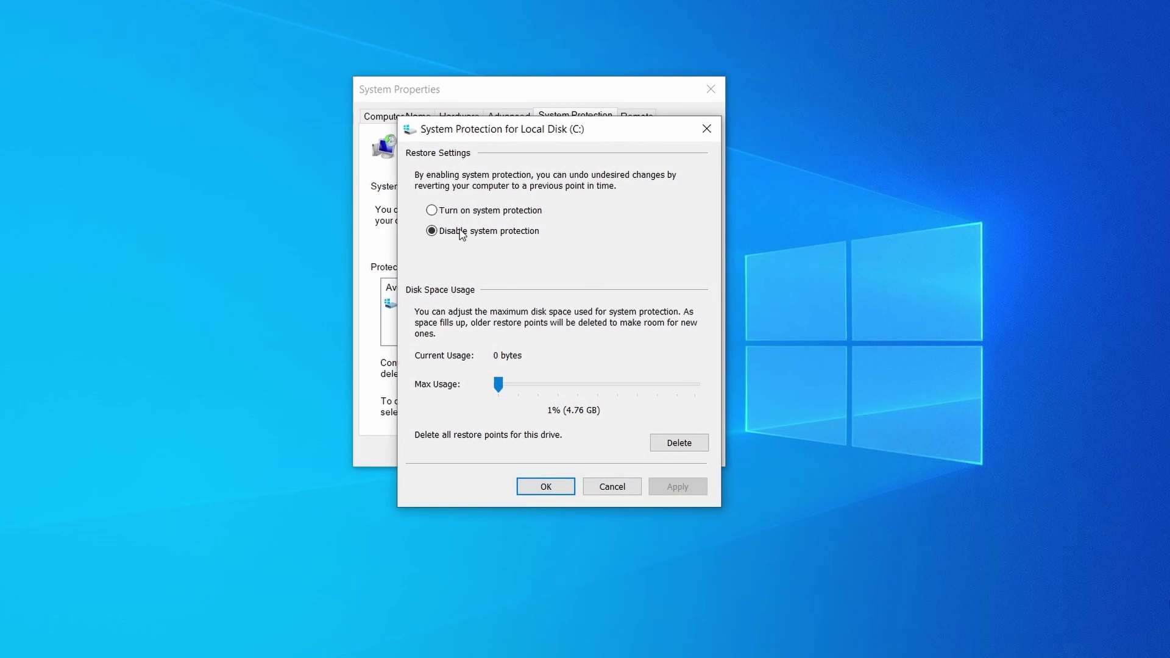
click(432, 211)
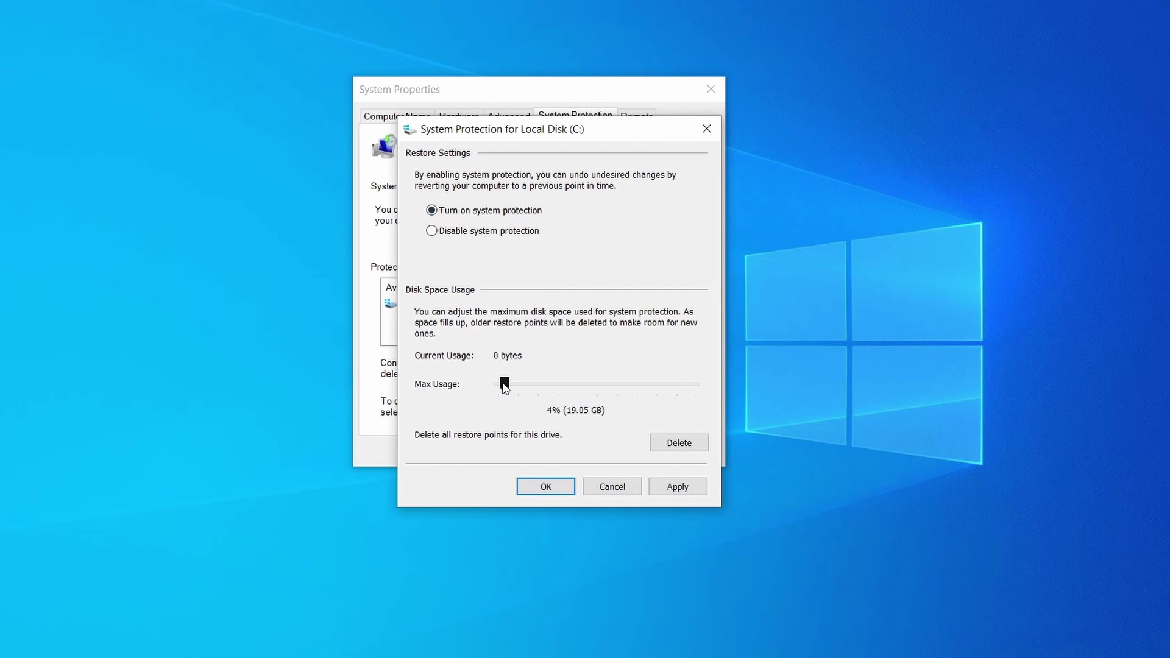
click(677, 486)
click(546, 486)
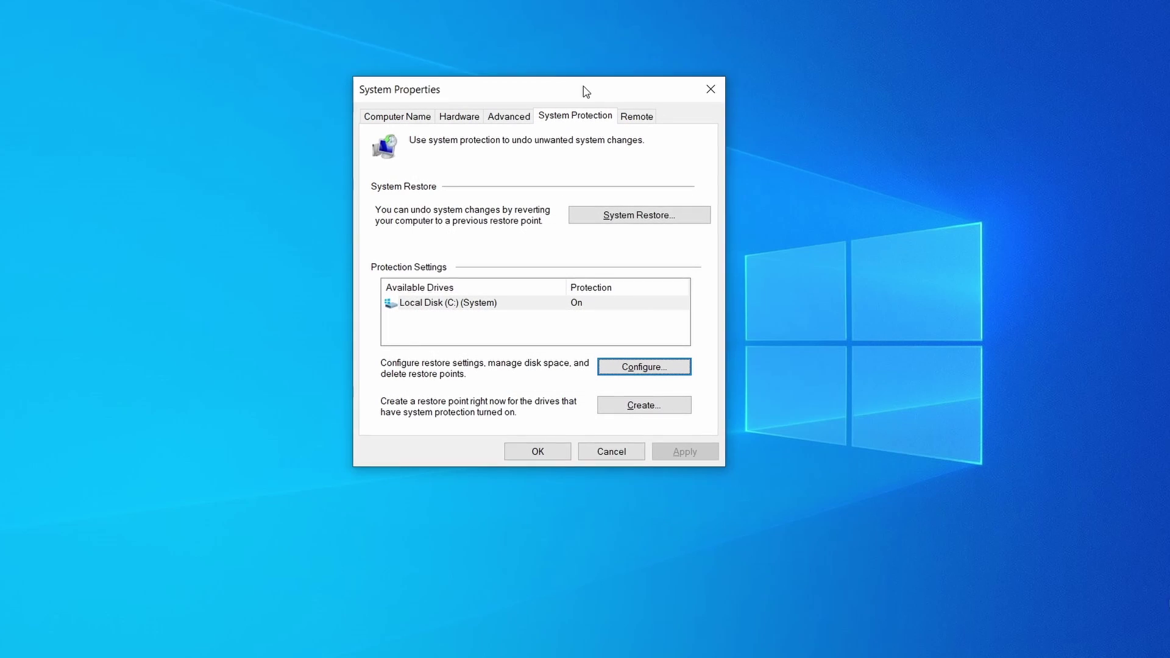
Step: Create 'Restore Point 1' and view the restore point list in System Restore
click(654, 410)
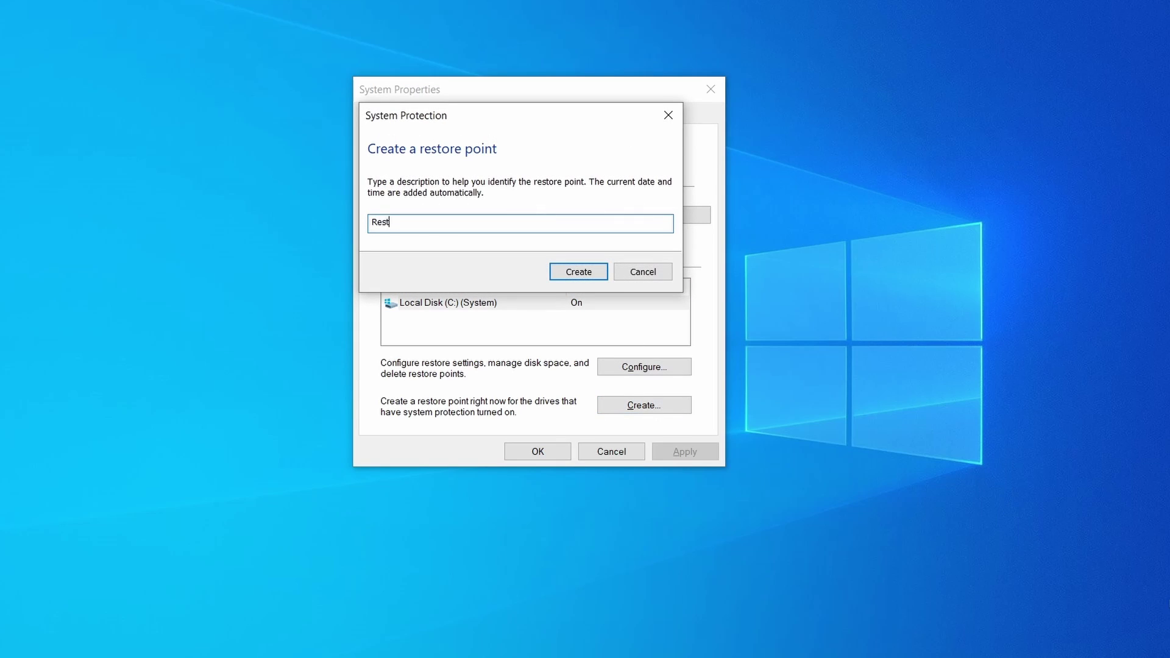
click(577, 272)
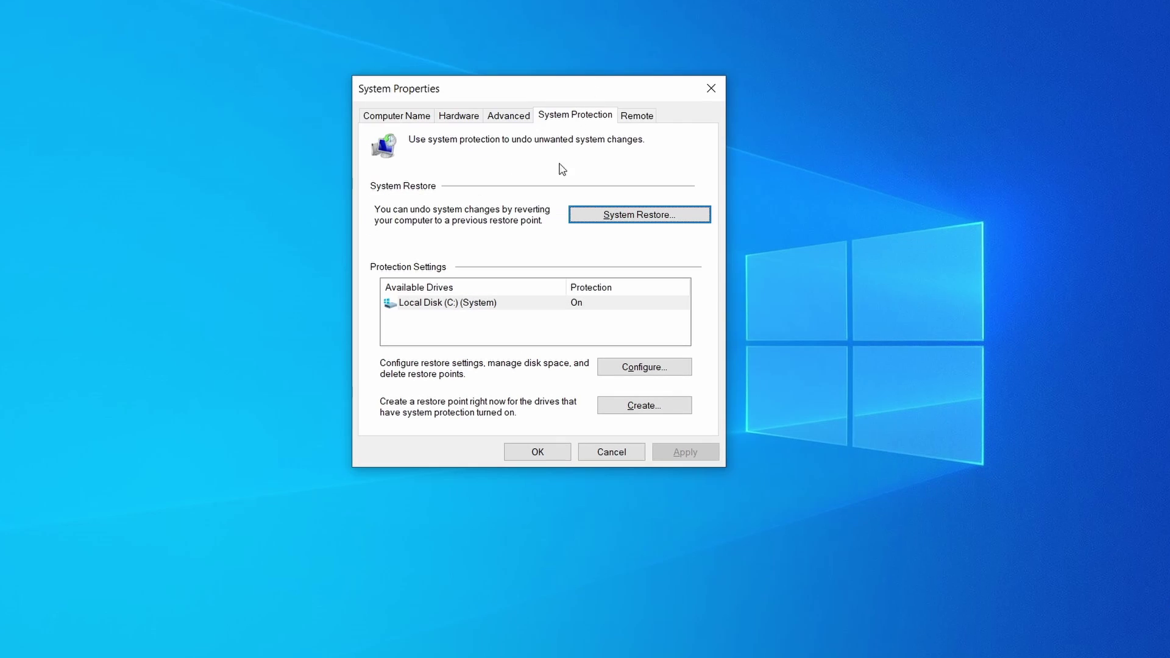
click(689, 222)
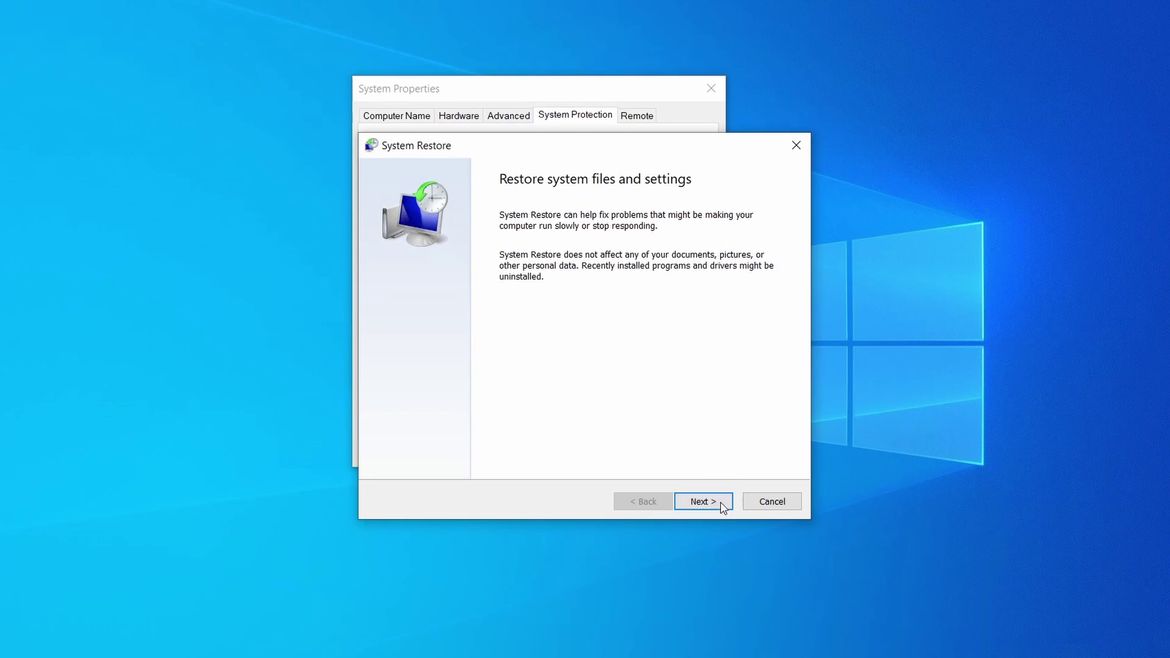
click(704, 501)
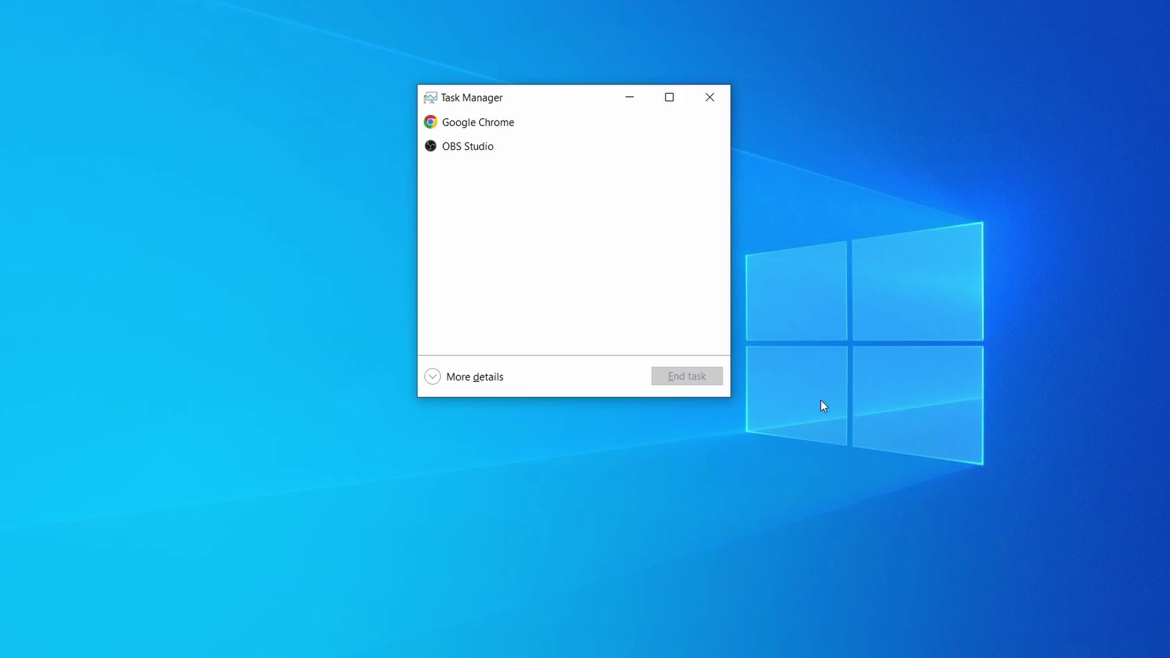
Step: Sort Task Manager by CPU and open Example Malware Process's file location
click(433, 376)
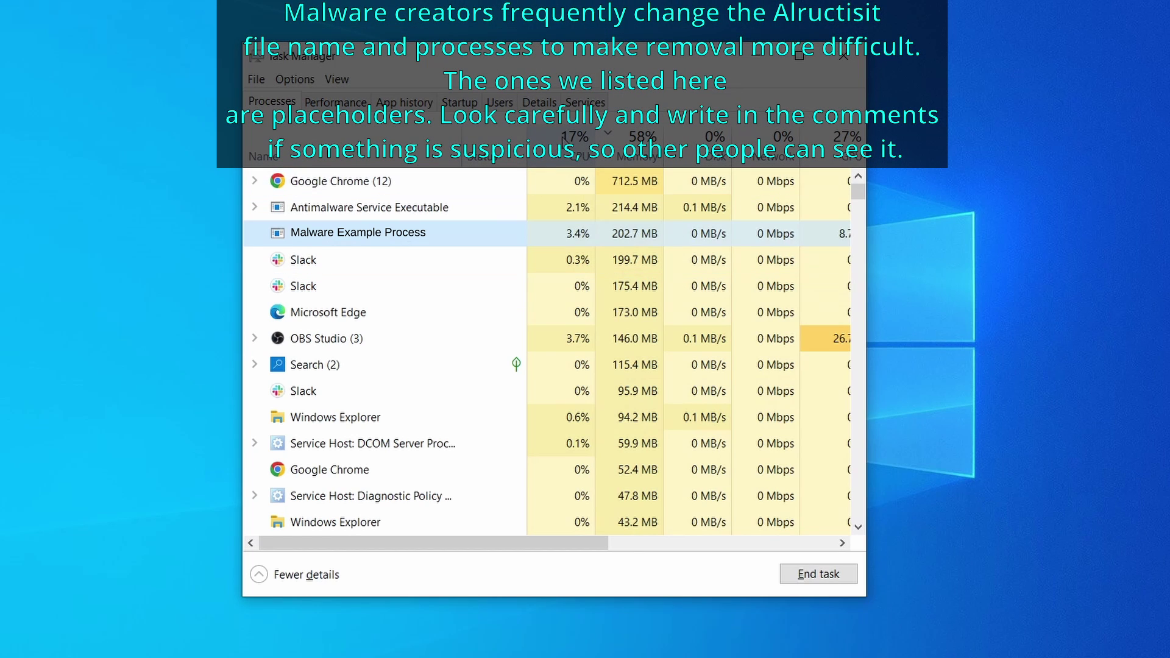
click(567, 145)
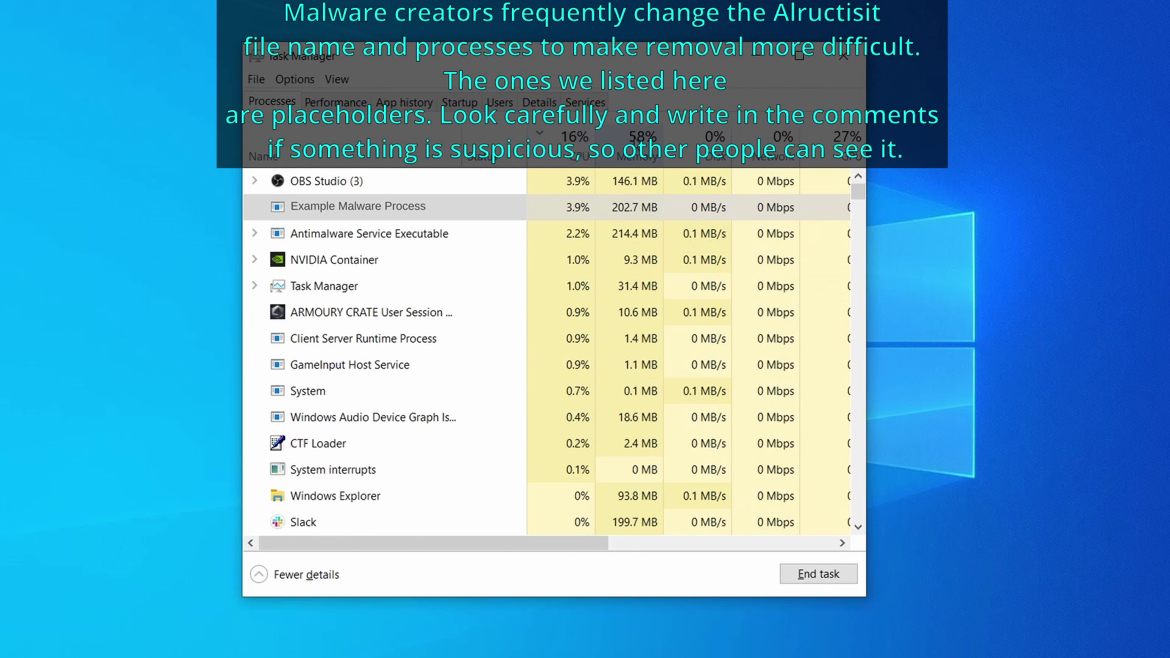
click(559, 234)
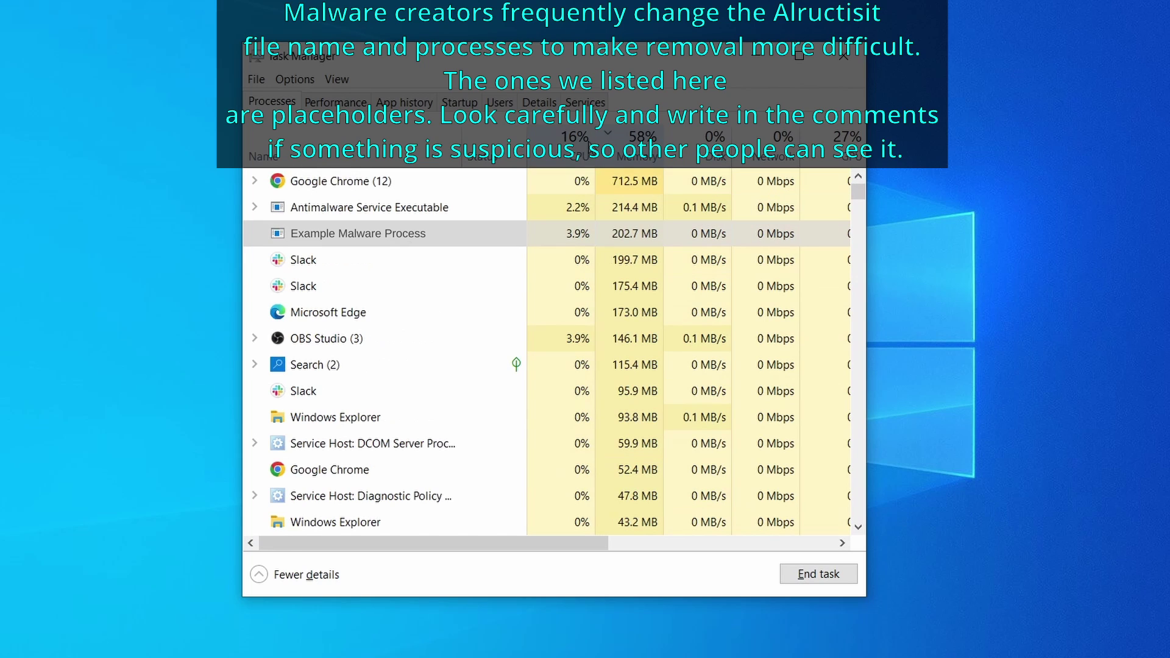
right_click(559, 235)
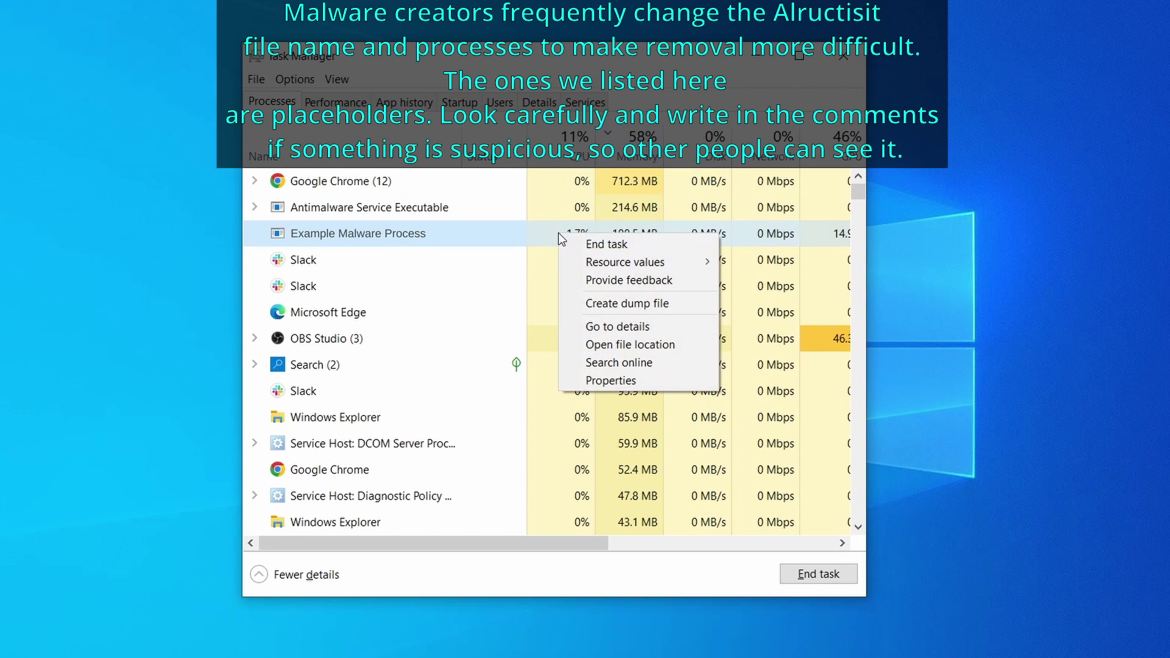
click(633, 347)
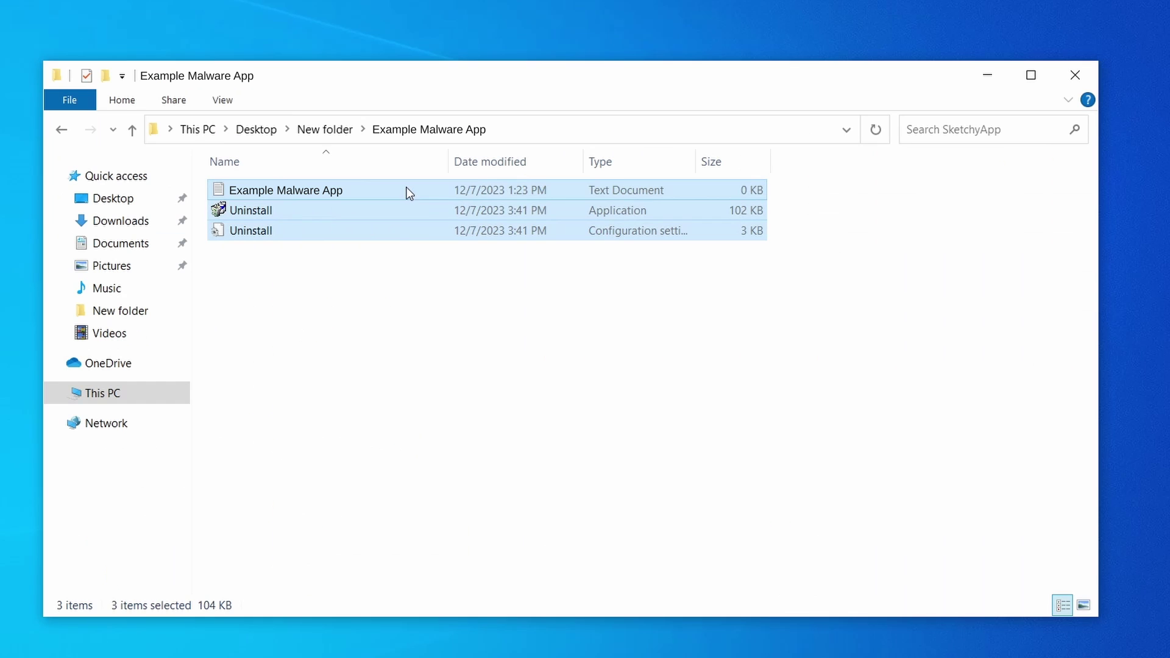
Step: Delete the three files in the Example Malware App folder and close it
right_click(405, 190)
click(506, 420)
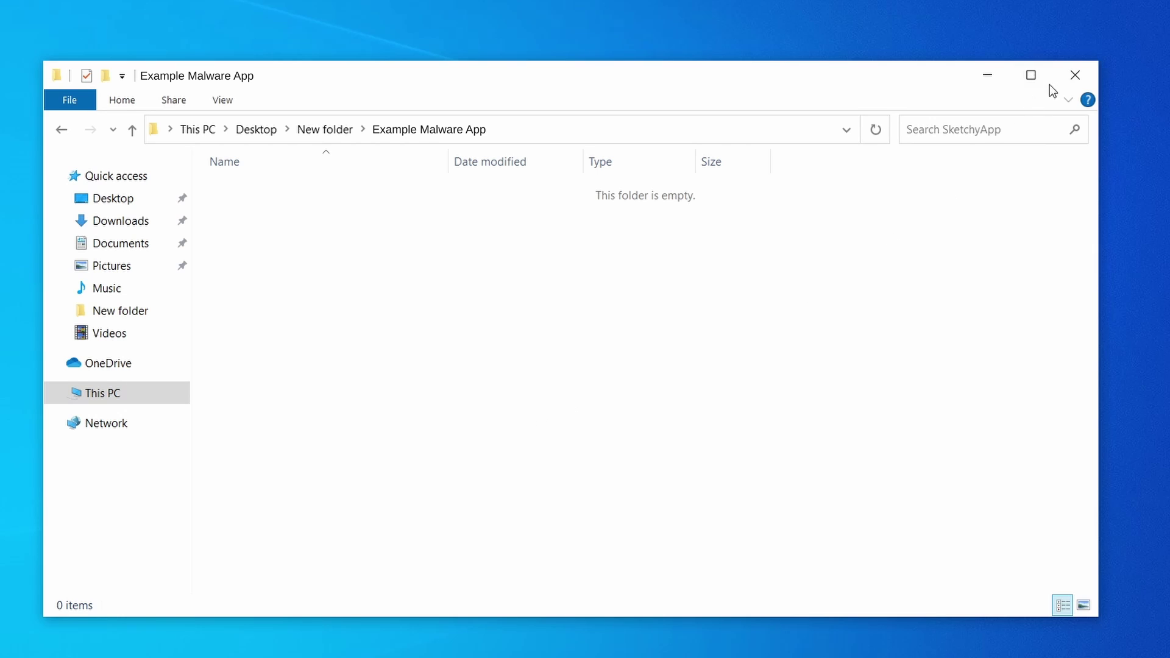
click(1076, 75)
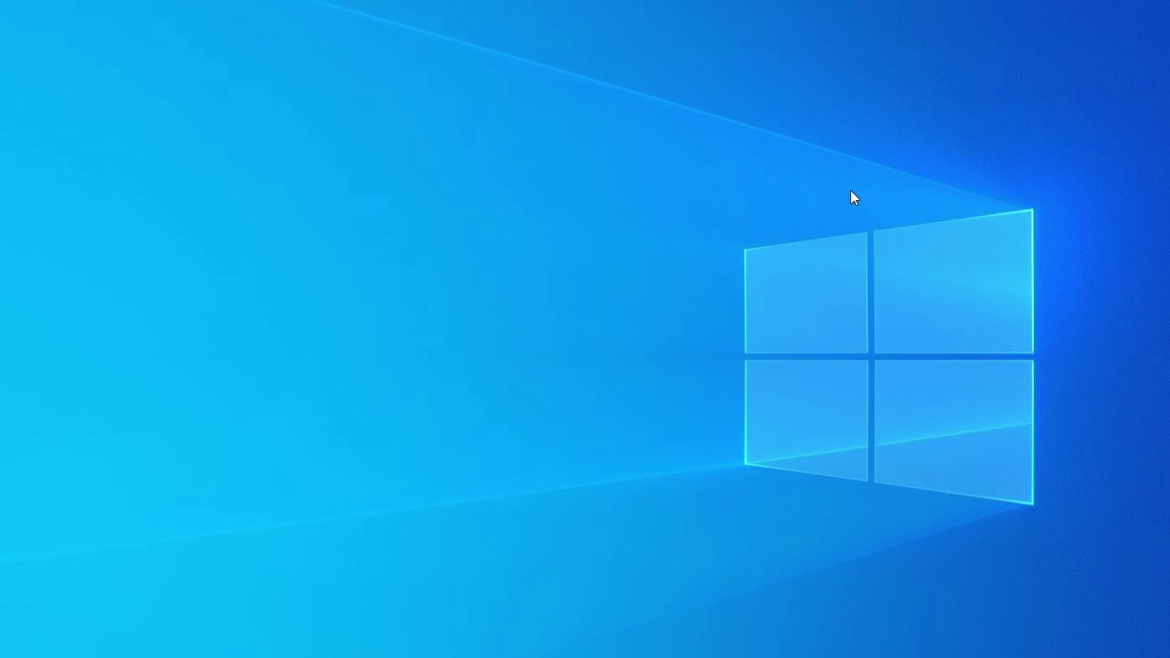
key(ctrl+shift+Escape)
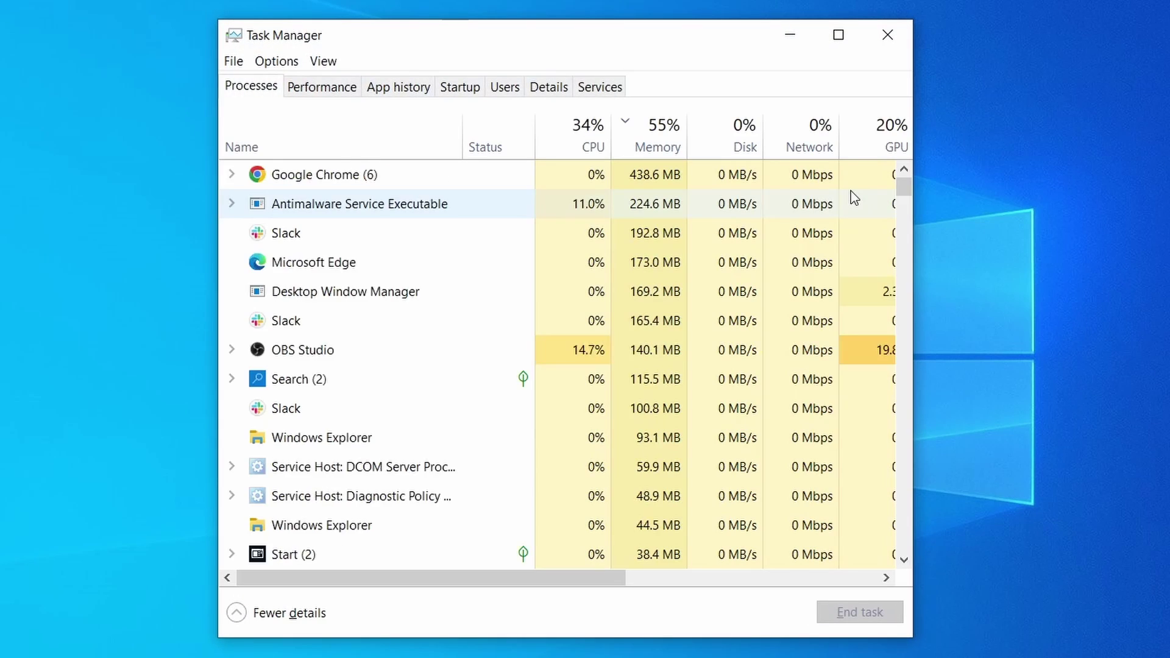
click(568, 138)
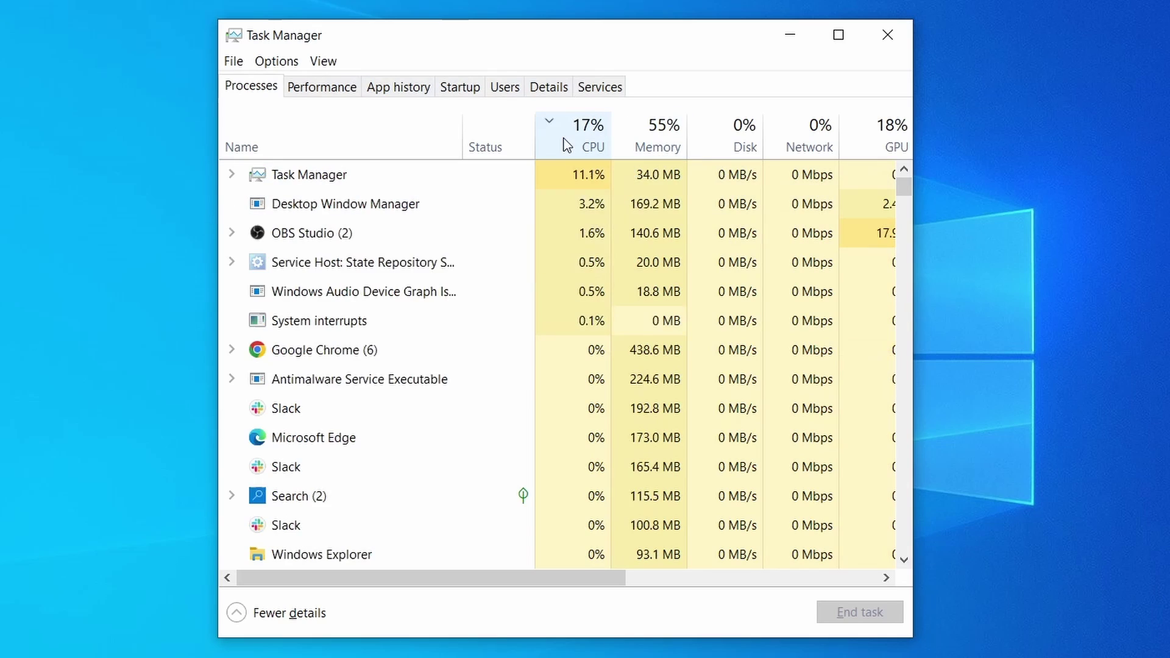
click(665, 132)
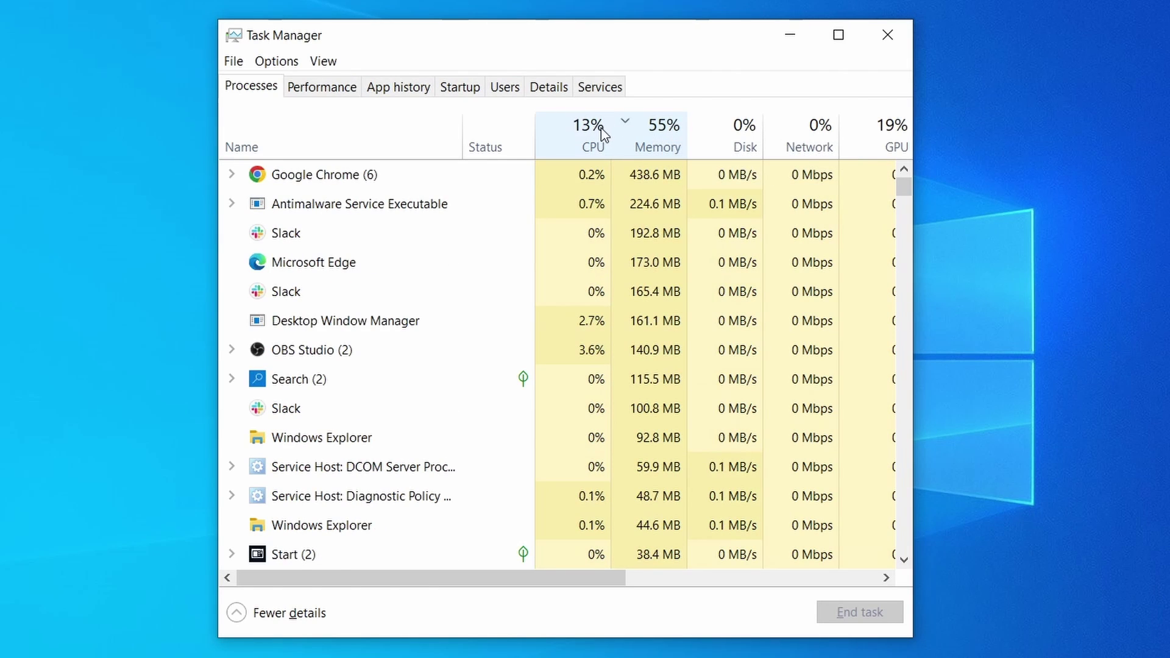
scroll(370, 327, down, 2)
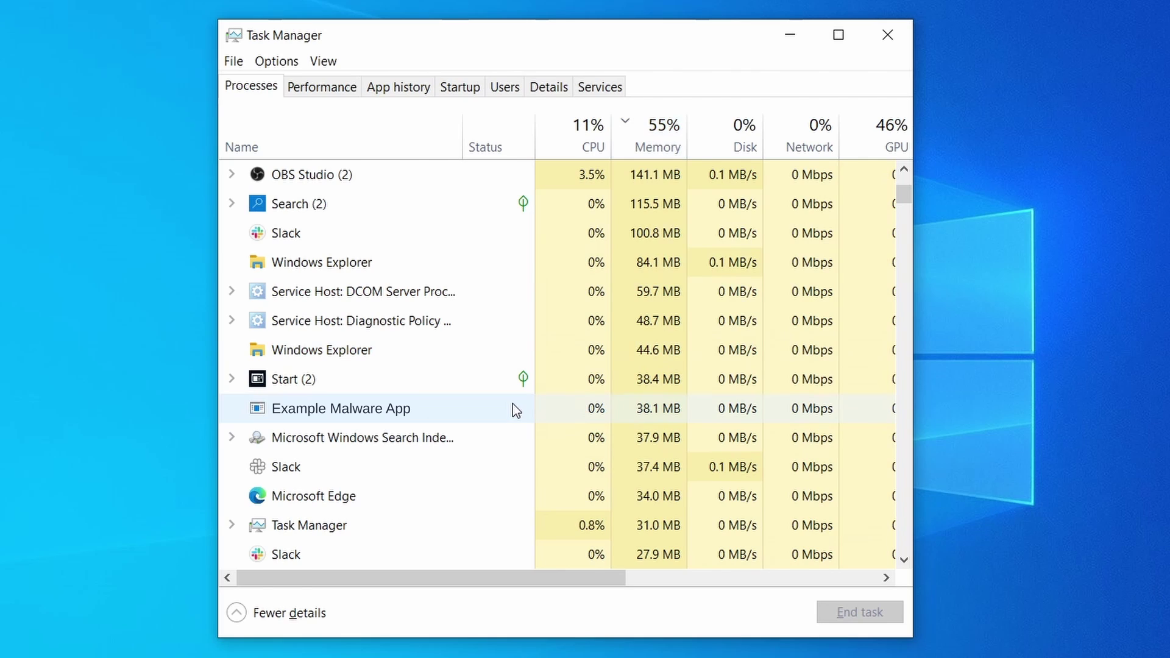
right_click(513, 403)
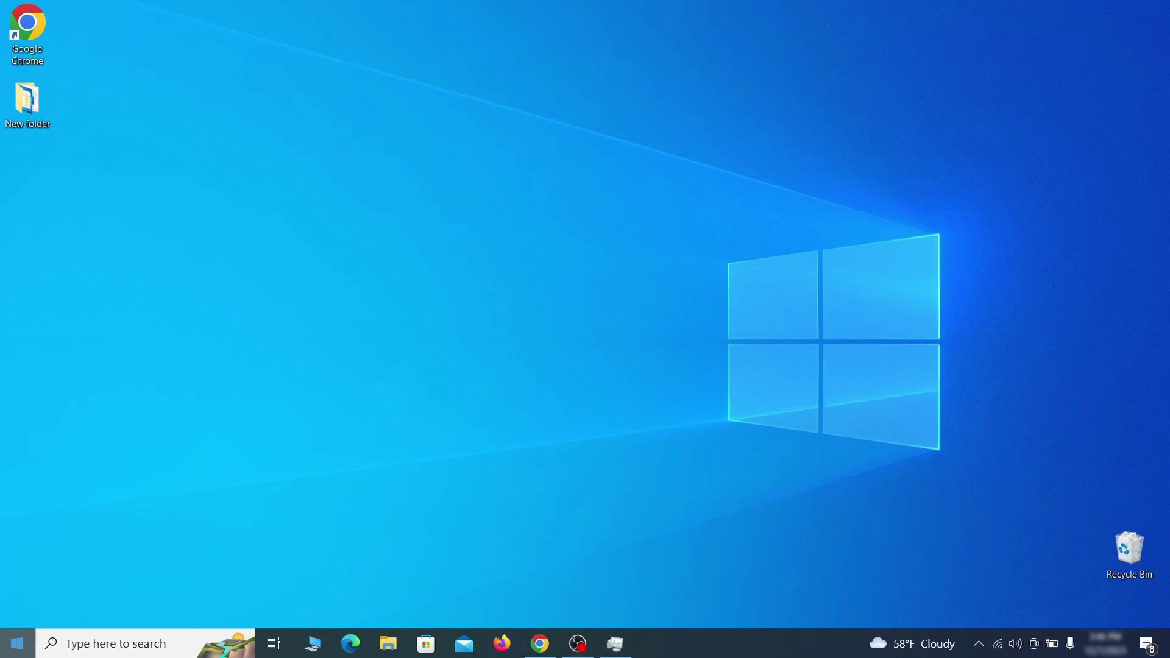
Step: Open the Wi-Fi connection's Internet Protocol Version 4 properties from network connections
key(super)
text(view network connections)
key(Return)
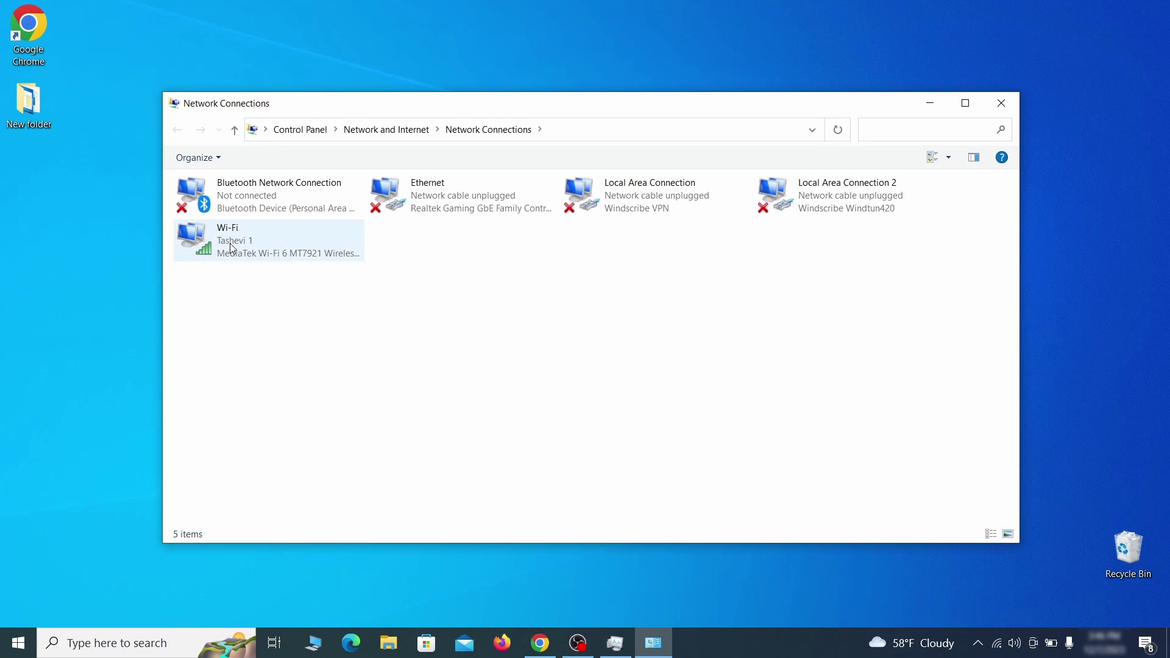
click(211, 234)
right_click(249, 255)
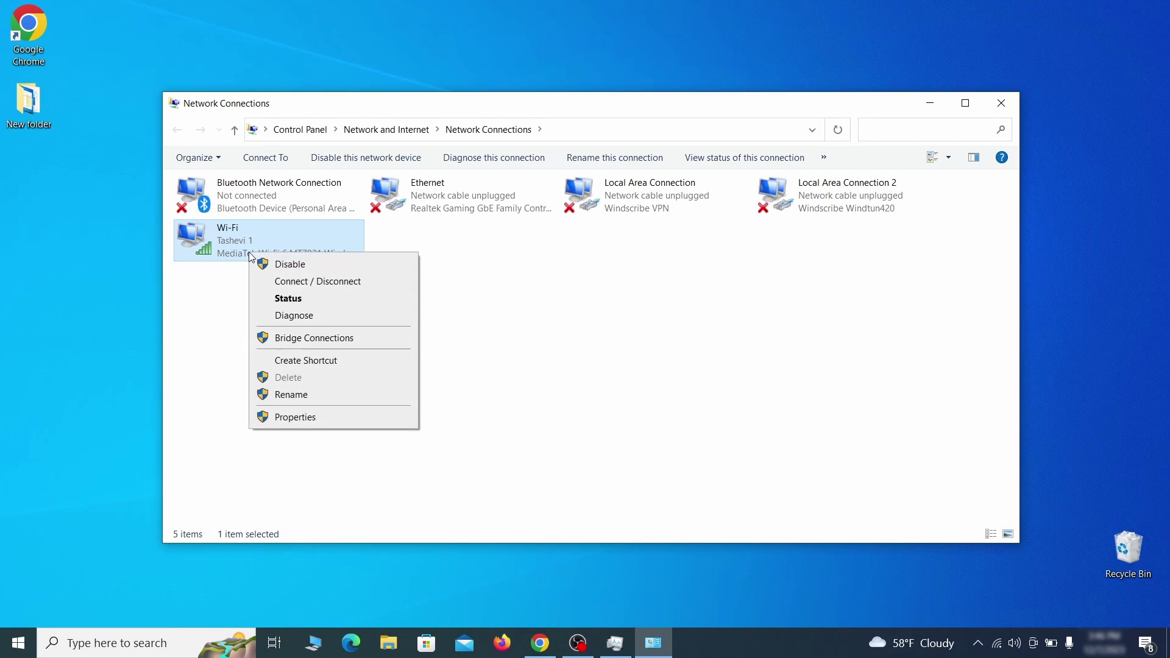
click(317, 420)
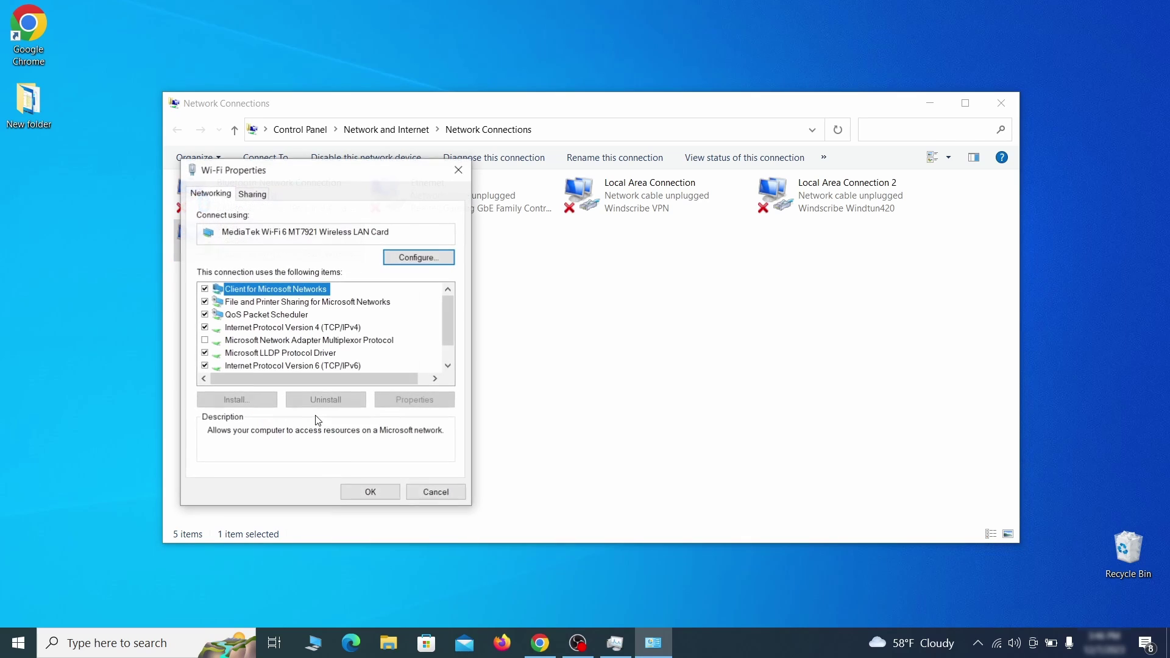
click(305, 329)
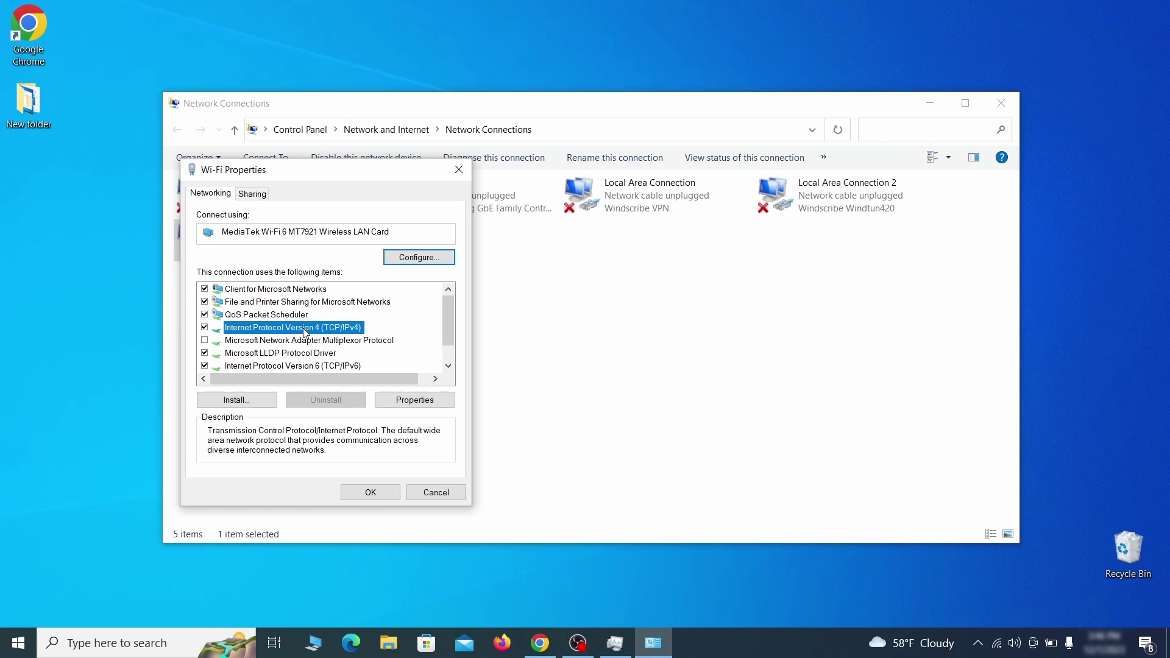
click(416, 399)
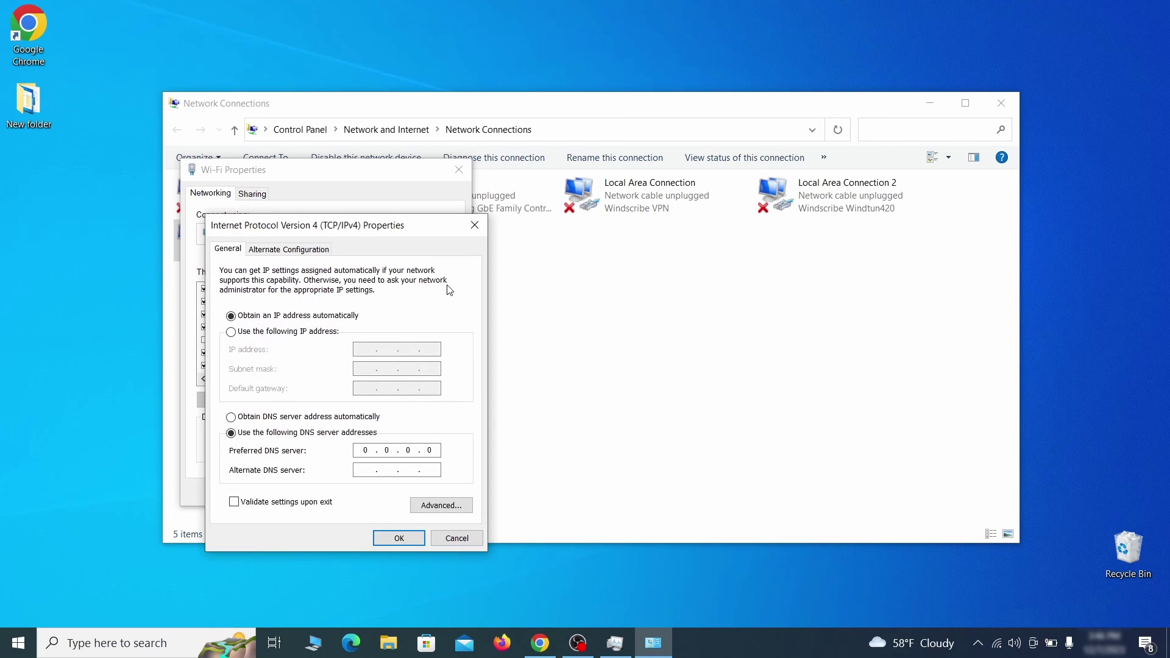
Step: Remove the 0.0.0.0 DNS server under Advanced TCP/IP settings and confirm all dialogs
drag(417, 225, 590, 178)
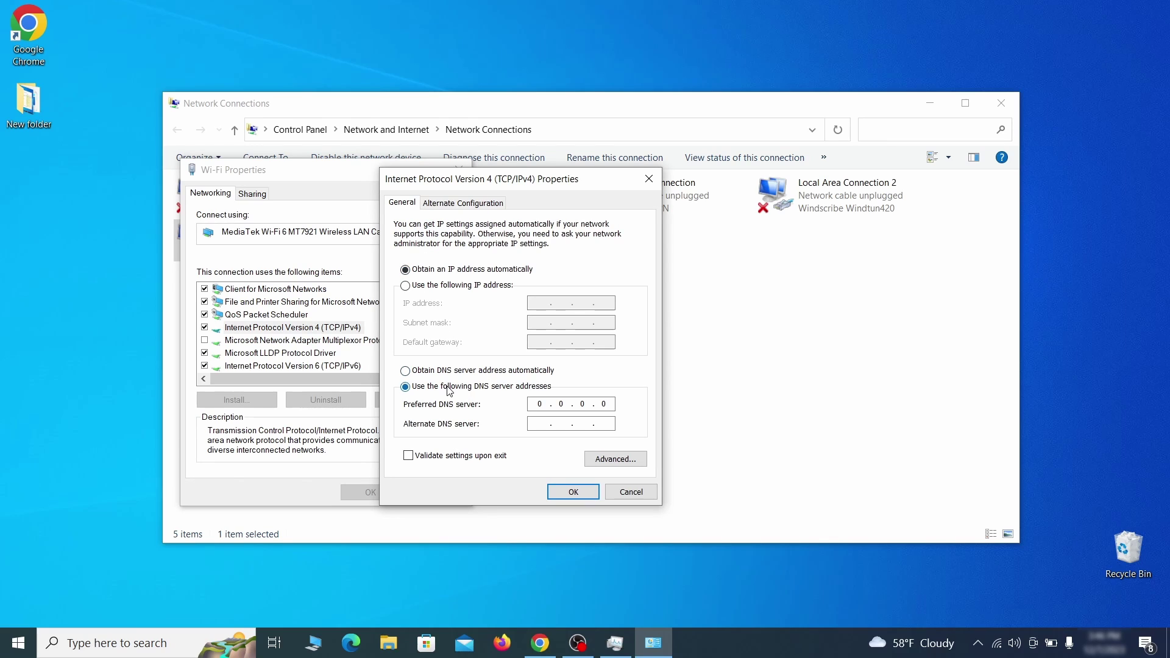
click(631, 465)
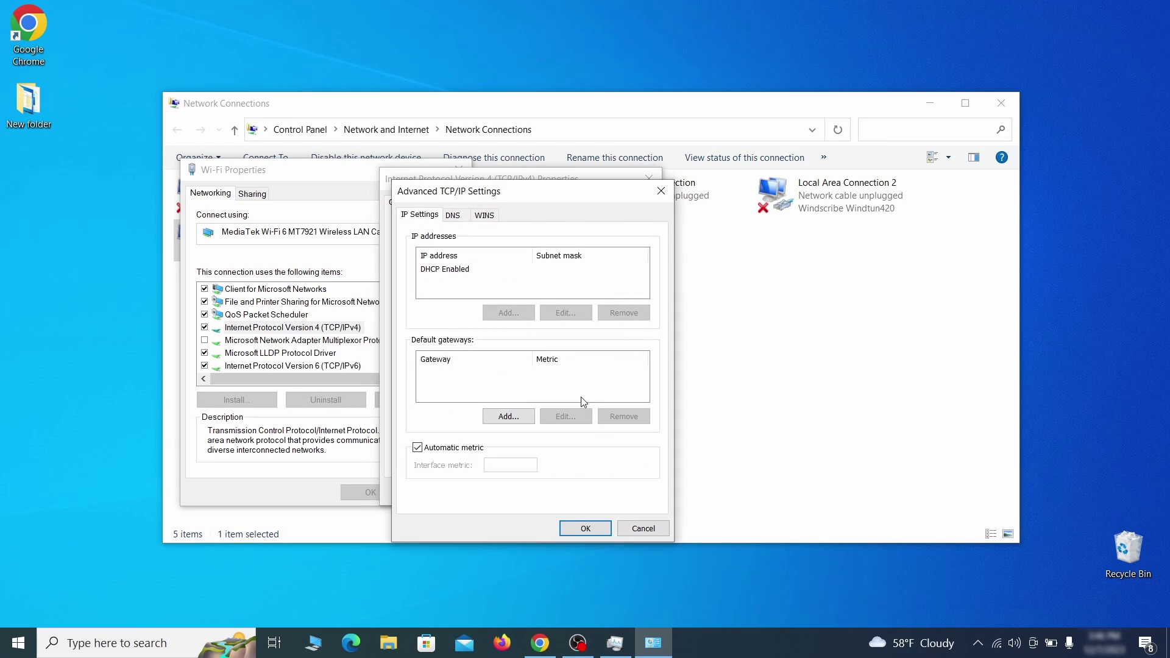
click(454, 215)
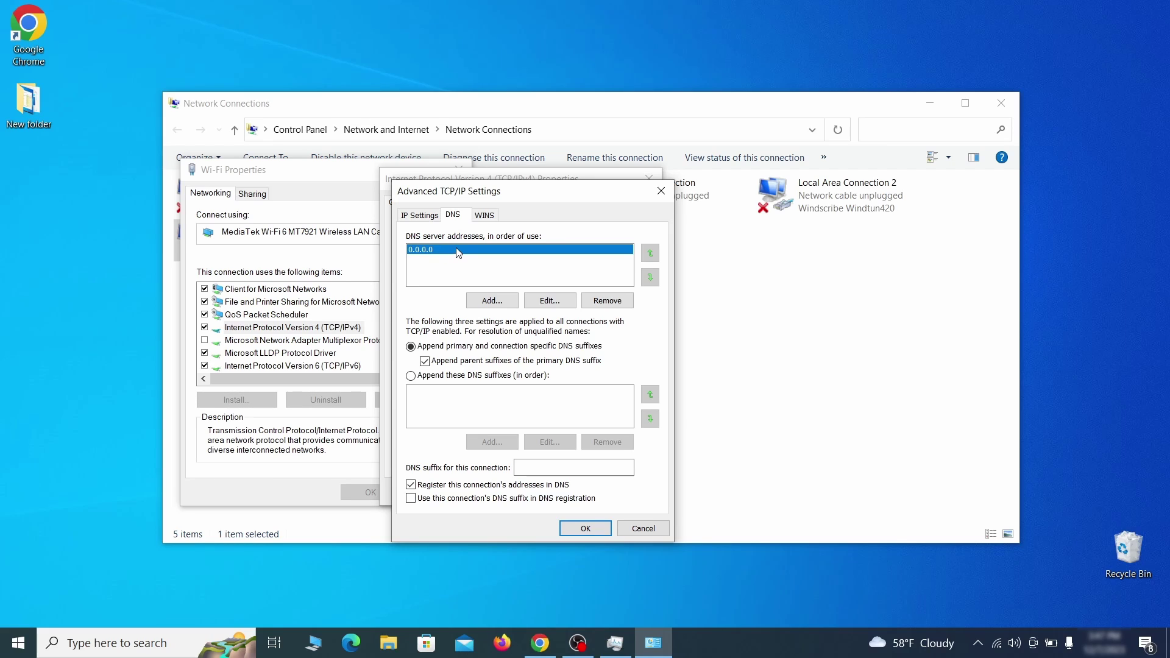
click(608, 301)
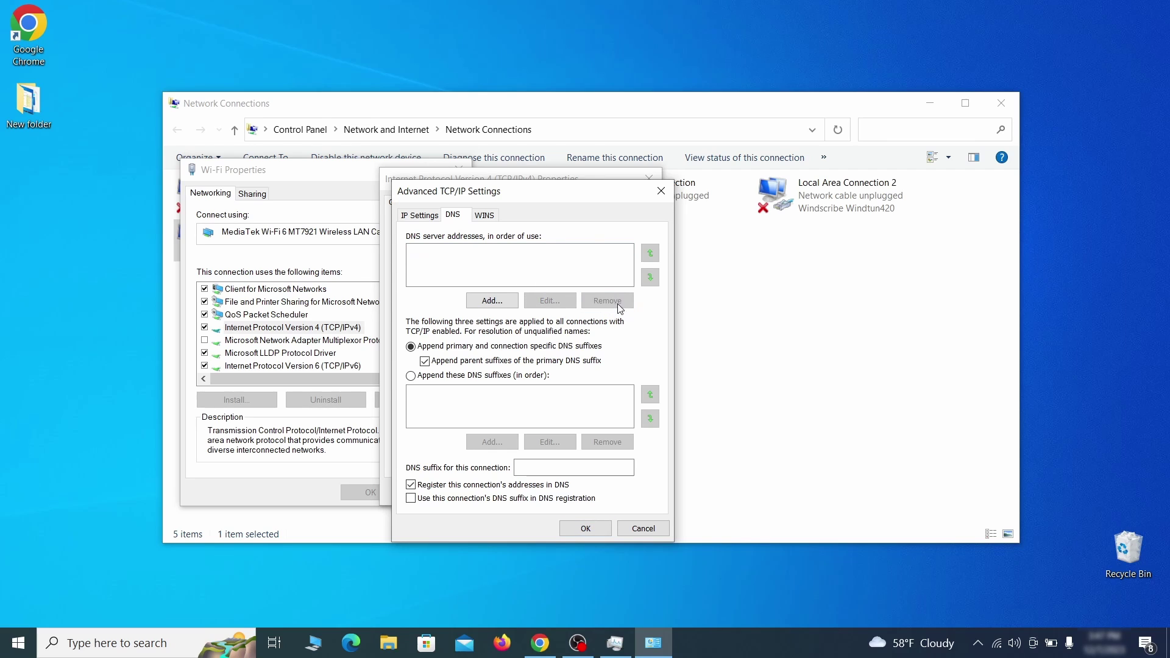
click(586, 530)
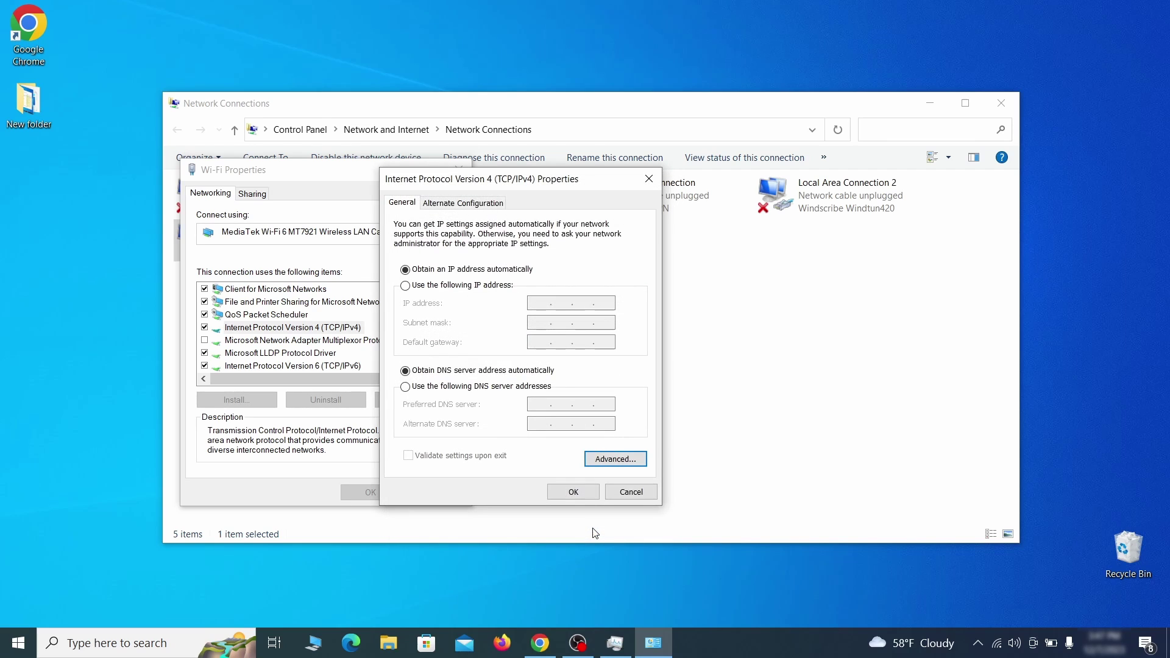
click(574, 492)
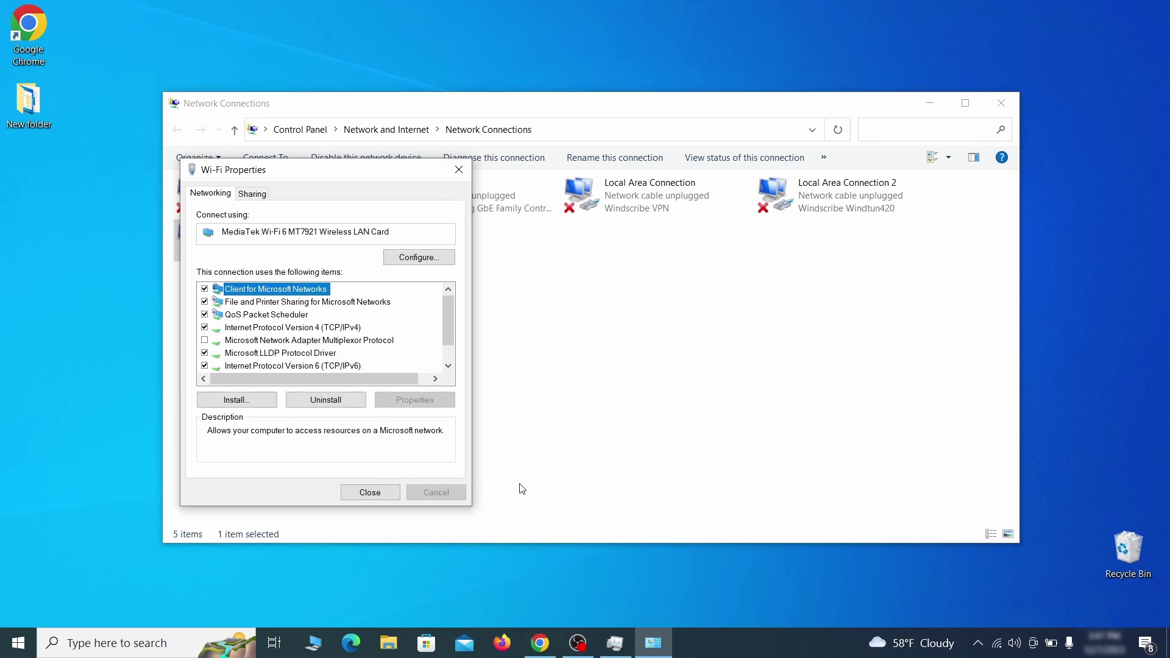
click(371, 492)
Step: Find the hosts file and open it in Notepad
key(alt+F4)
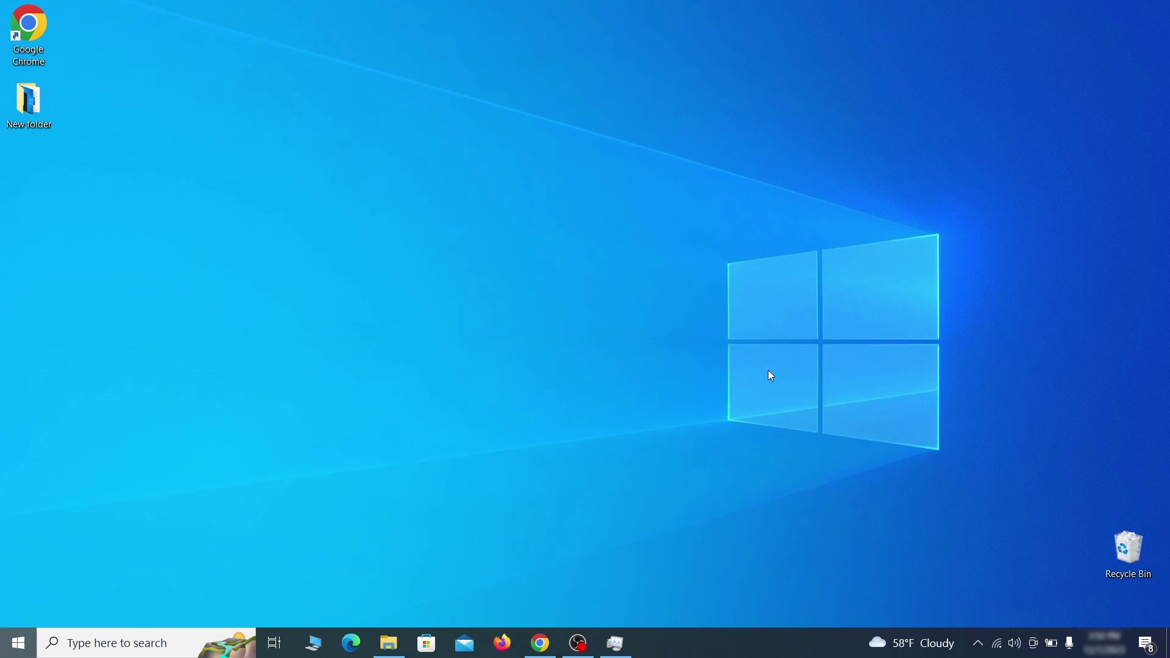
key(super)
text(C:\Windows\System32\drivers\etc\hosts)
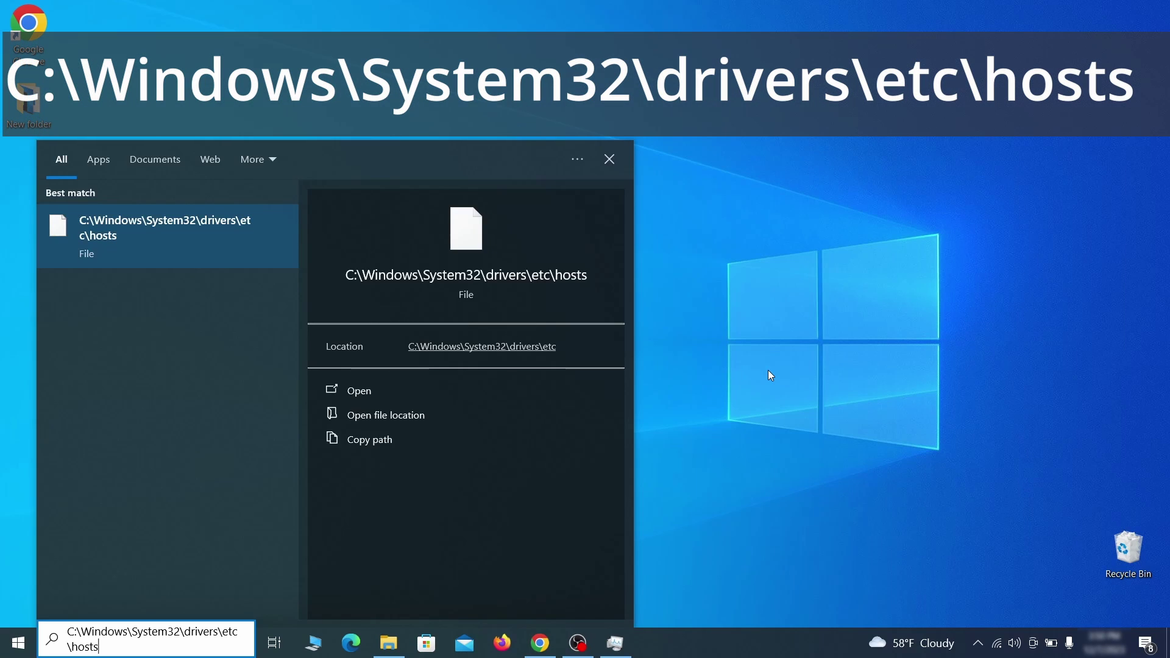
key(Return)
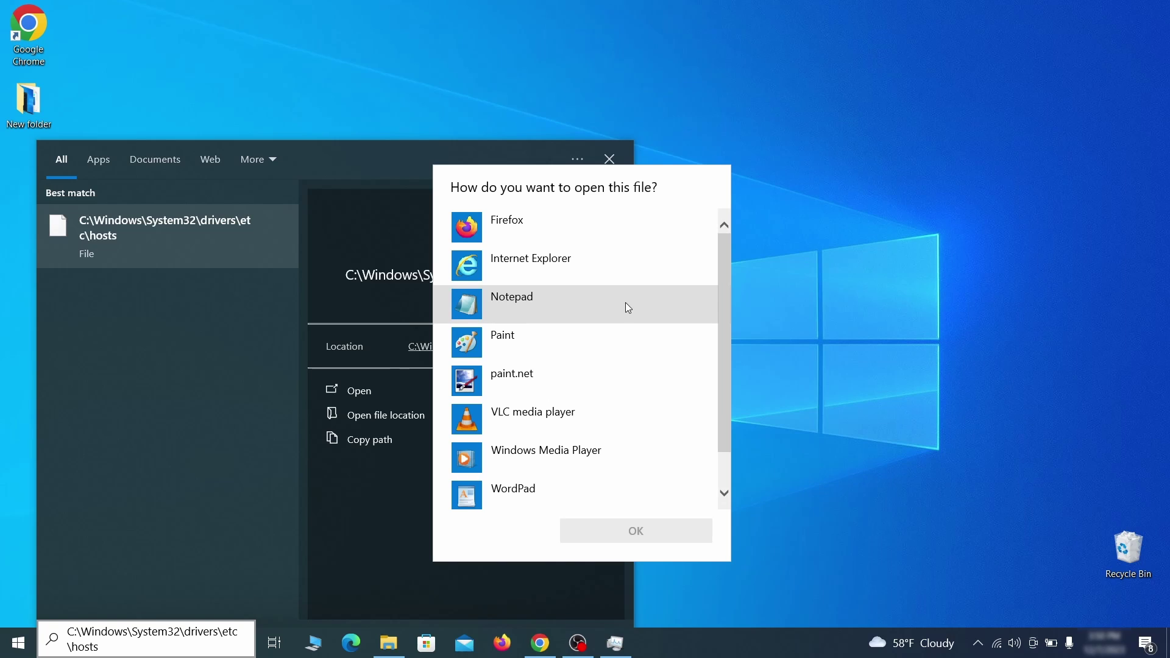
double_click(625, 302)
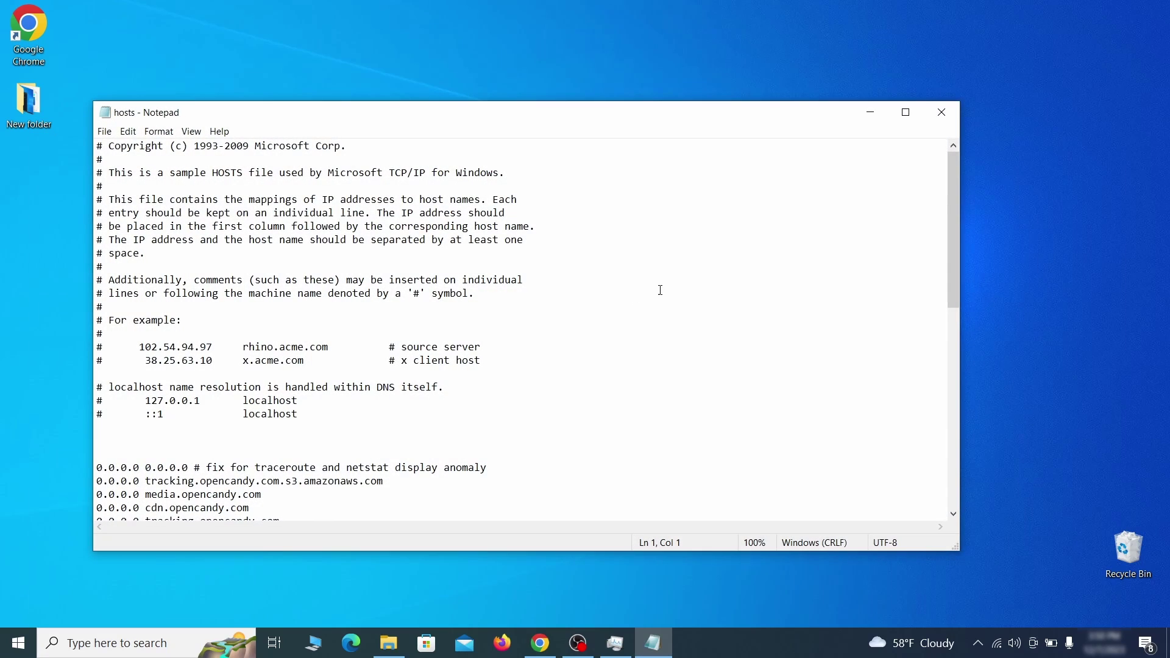
scroll(661, 289, down, 3)
Step: Delete the 0.0.0.0 blocking entries from the hosts file and save it
click(104, 347)
double_click(99, 347)
click(112, 331)
mouse_move(102, 321)
mouse_down()
mouse_move(282, 457)
mouse_move(297, 492)
mouse_up()
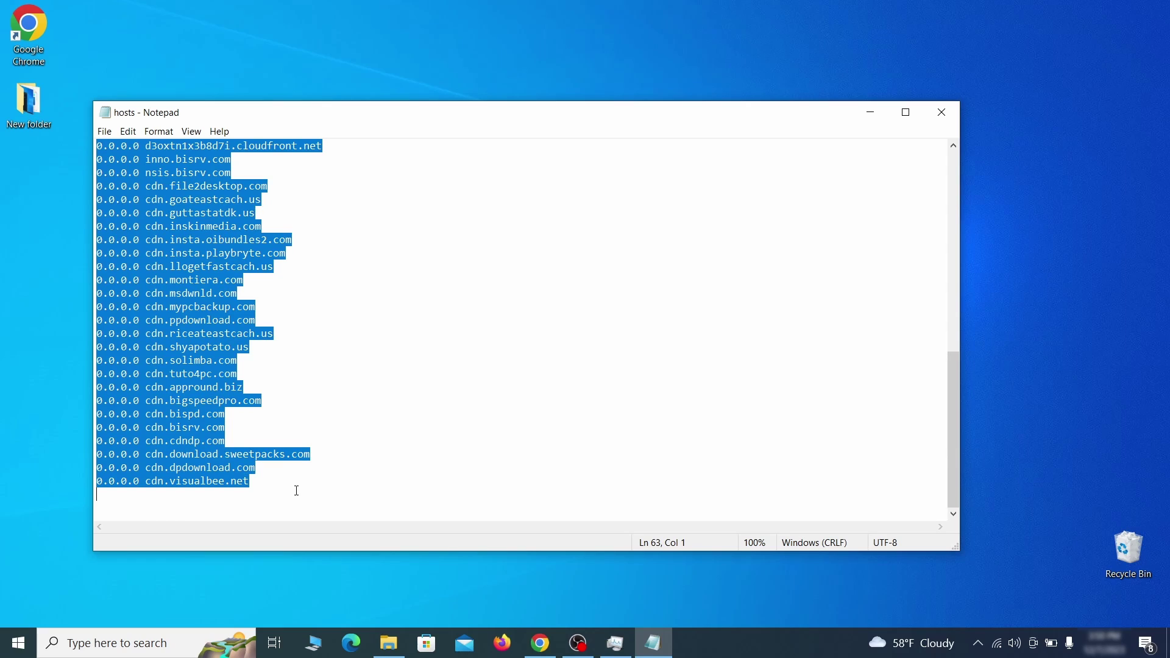
key(Delete)
click(104, 131)
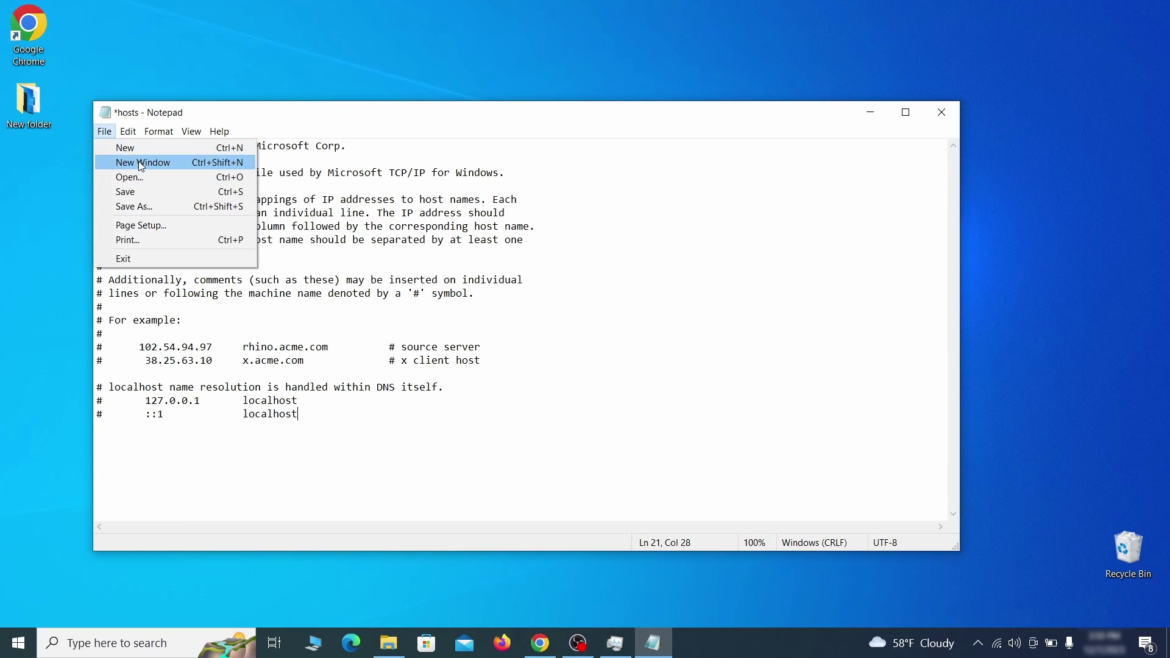
click(128, 191)
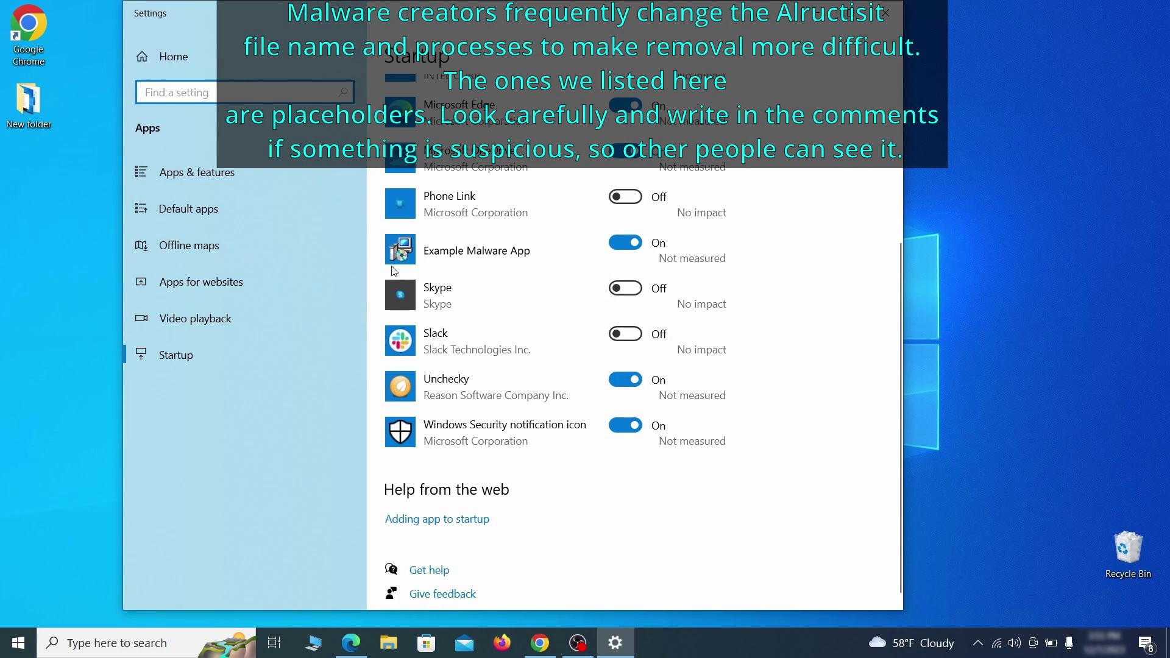
Step: Switch Example Malware App's startup toggle to Off and close Settings
click(626, 244)
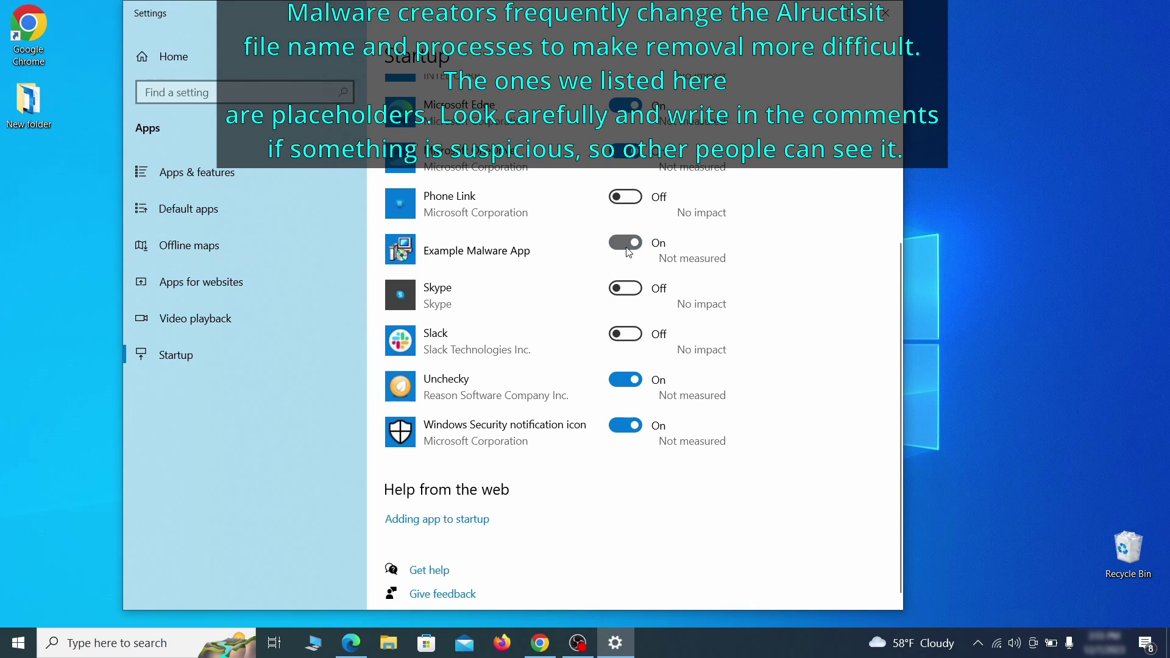
click(885, 13)
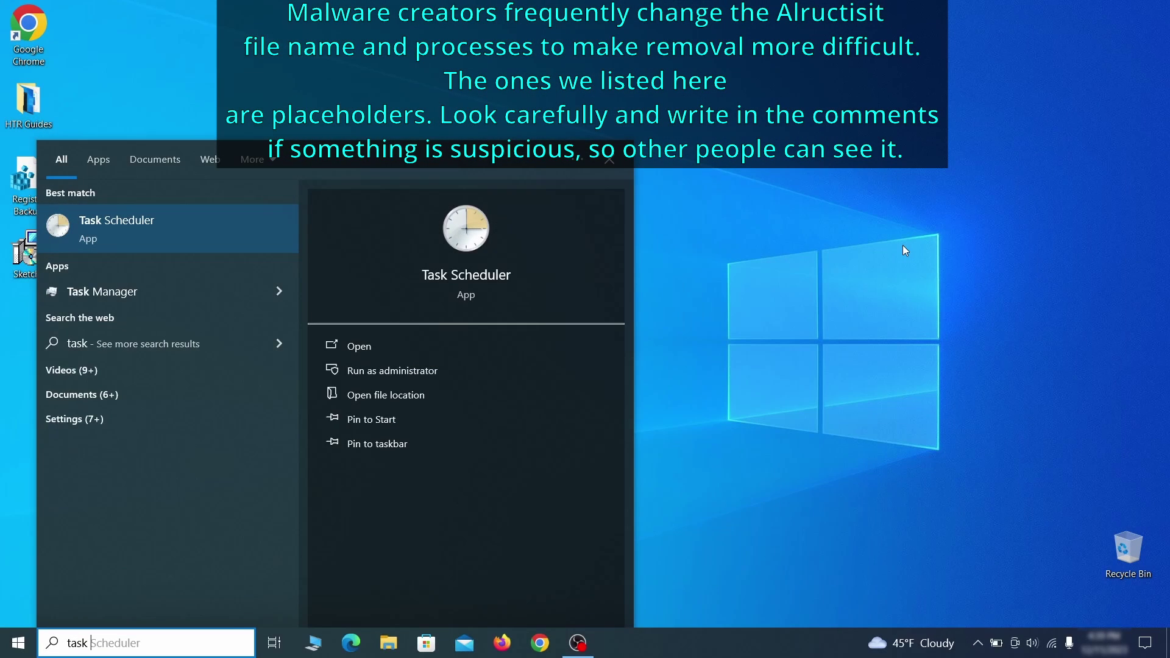
text(sk scheduler)
Step: Launch Task Scheduler and list all tasks in the Task Scheduler Library
key(Return)
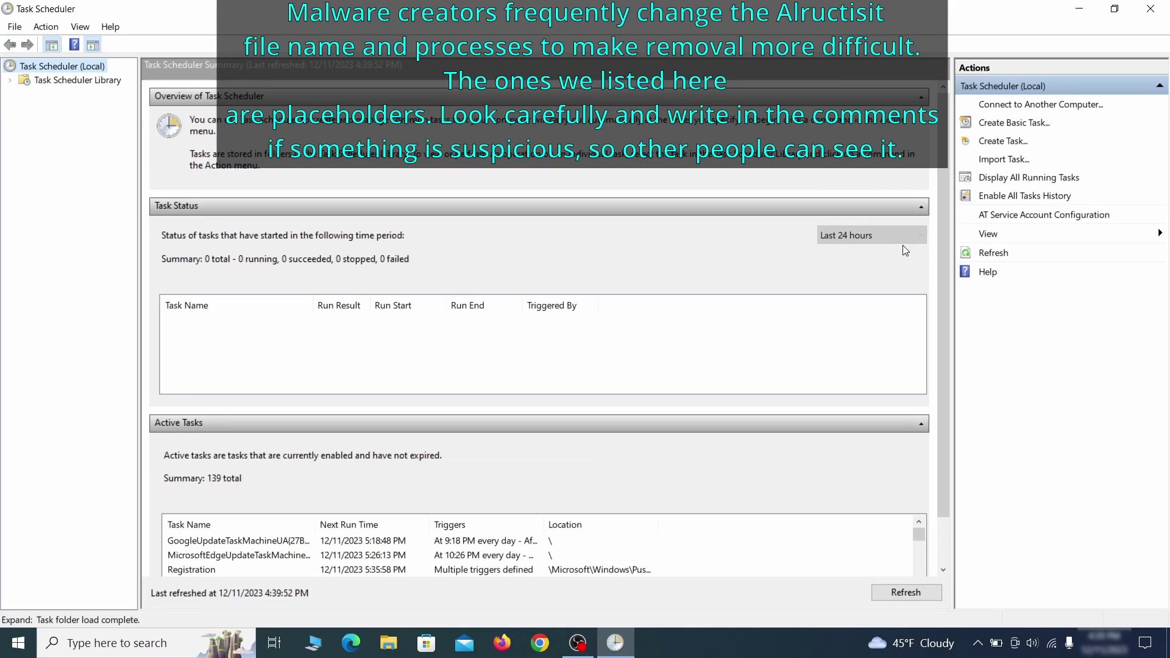
click(78, 79)
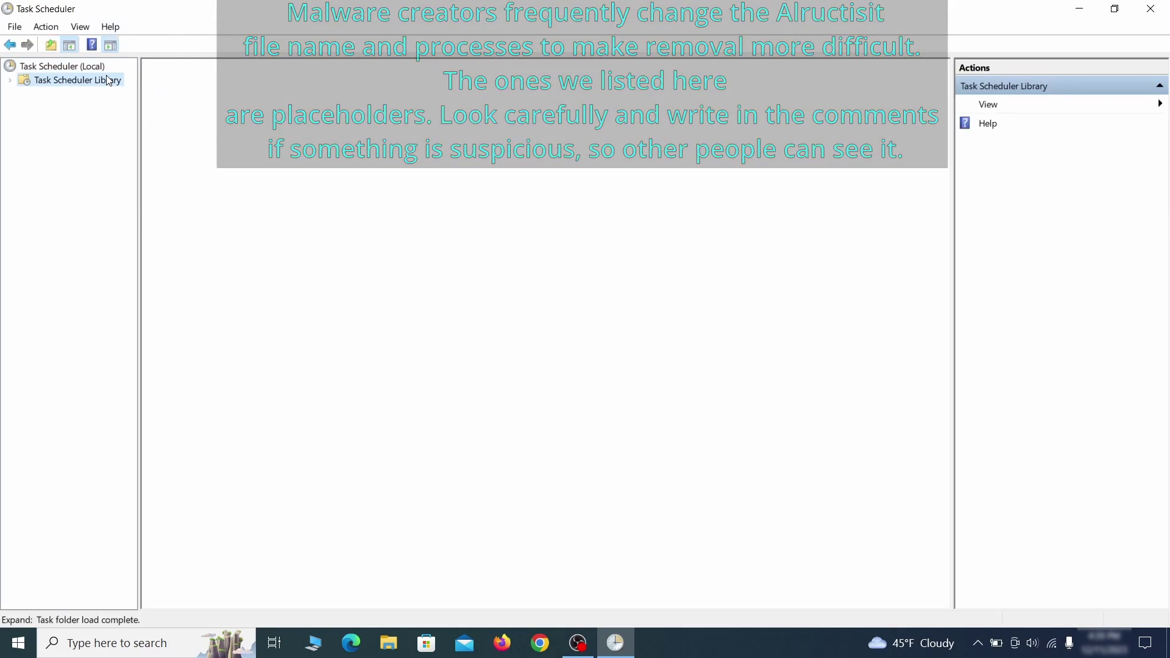
click(206, 363)
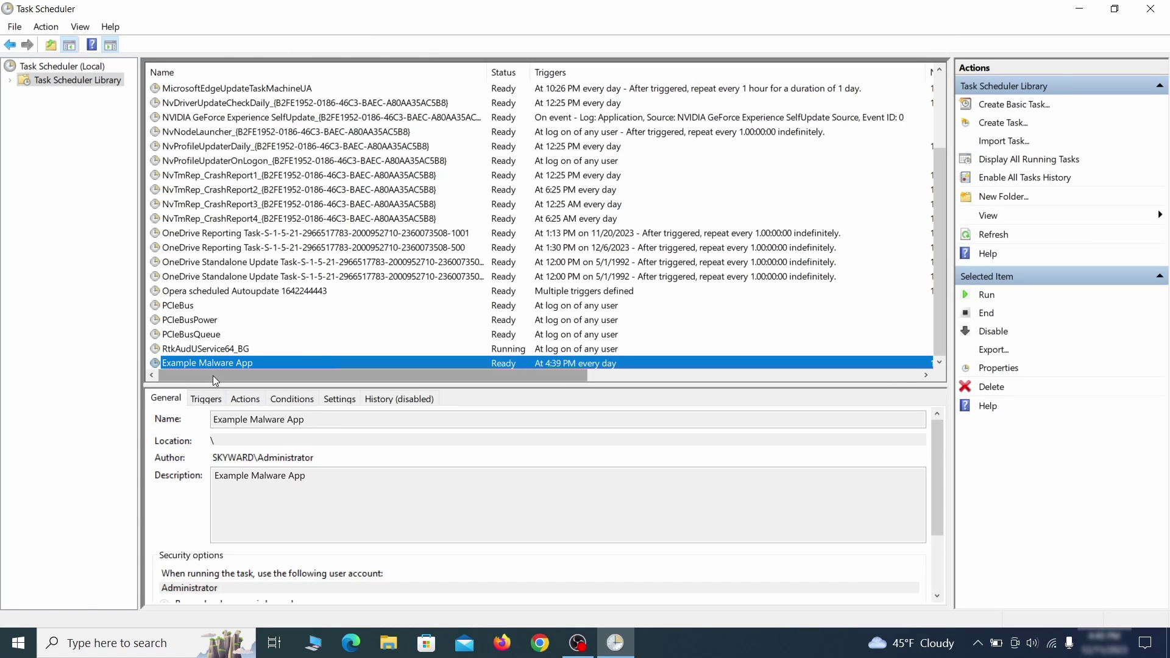
Step: Check the Example Malware App task's daily trigger and exe action, then delete it
right_click(334, 365)
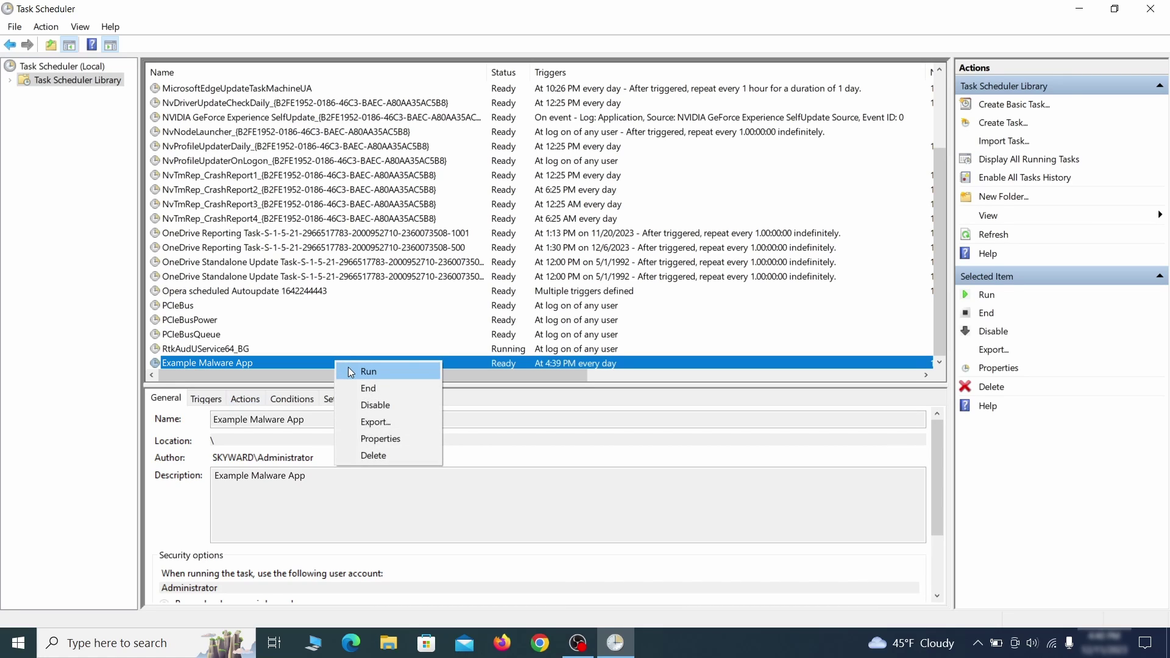
click(385, 441)
click(134, 101)
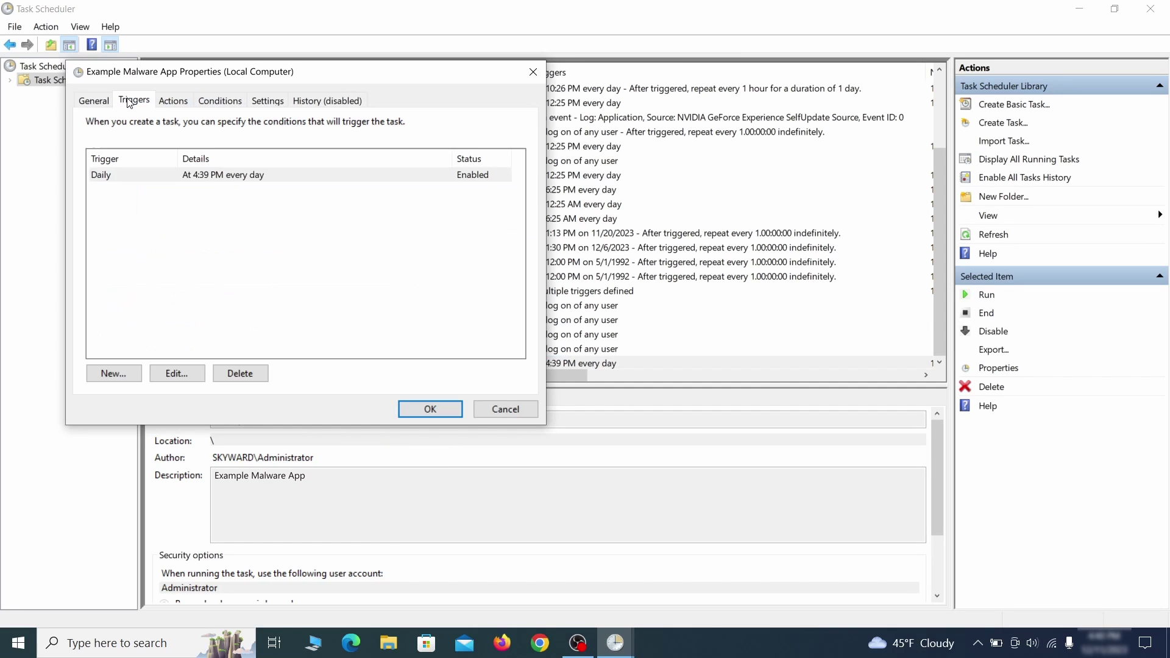
click(173, 100)
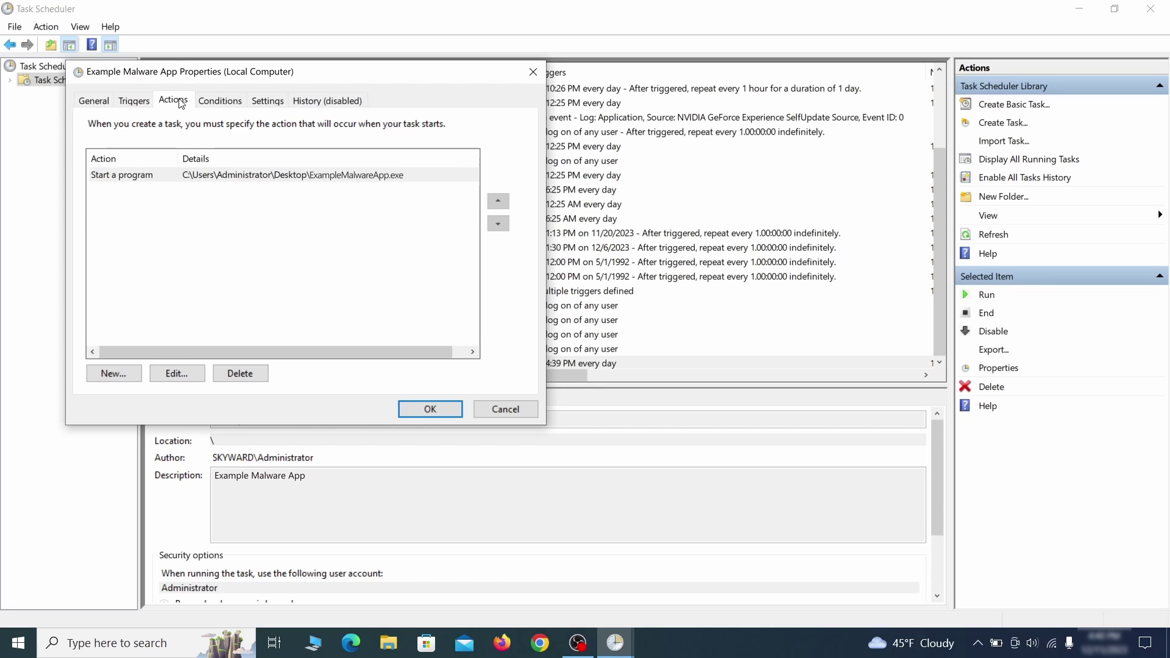
key(Escape)
right_click(376, 362)
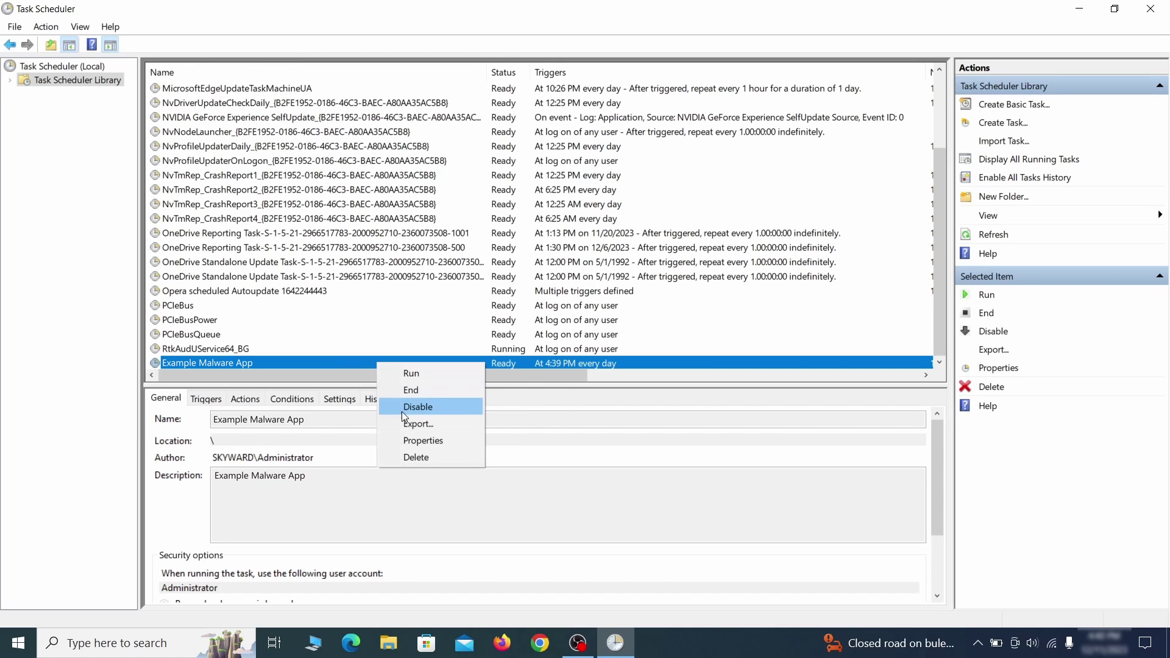
click(416, 456)
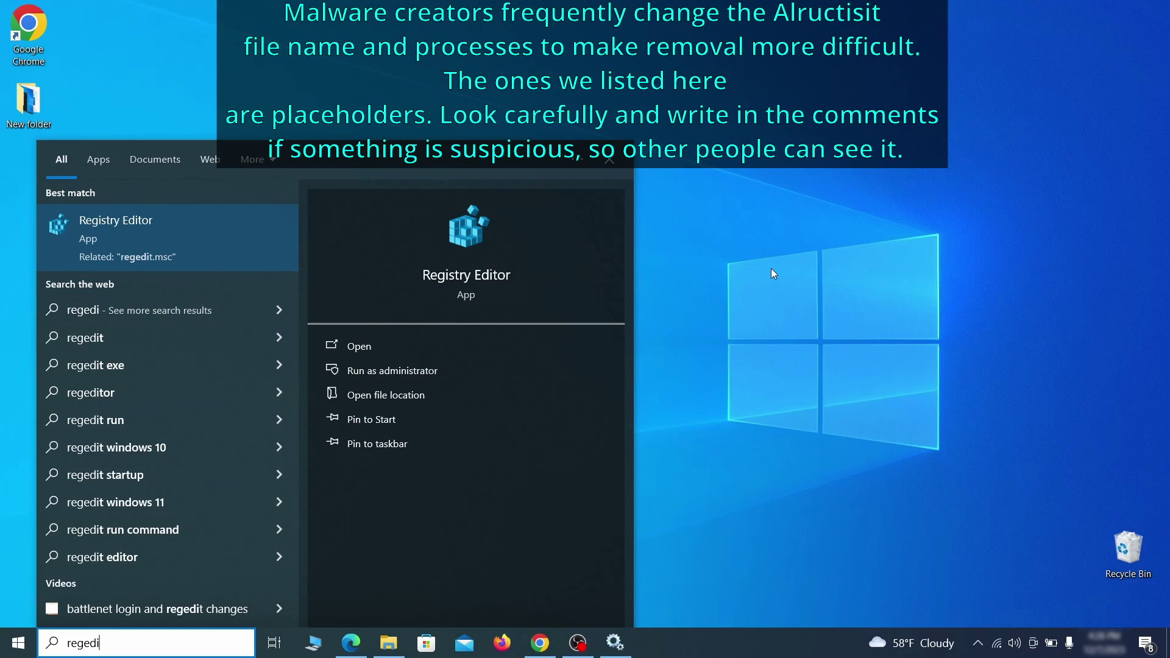
text(t)
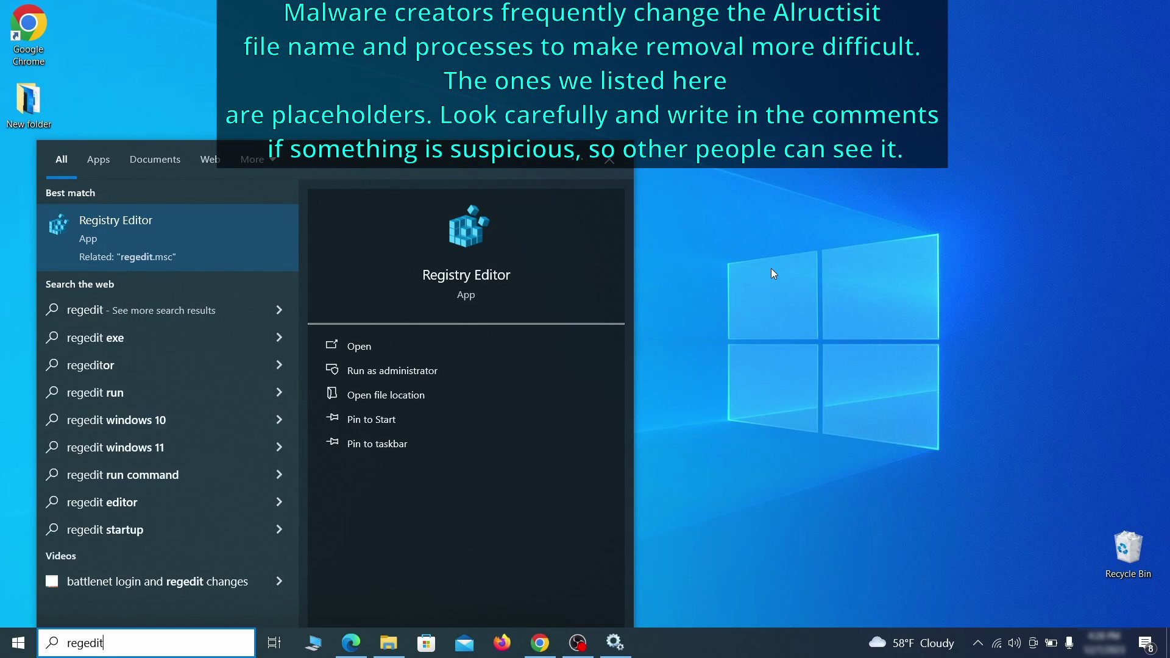
Step: Run Registry Editor as administrator and export 'Registry Backup 1' to the Desktop
right_click(217, 227)
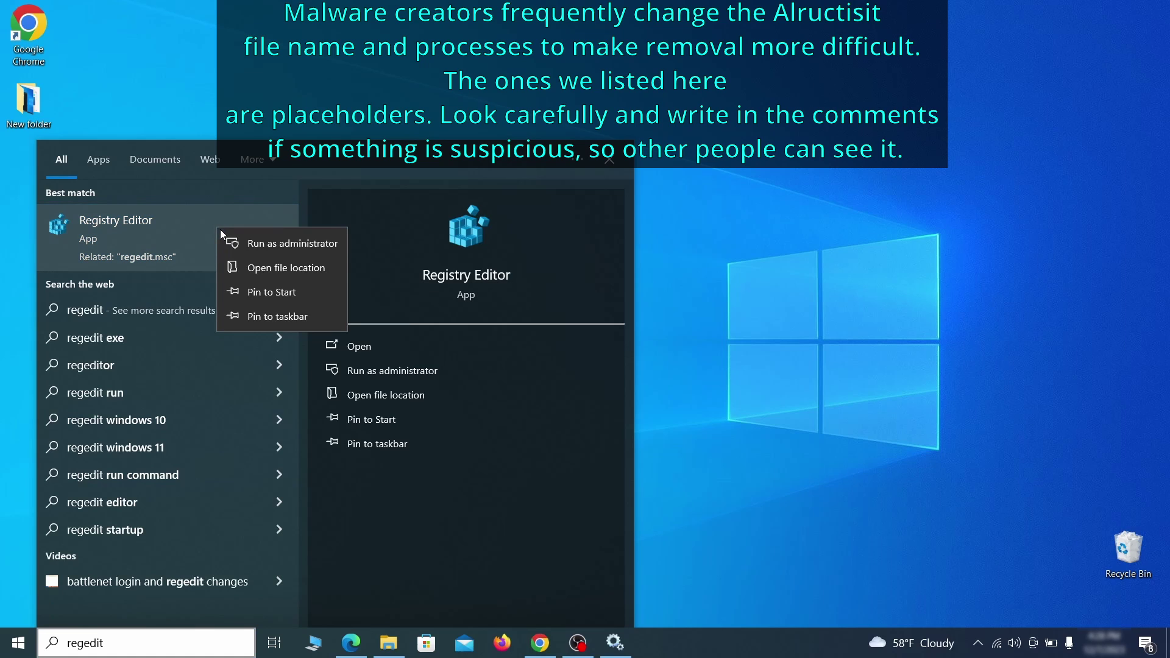
click(281, 243)
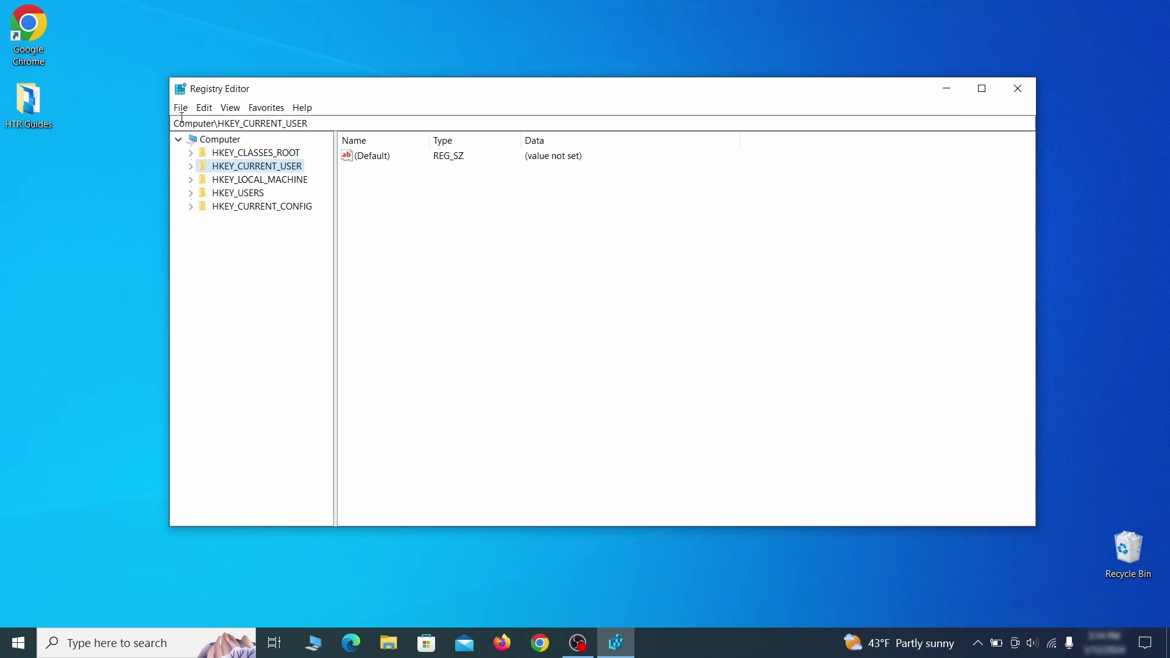
click(181, 108)
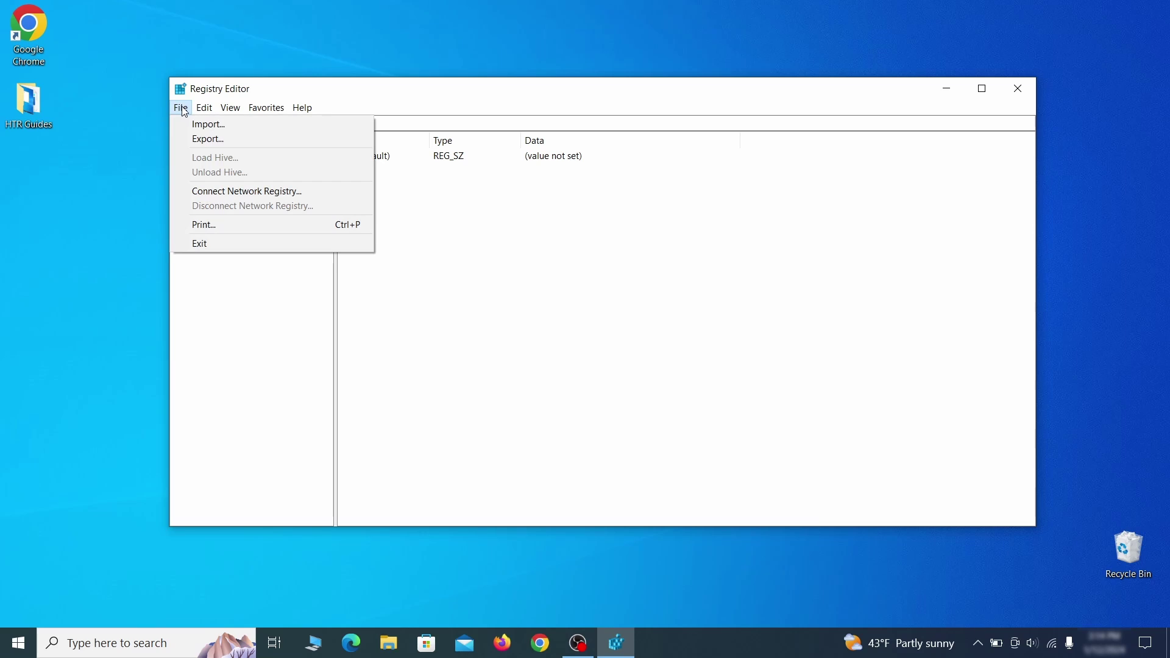
click(227, 141)
text(Re)
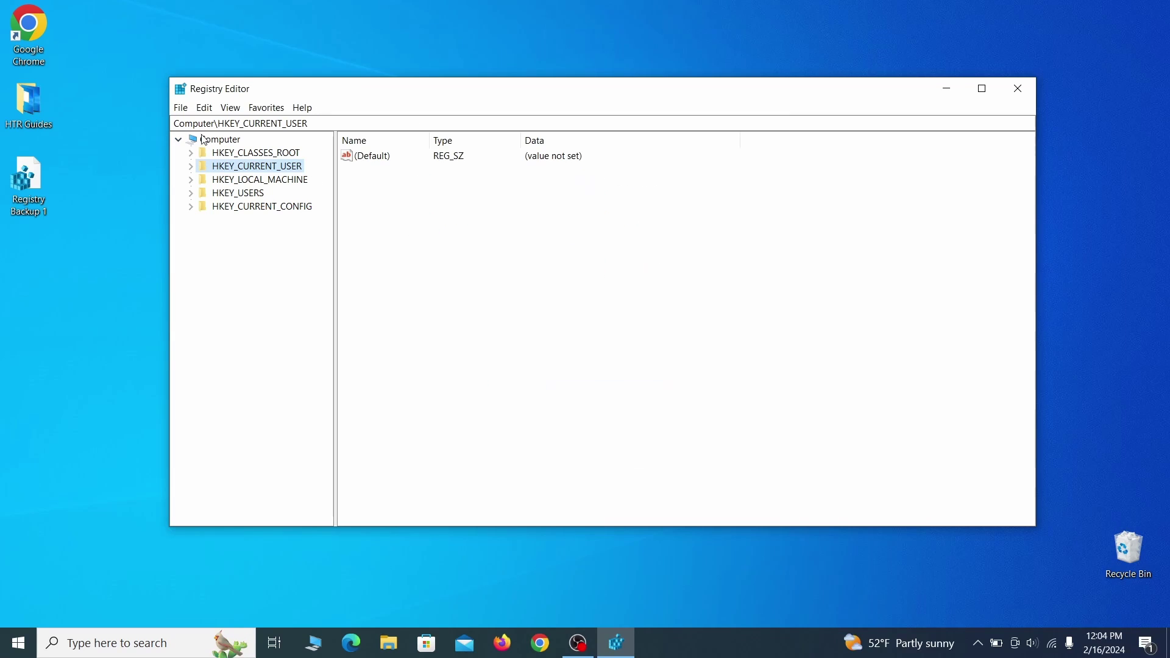
Step: Choose 'Registry Backup 1' as the file to import back into the registry
click(182, 108)
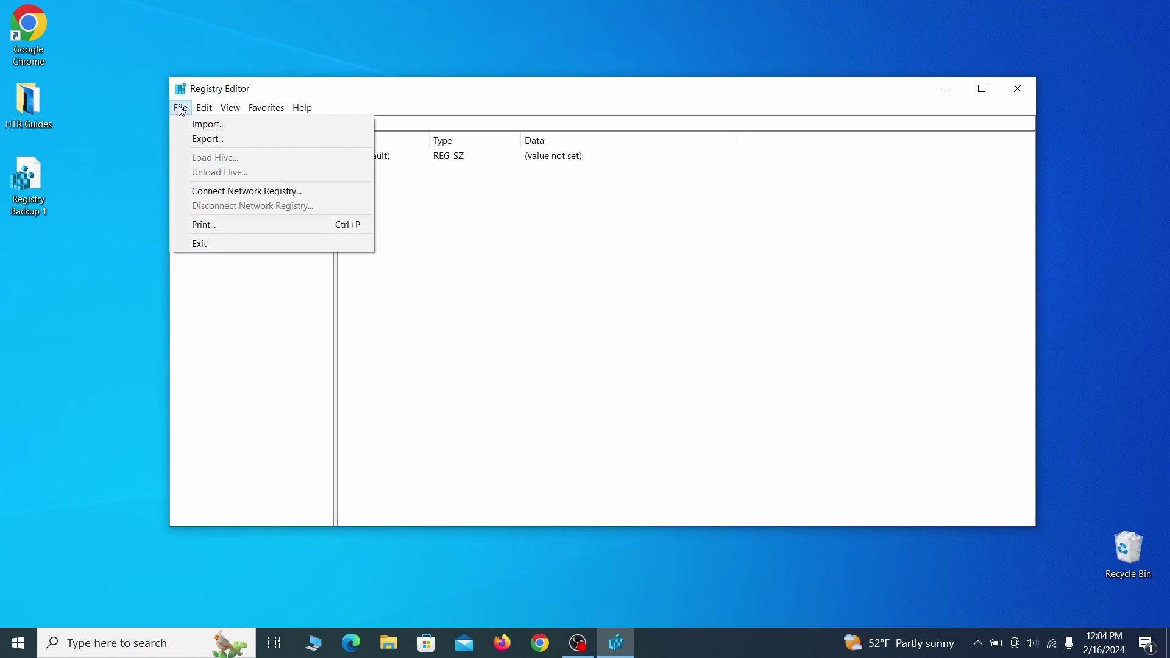
click(254, 126)
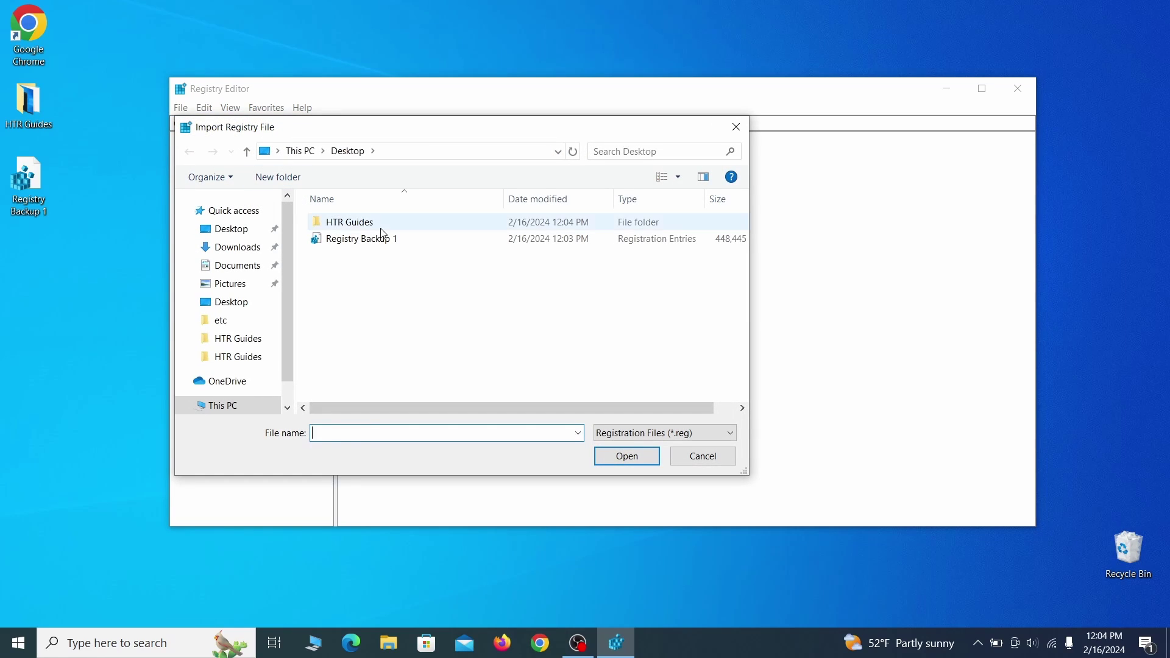
click(361, 239)
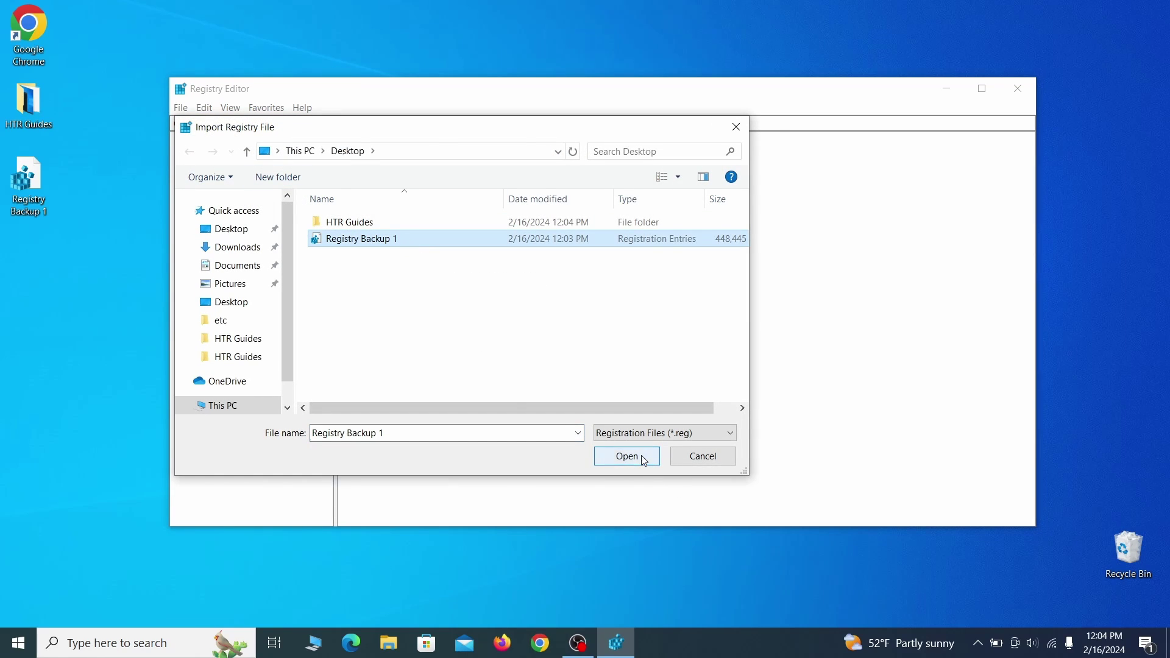
Step: Import the registry backup, then find 'Example Malware App' and right-click its Reopen key
click(627, 456)
click(182, 108)
mouse_move(204, 108)
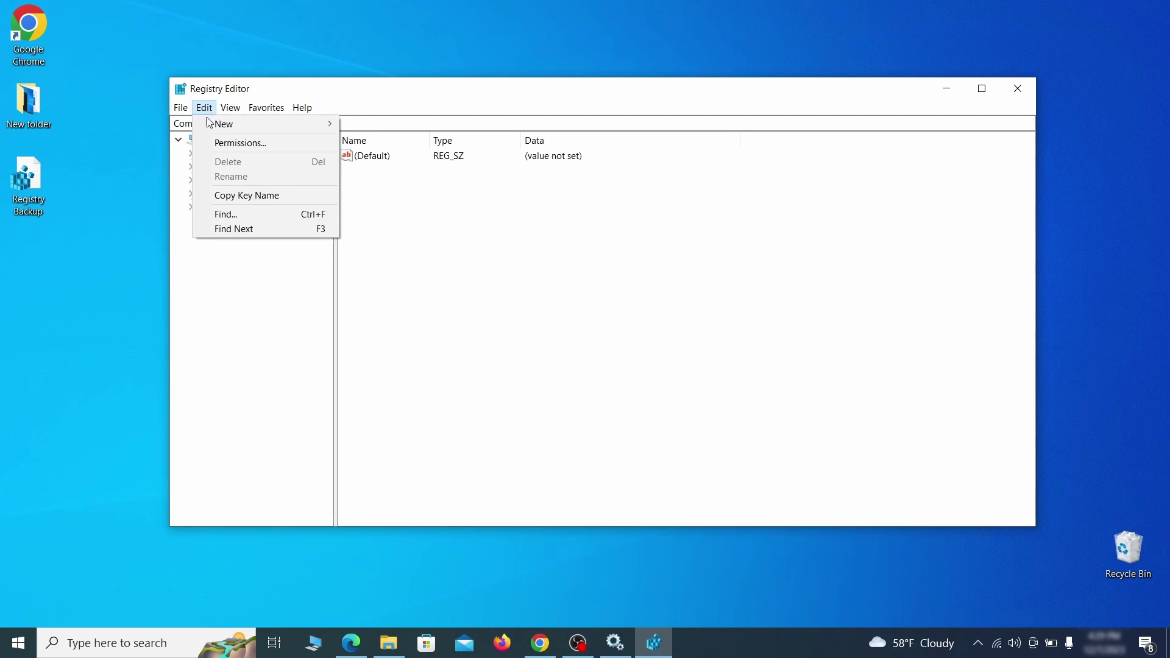
click(252, 213)
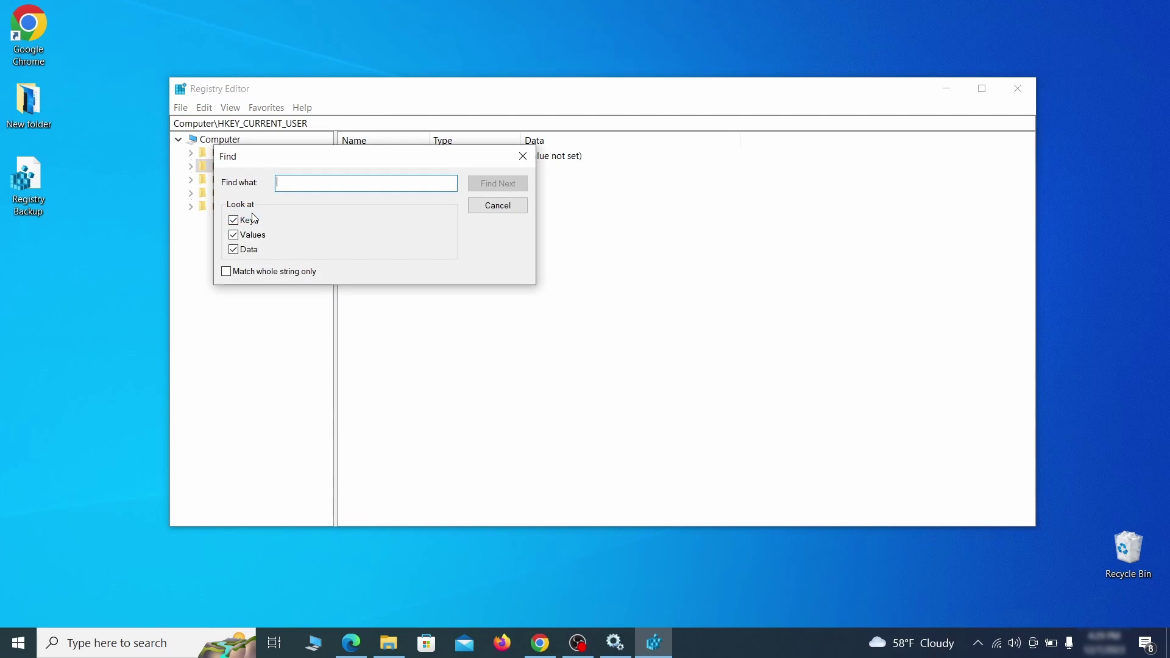
text(Example Malware)
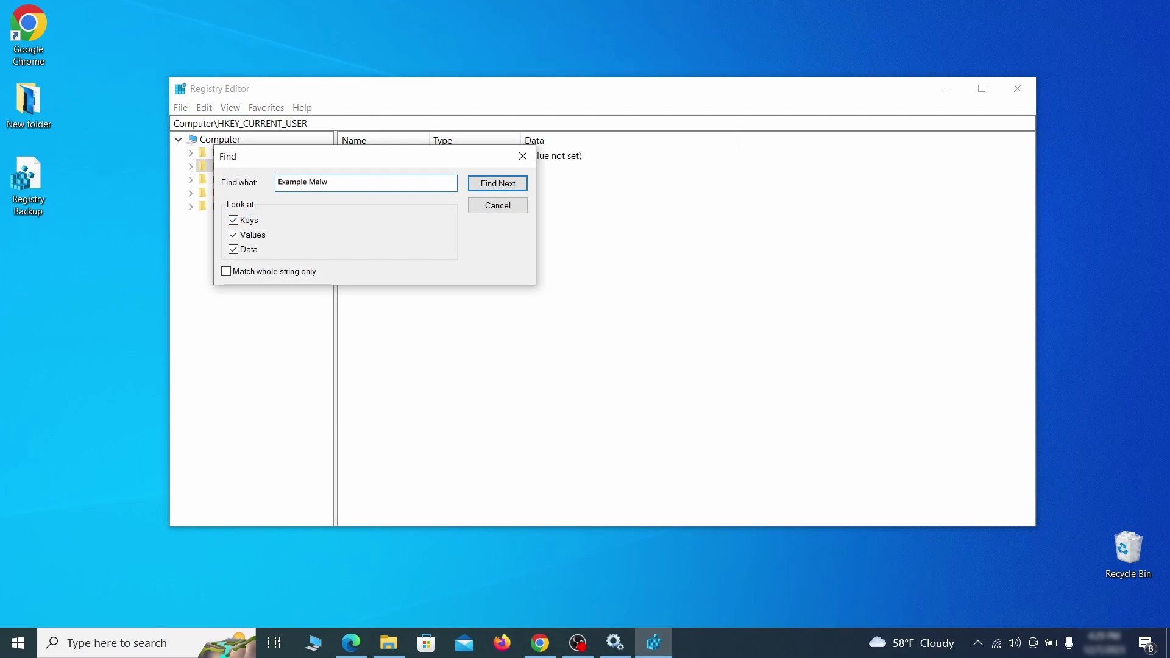
text( App)
click(498, 182)
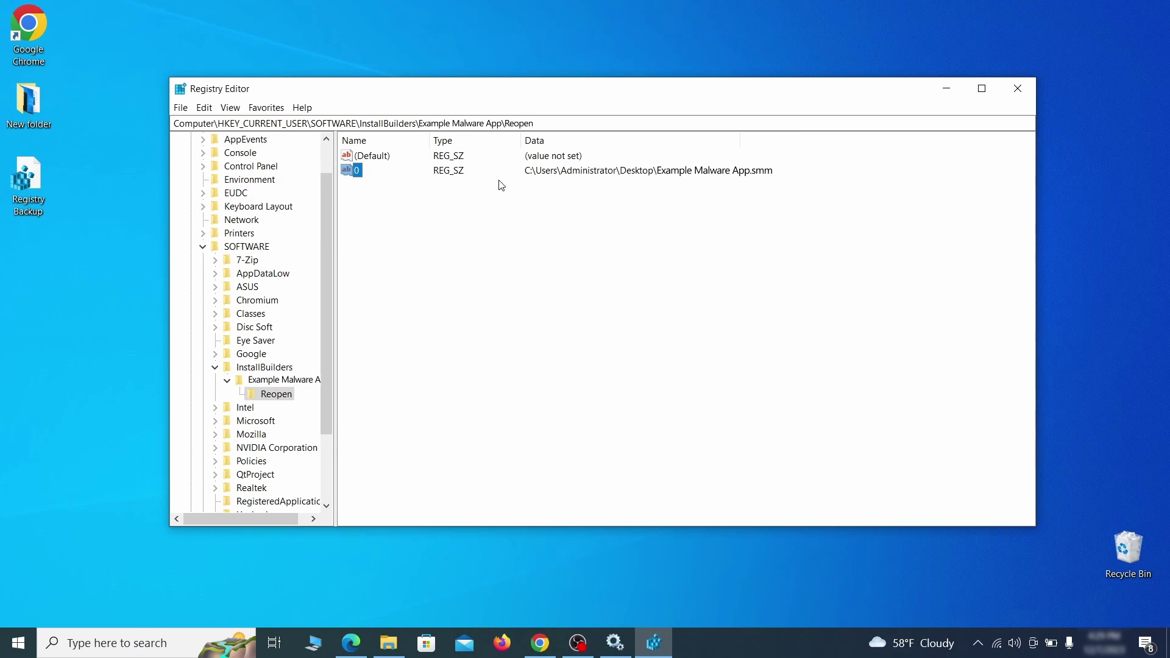
click(277, 394)
right_click(283, 398)
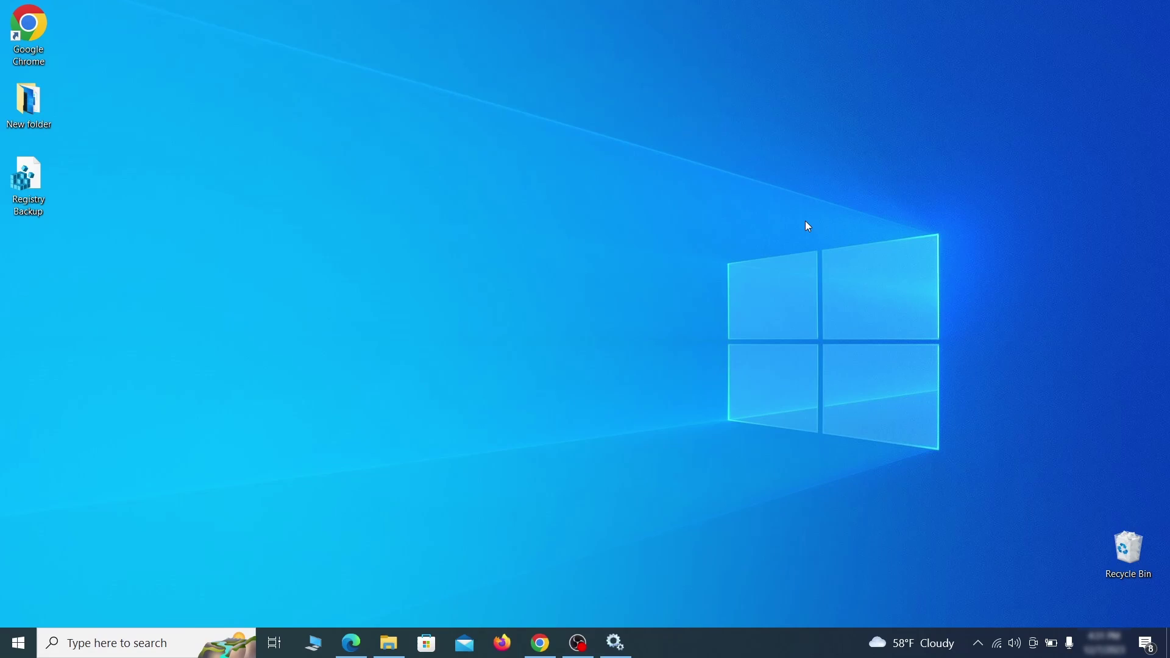
Step: Launch the Malicious Software Removal Tool from Run and start a full scan
key(super+r)
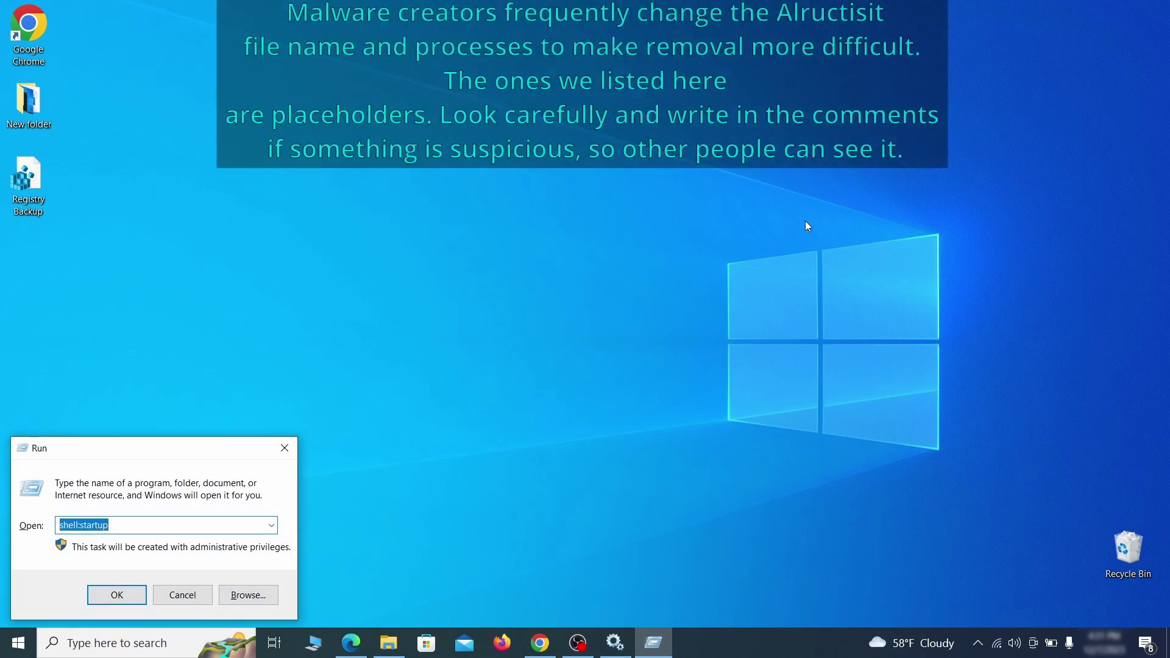
text(M)
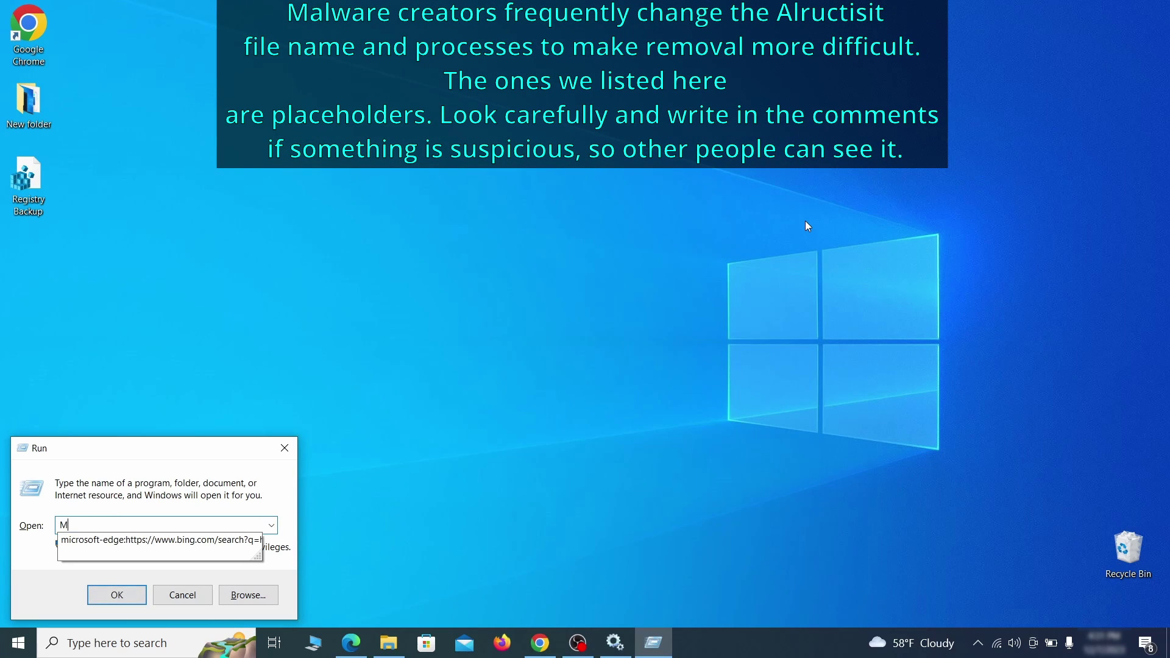
text(RT)
key(Return)
click(714, 426)
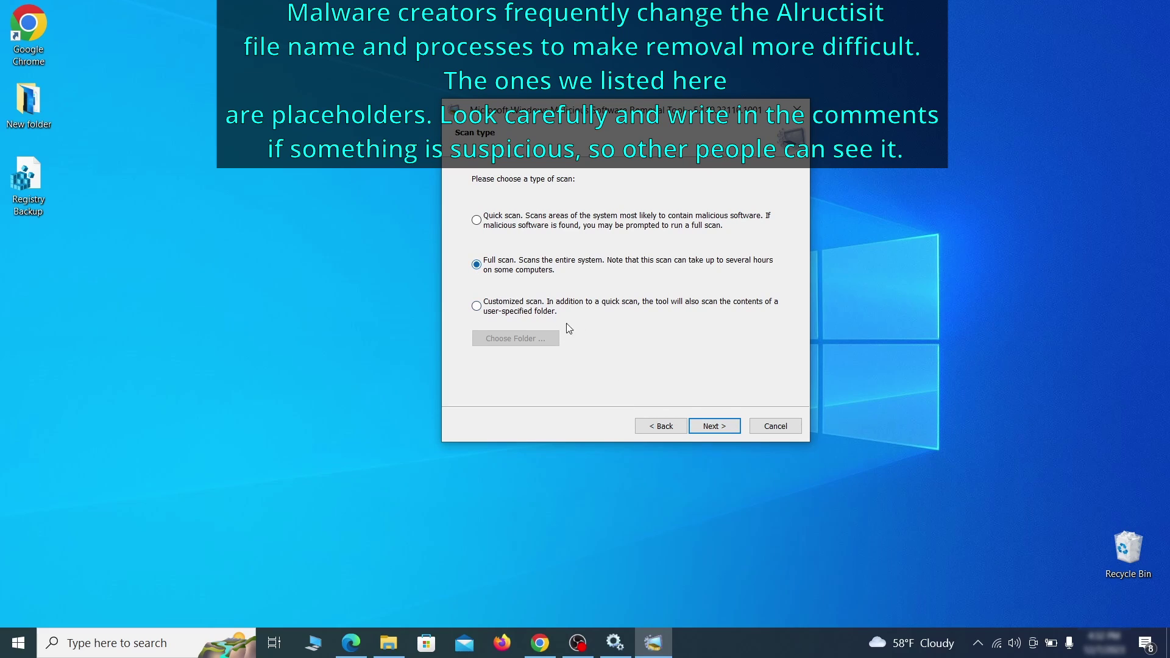
click(730, 431)
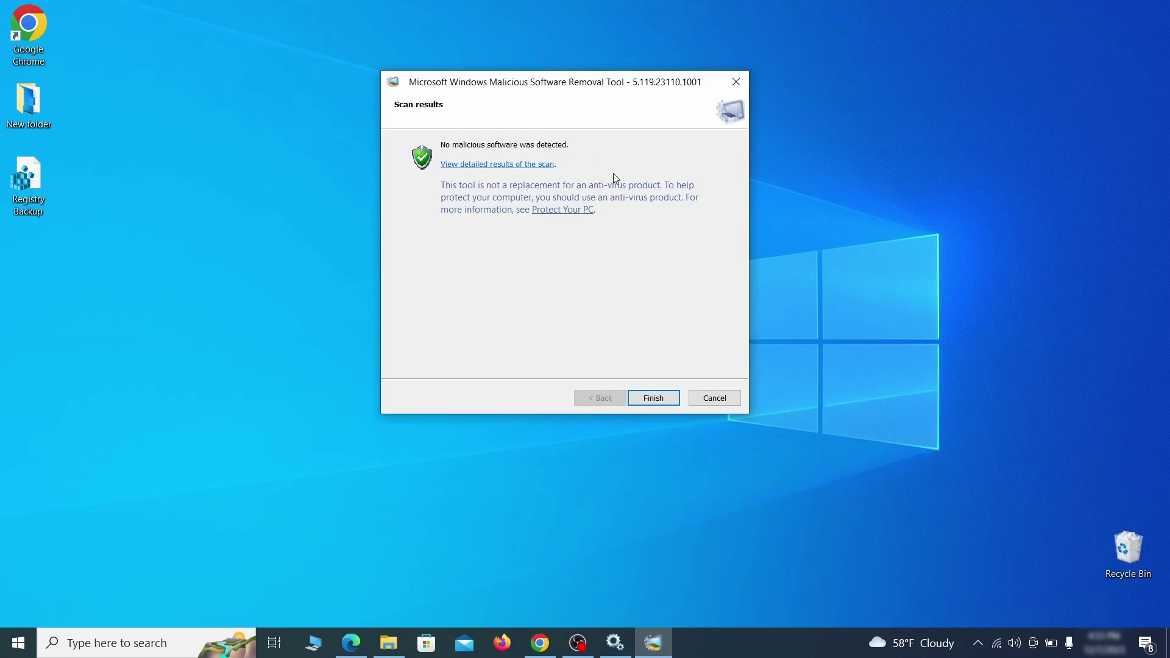
Step: Close MRT, then switch off and remove Chrome's Add to Zola Button extension
click(654, 398)
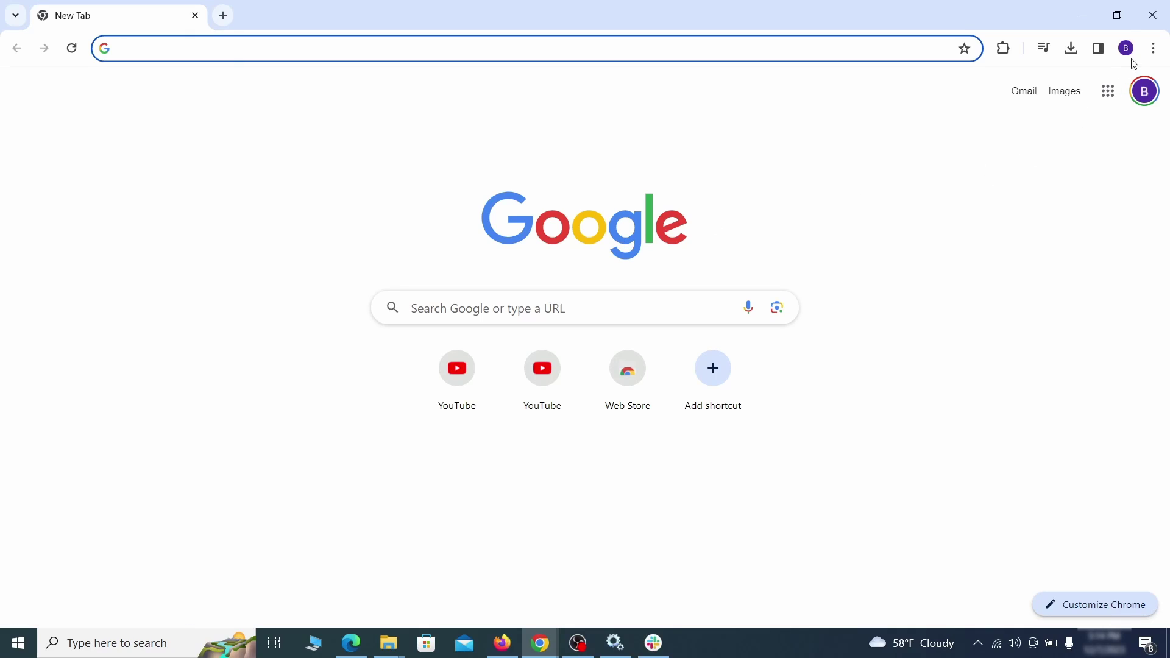
click(1154, 48)
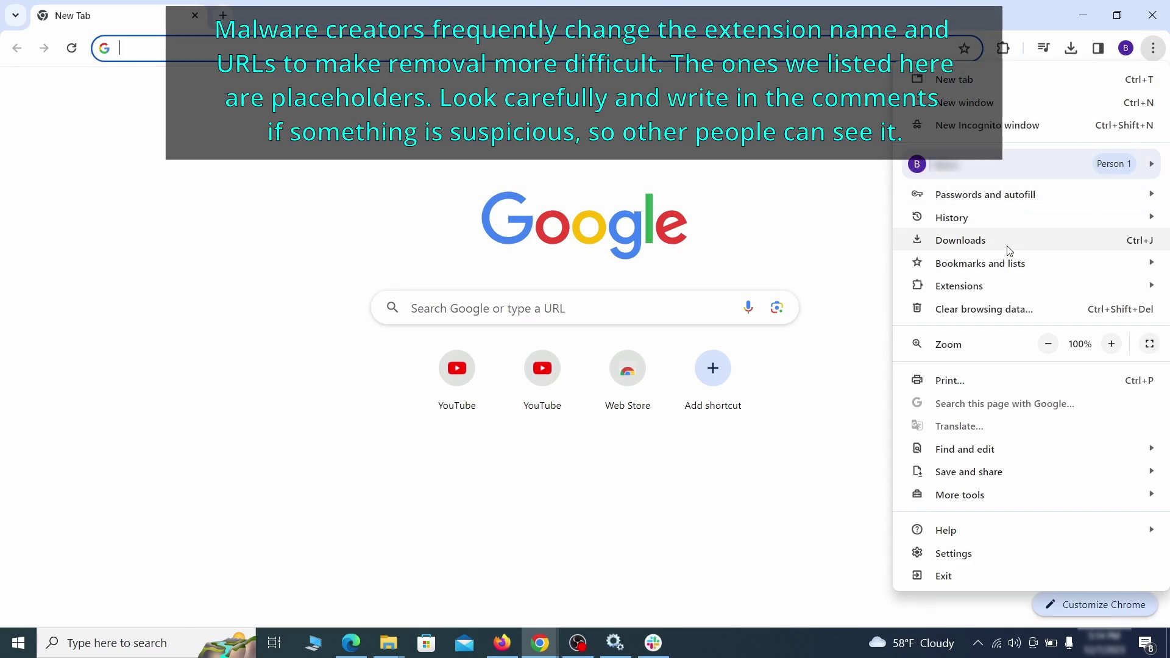
mouse_move(960, 287)
click(860, 286)
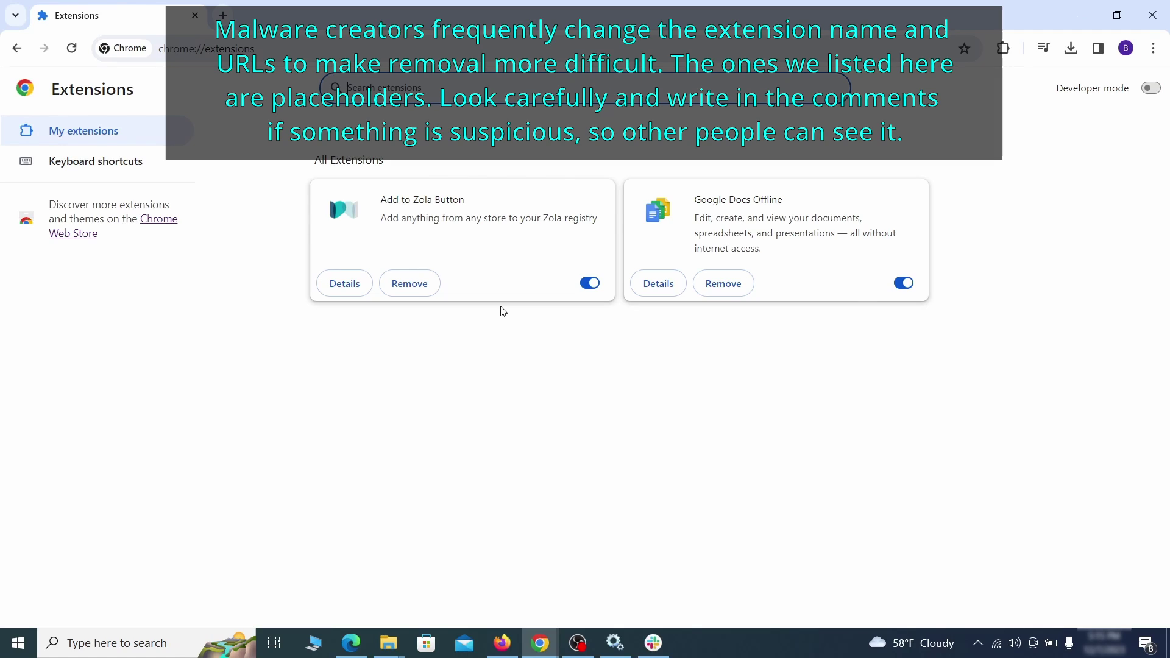
click(590, 283)
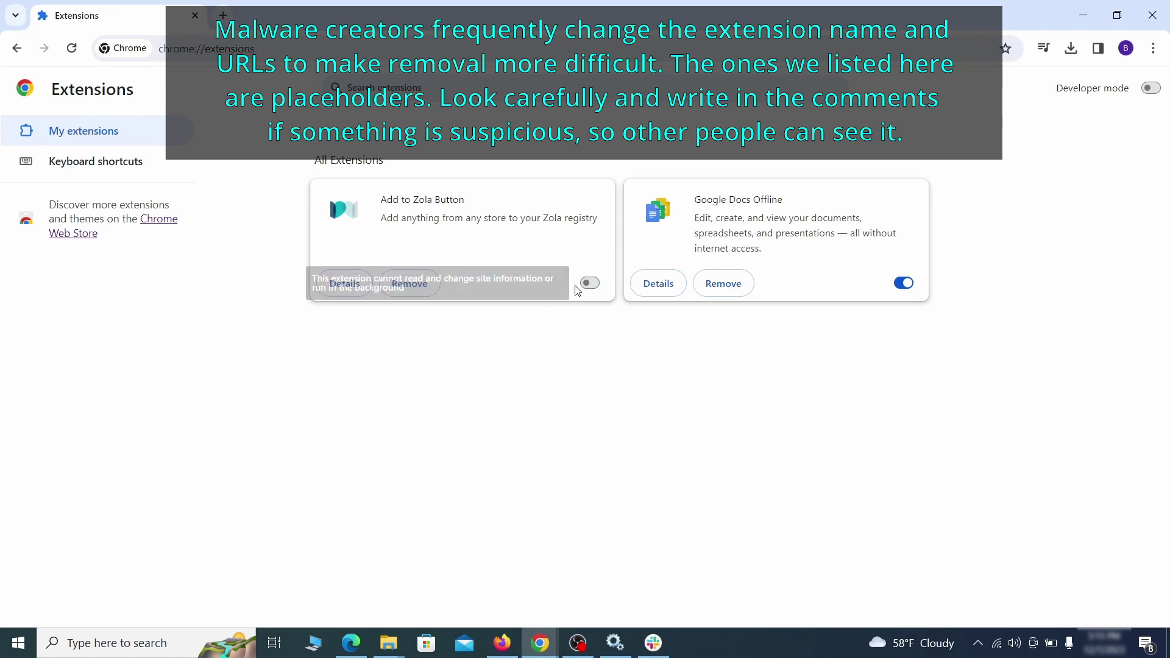
click(409, 284)
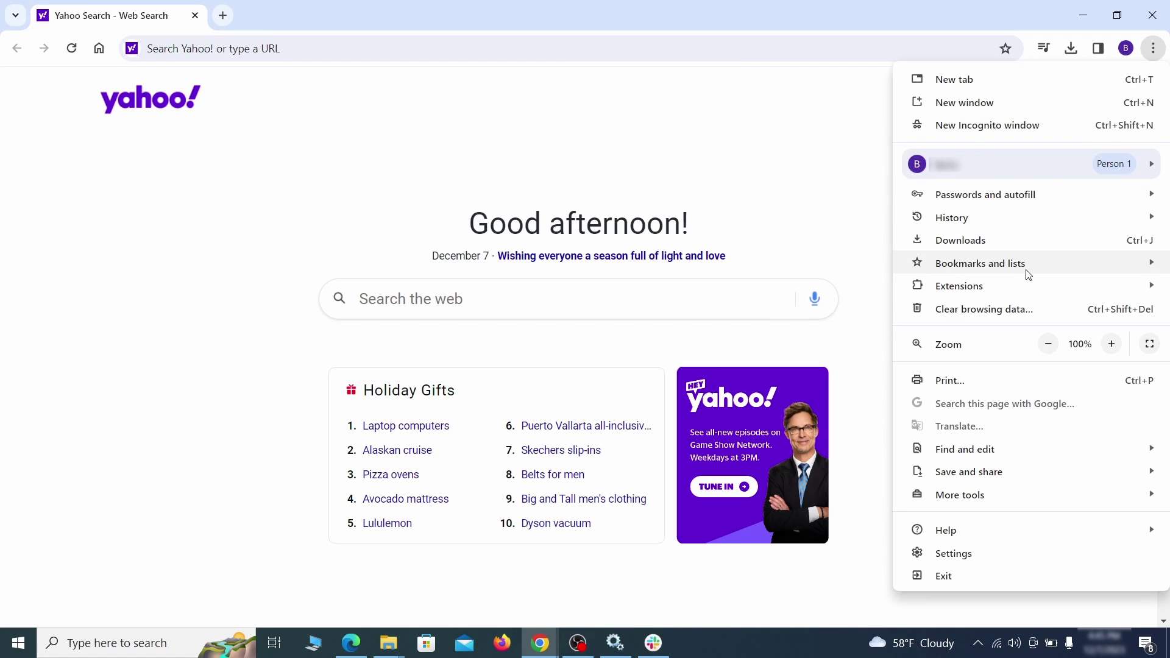
Step: Clear Chrome's cookies, cache, autofill form data, site settings and hosted app data
click(960, 553)
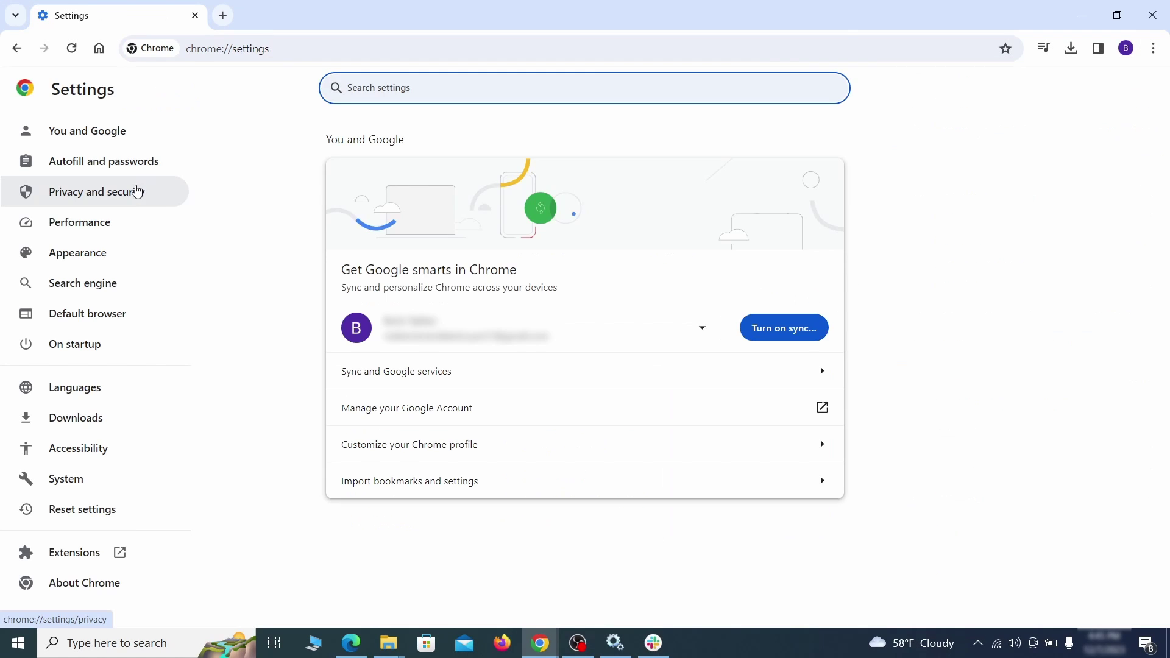
click(96, 191)
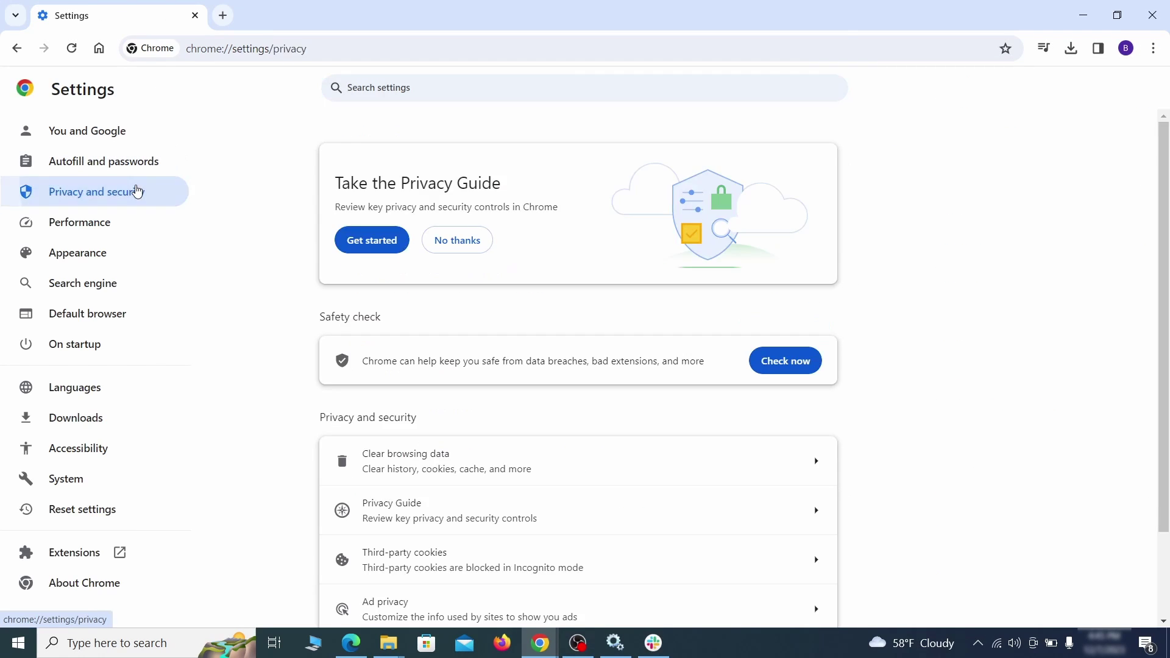
scroll(933, 406, down, 2)
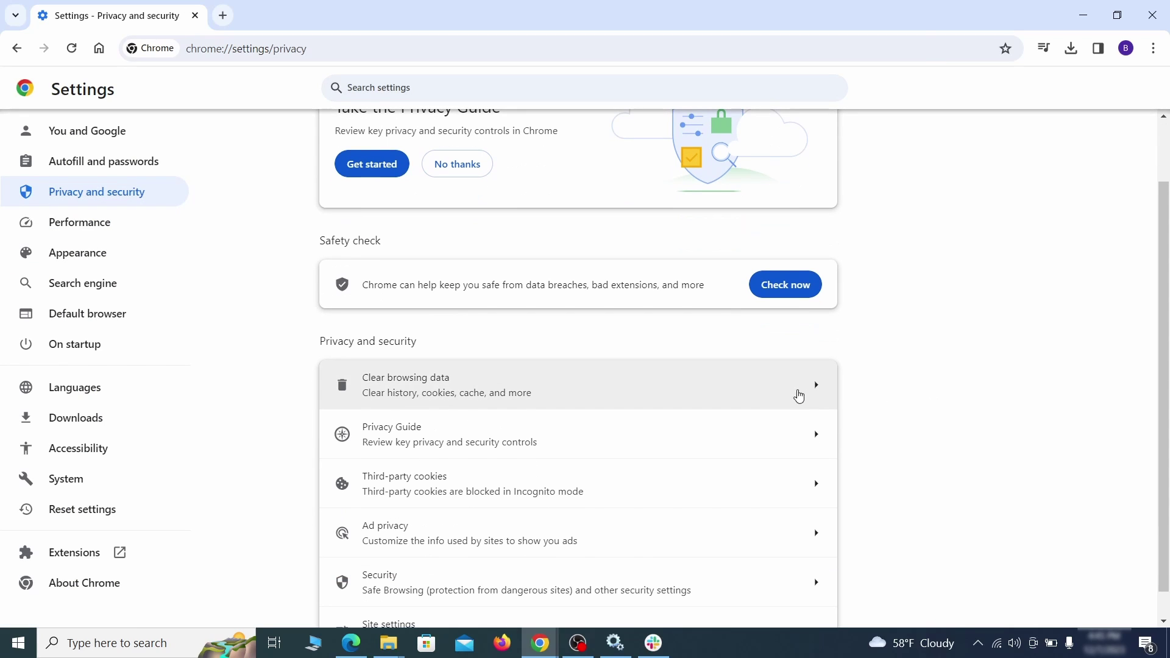
click(764, 393)
click(536, 218)
click(653, 219)
scroll(594, 348, down, 3)
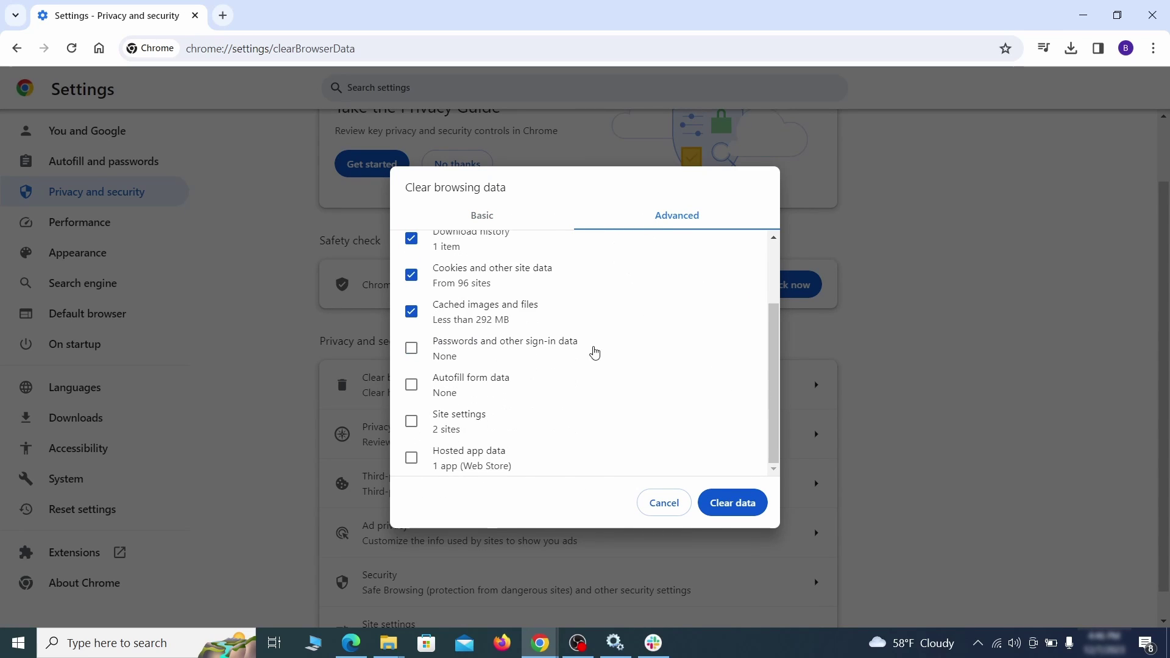
click(411, 385)
click(410, 421)
click(410, 457)
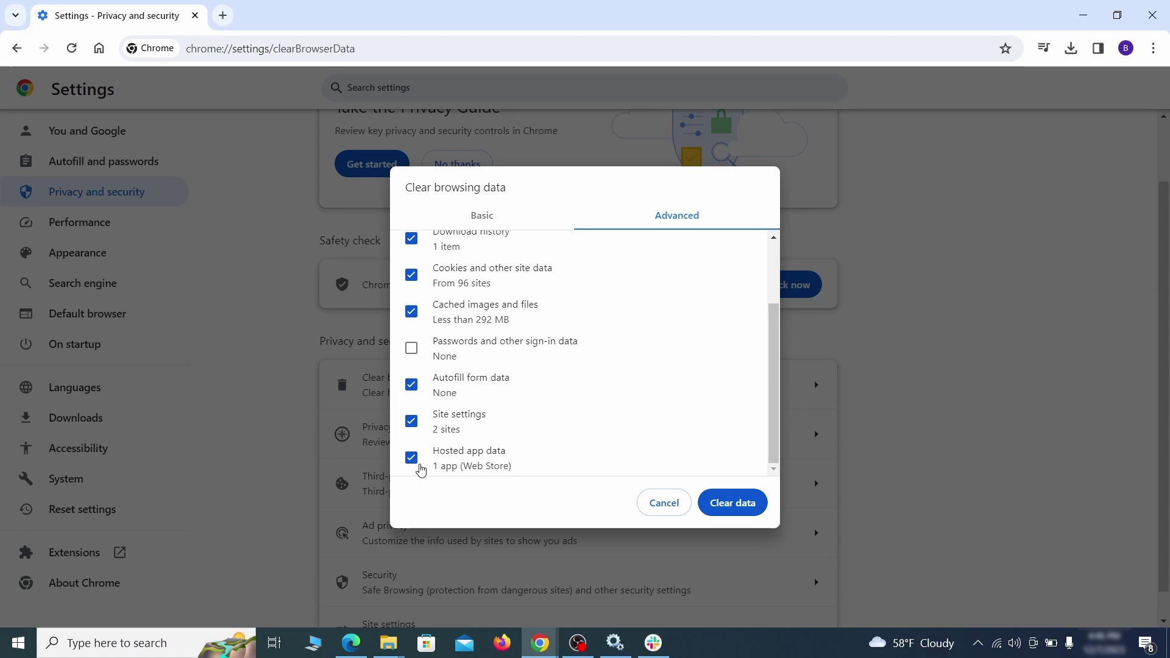
click(733, 503)
scroll(881, 400, down, 1)
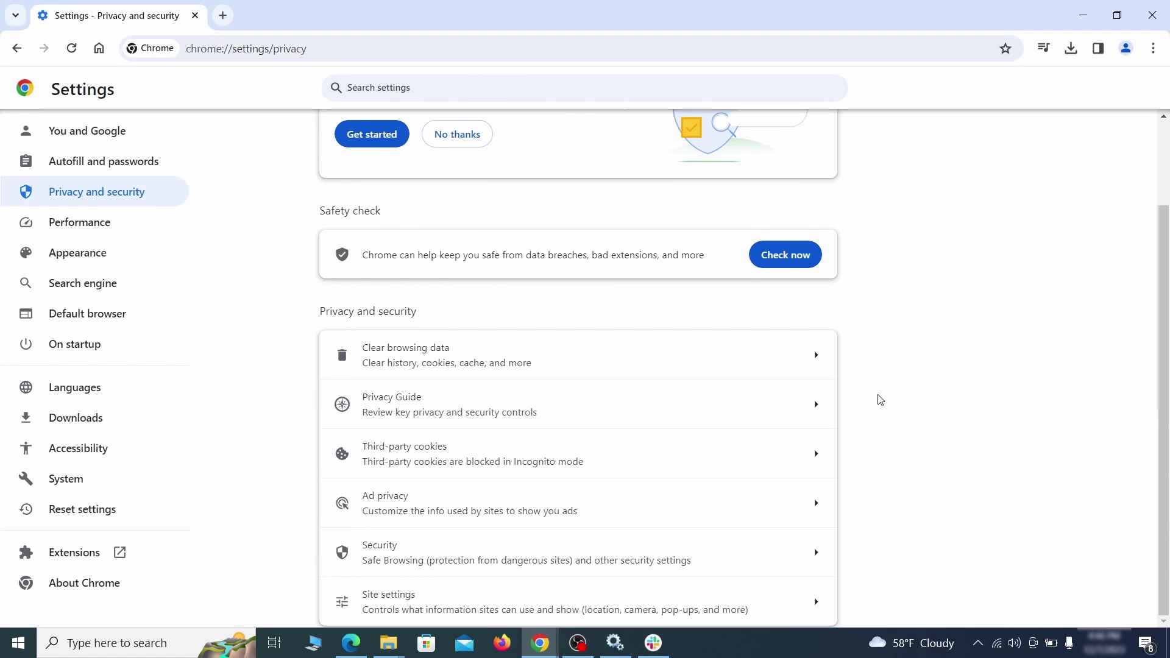
Step: Review Chrome's site permissions, including ExampleRougeURL.com's notification and third-party cookie entries
click(567, 601)
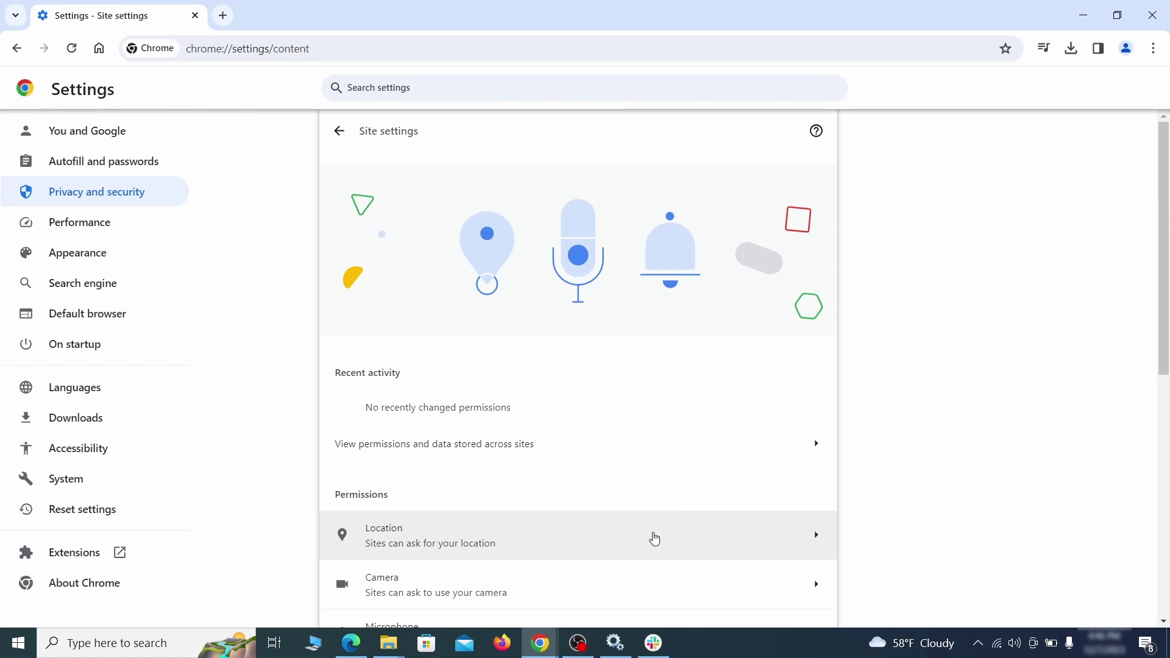
scroll(838, 371, down, 3)
scroll(823, 348, down, 1)
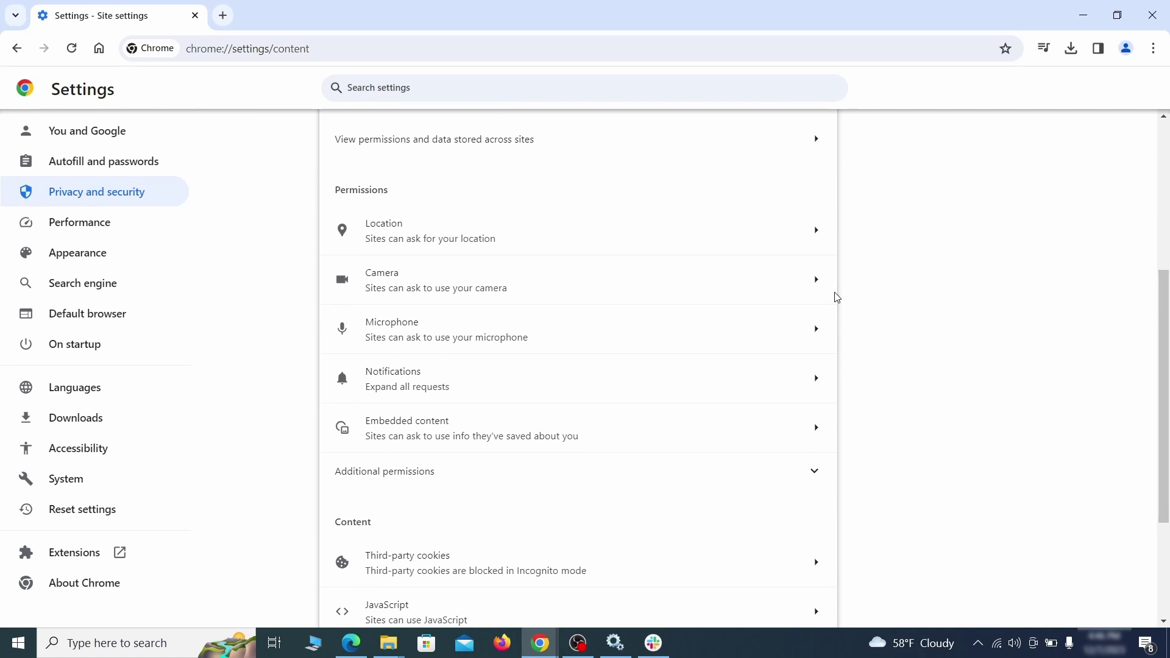
click(603, 245)
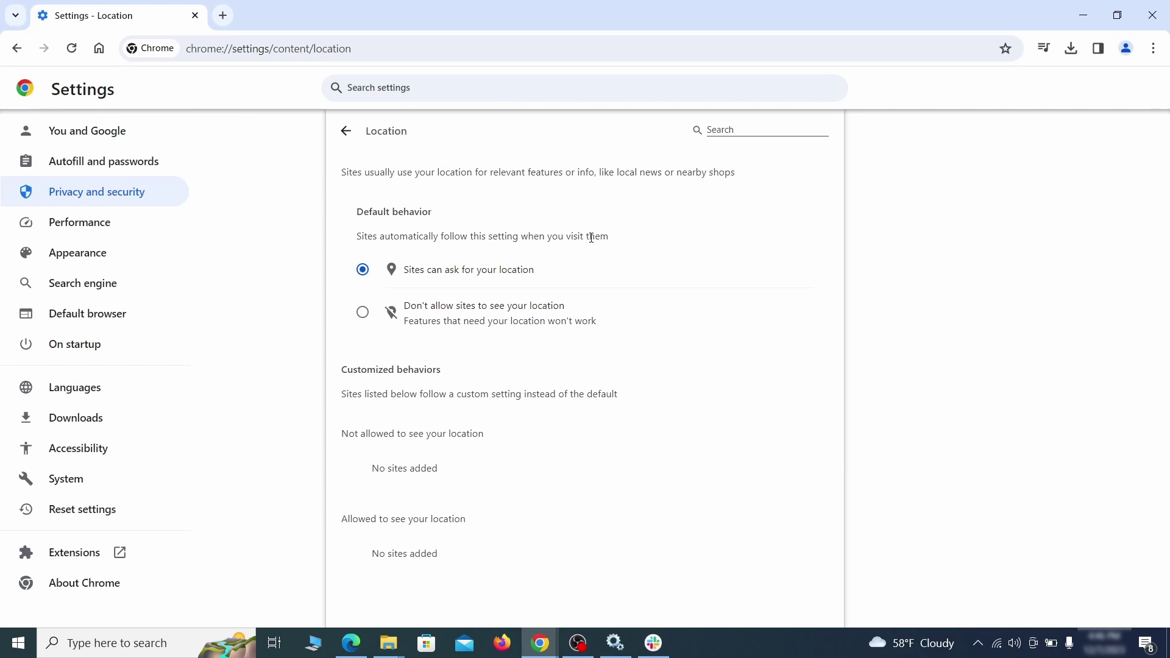
click(17, 48)
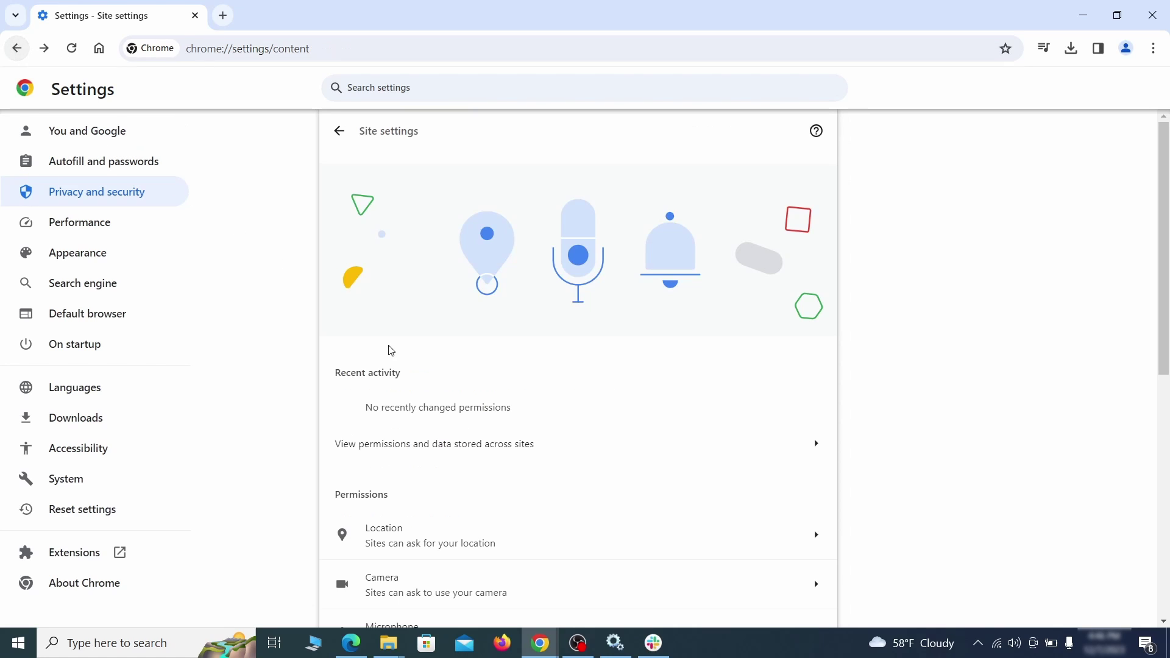
scroll(441, 351, down, 3)
click(463, 281)
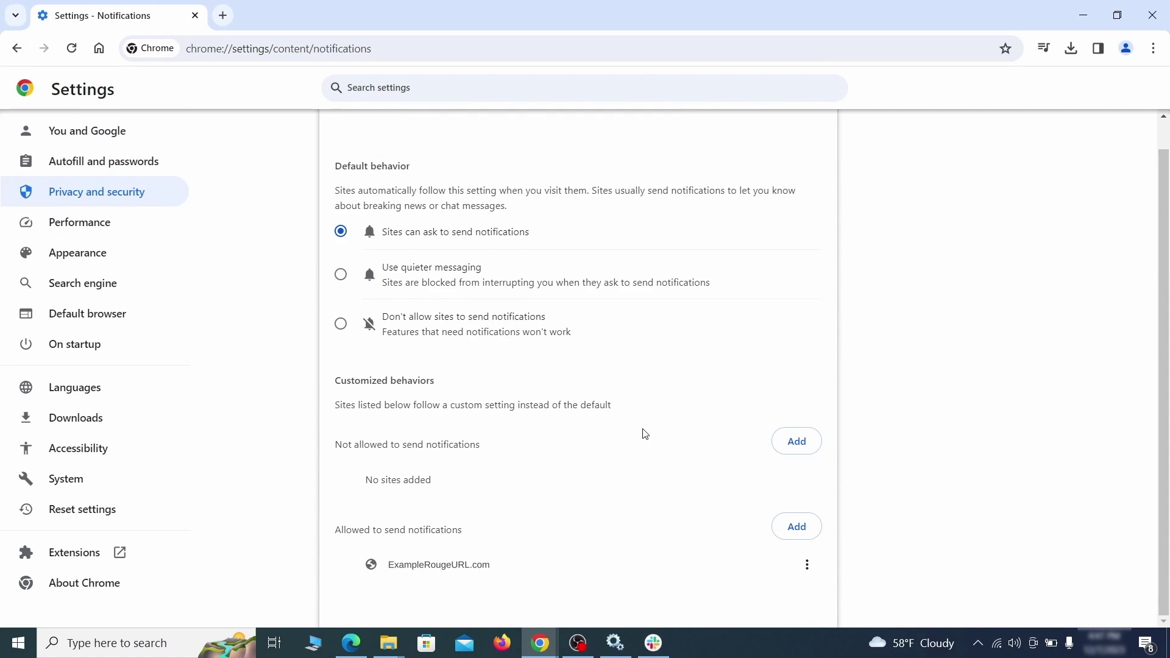
click(807, 564)
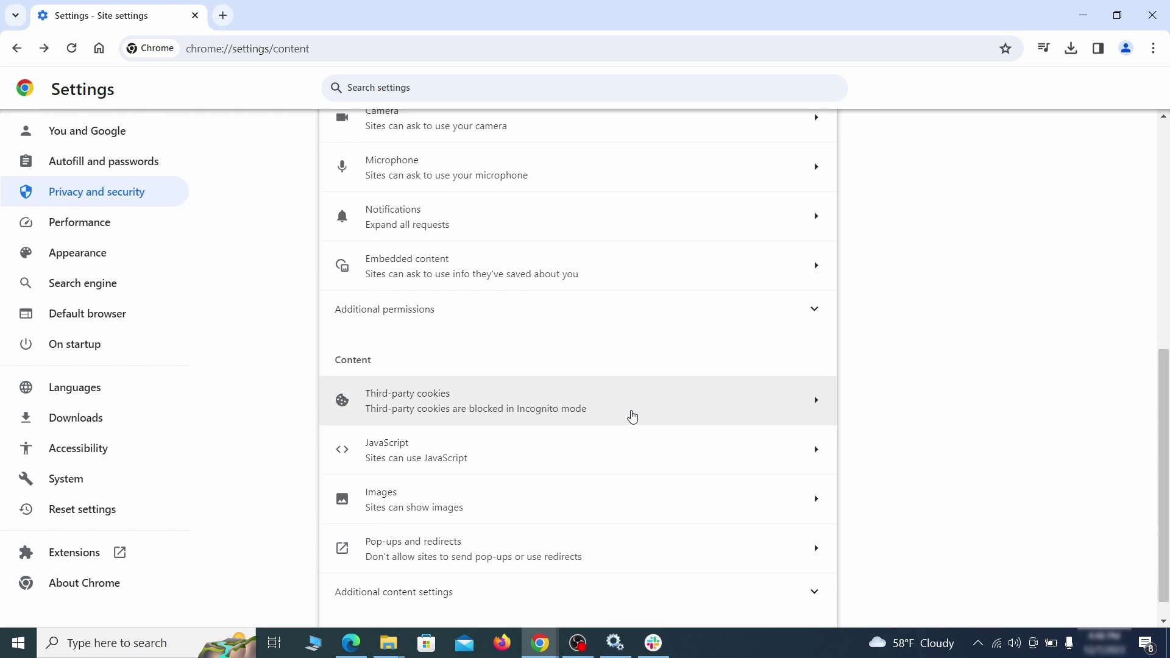
click(632, 402)
scroll(643, 452, down, 5)
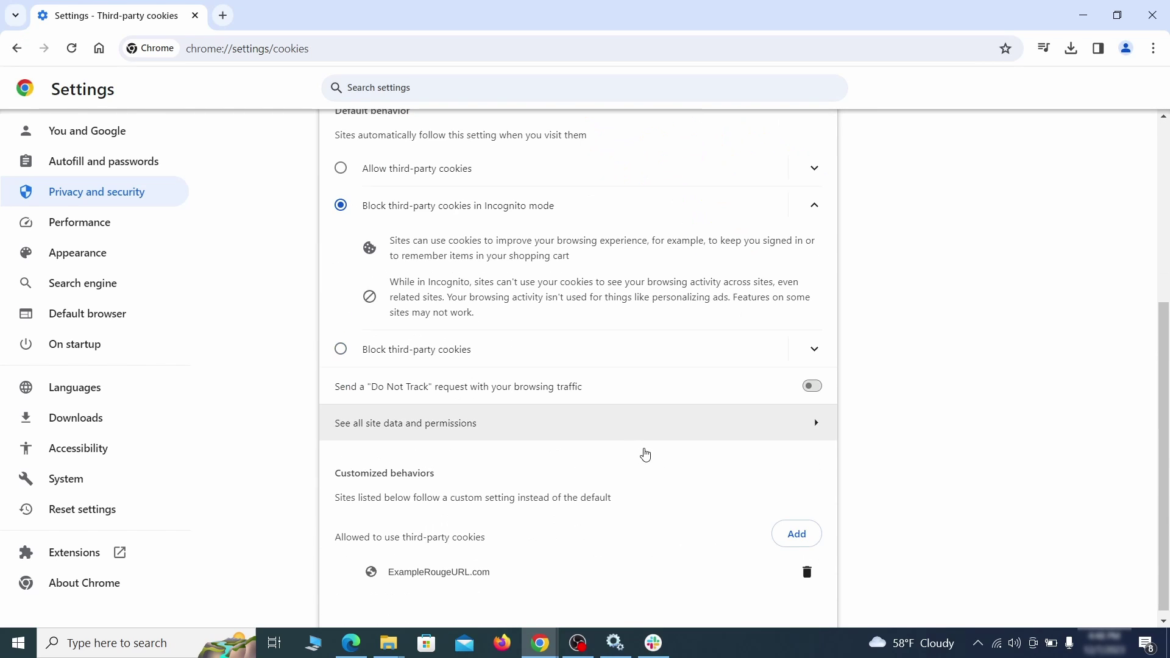
Step: Remove ExampleRougeURL.com from third-party cookies and delete the suspicious home page address
click(808, 570)
key(alt+Left)
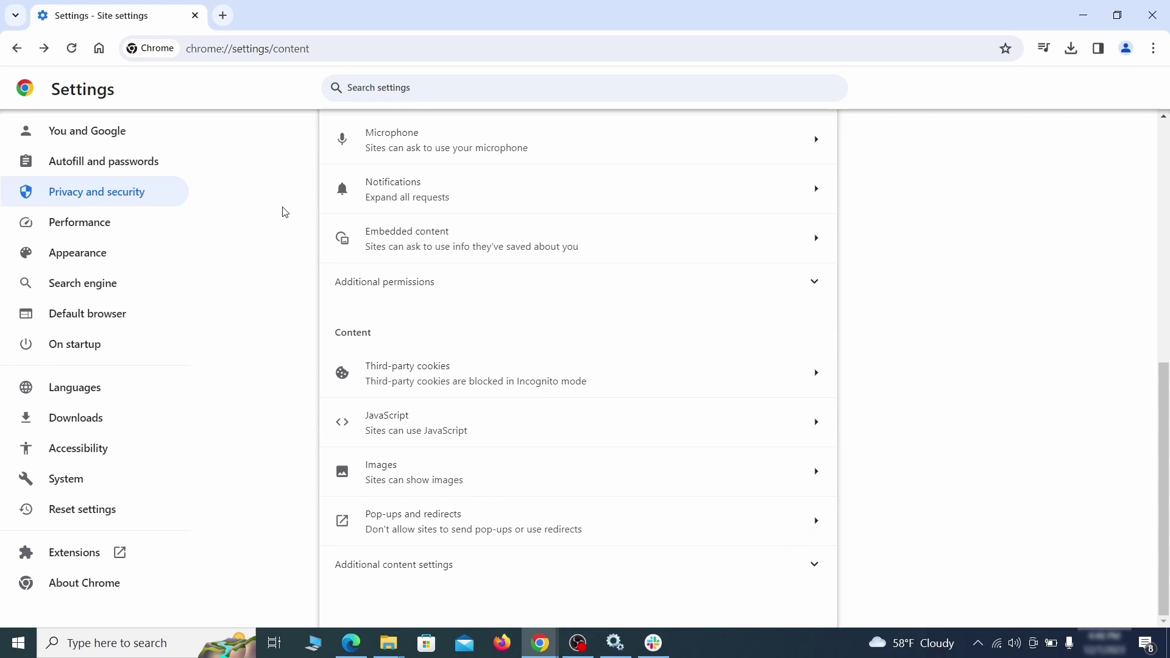
click(158, 255)
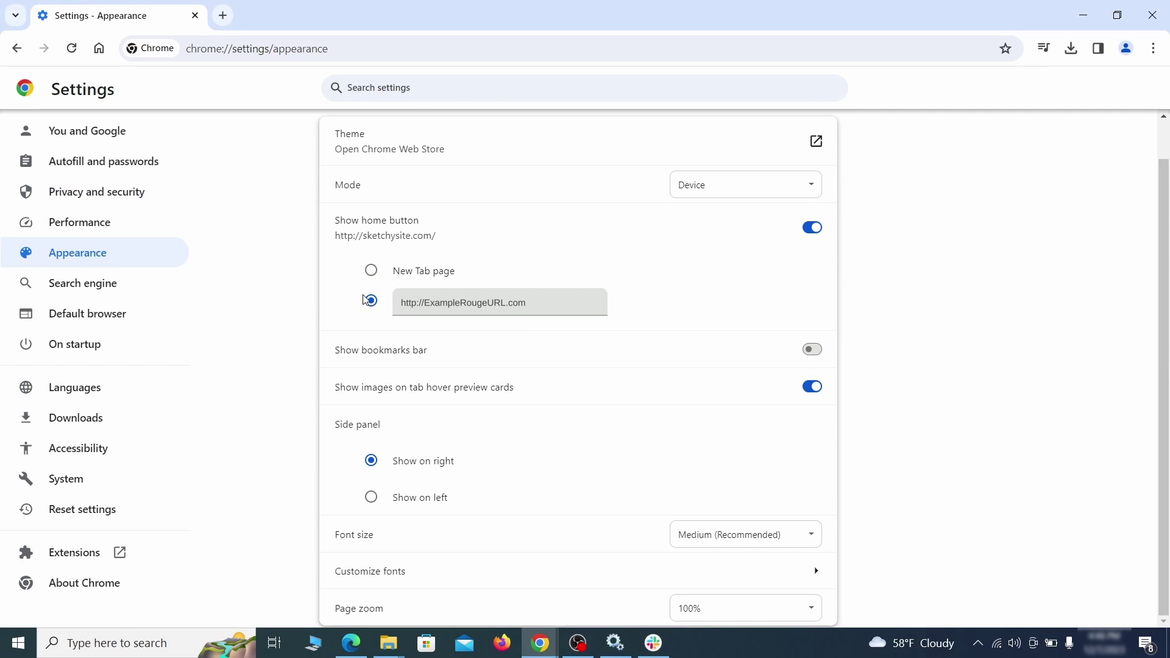
drag(531, 302, 387, 303)
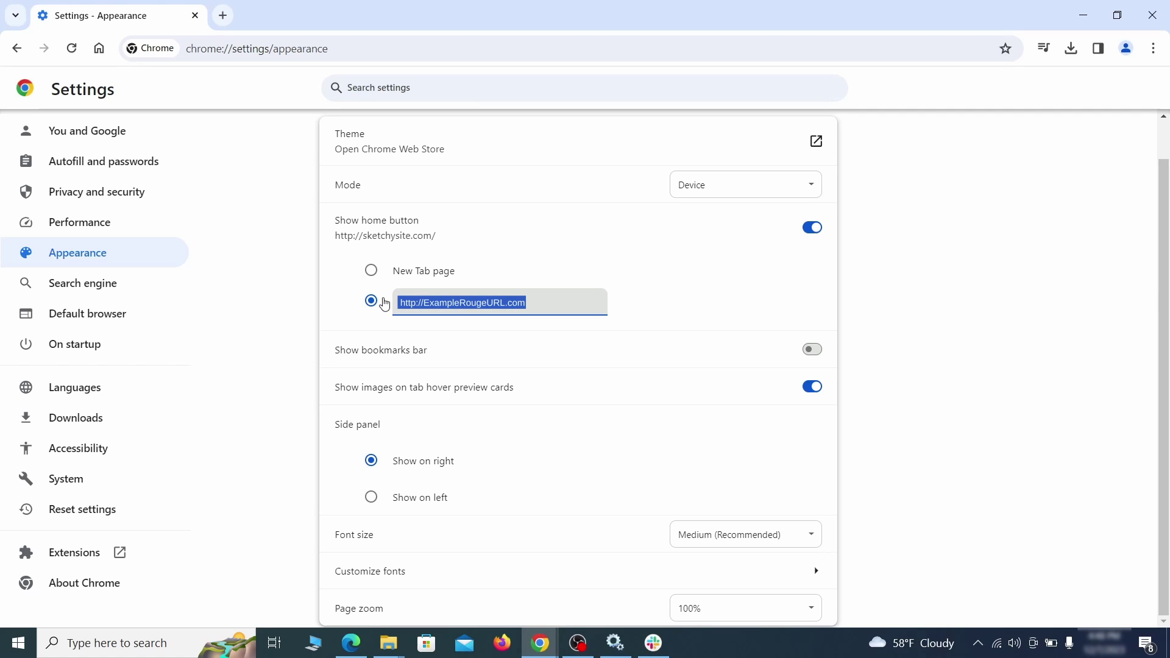
key(BackSpace)
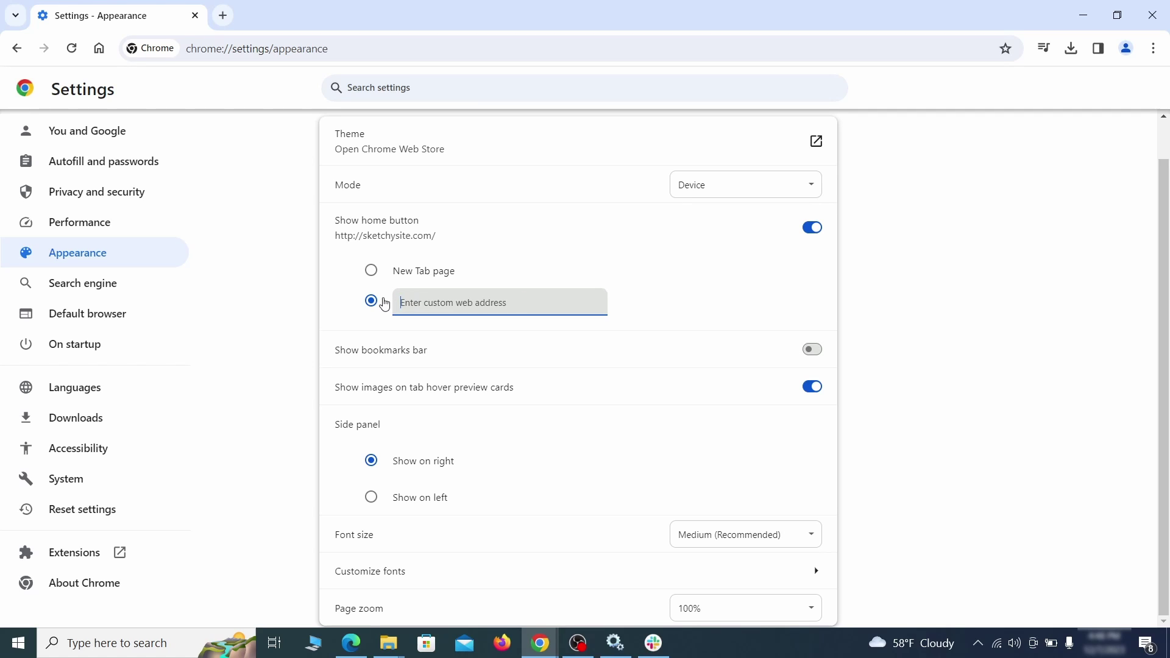
key(Return)
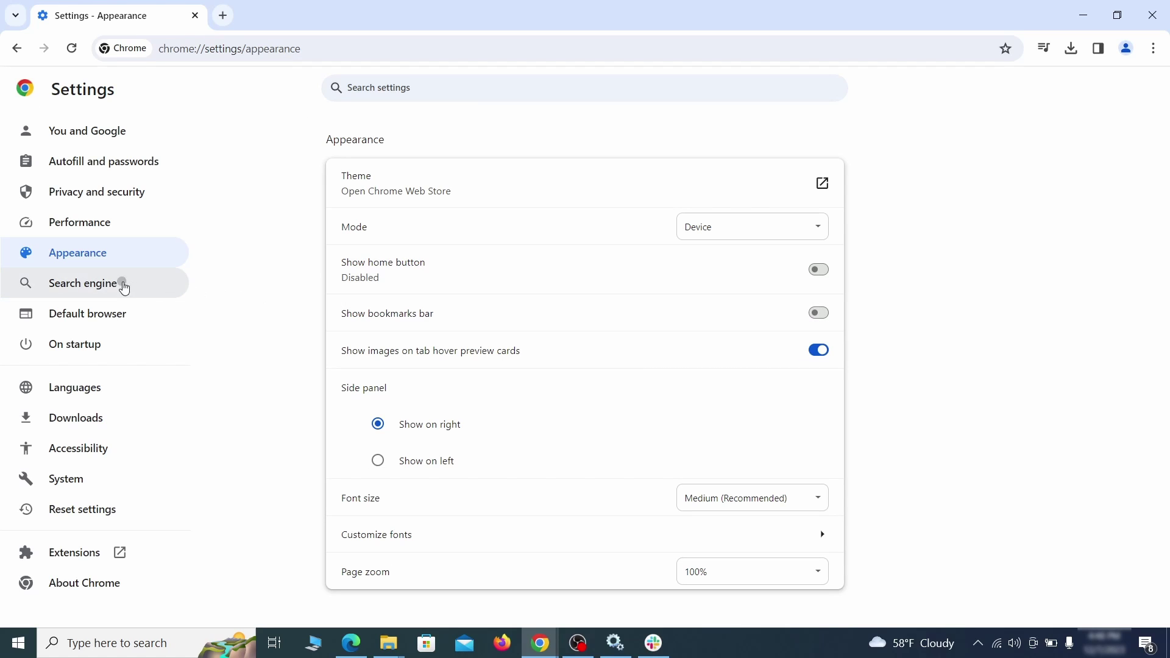
Step: Make Google the default search engine, delete the ExampleRougeURL.com shortcut, and remove the rogue startup page
click(119, 282)
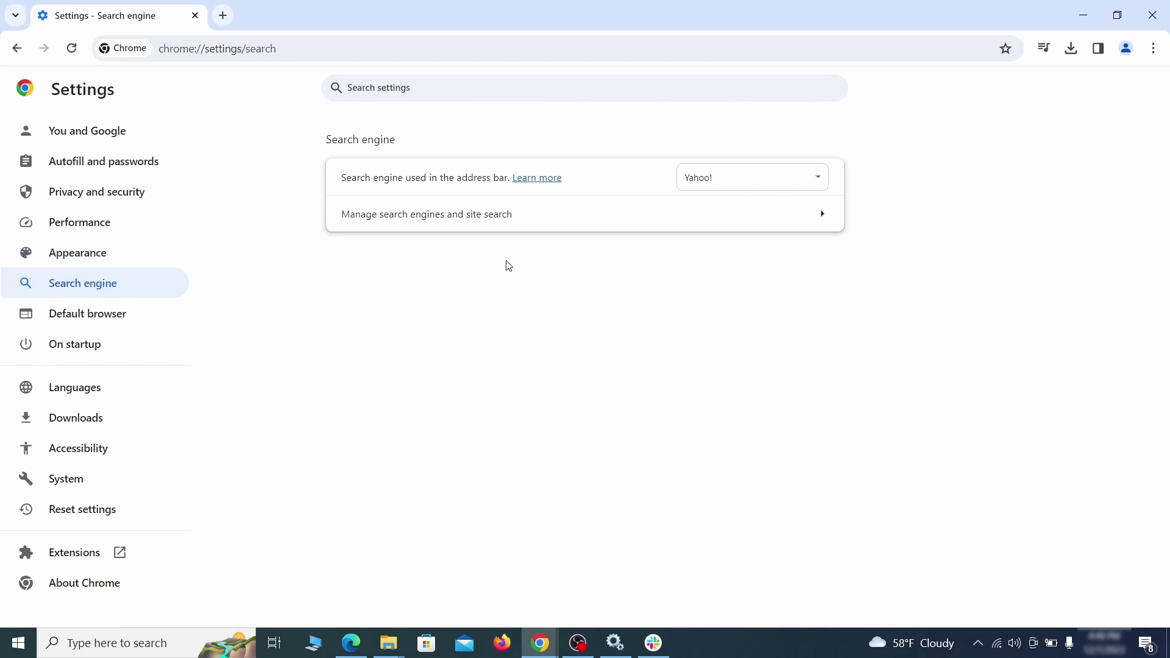
click(795, 178)
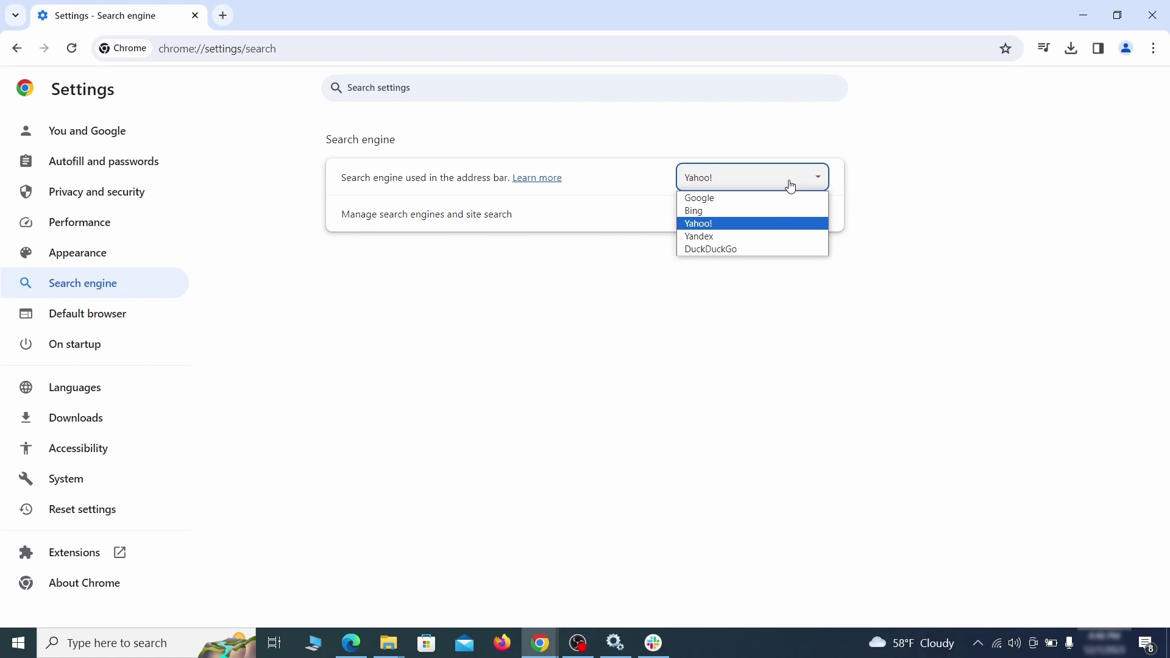
click(768, 198)
click(752, 215)
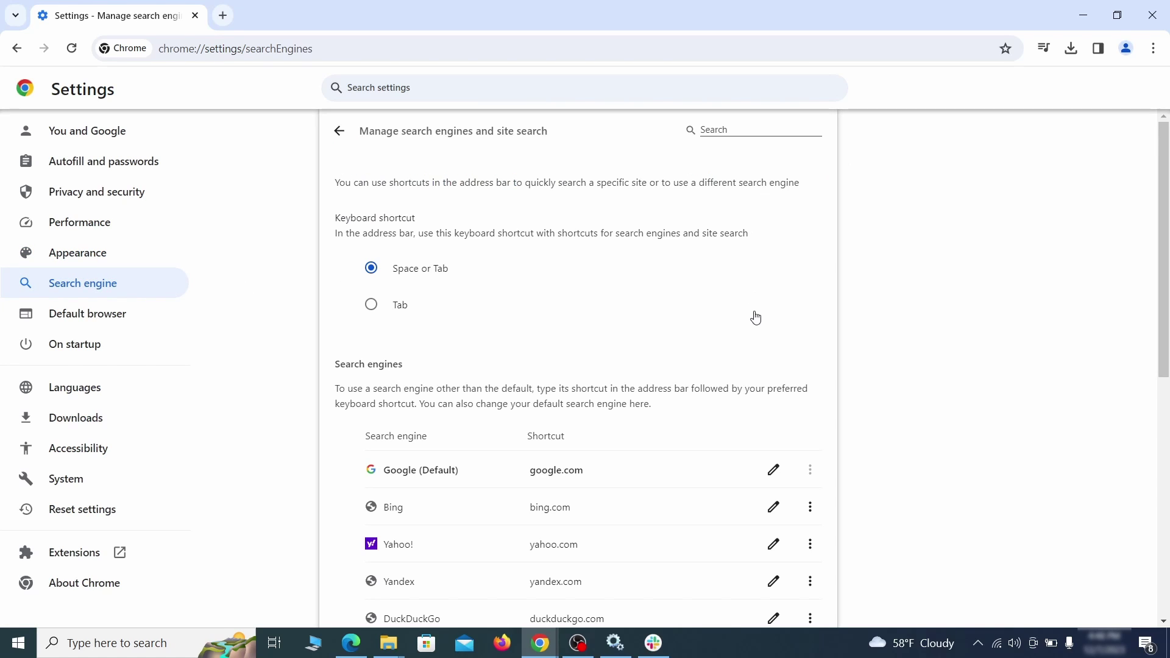
scroll(756, 317, down, 10)
click(810, 375)
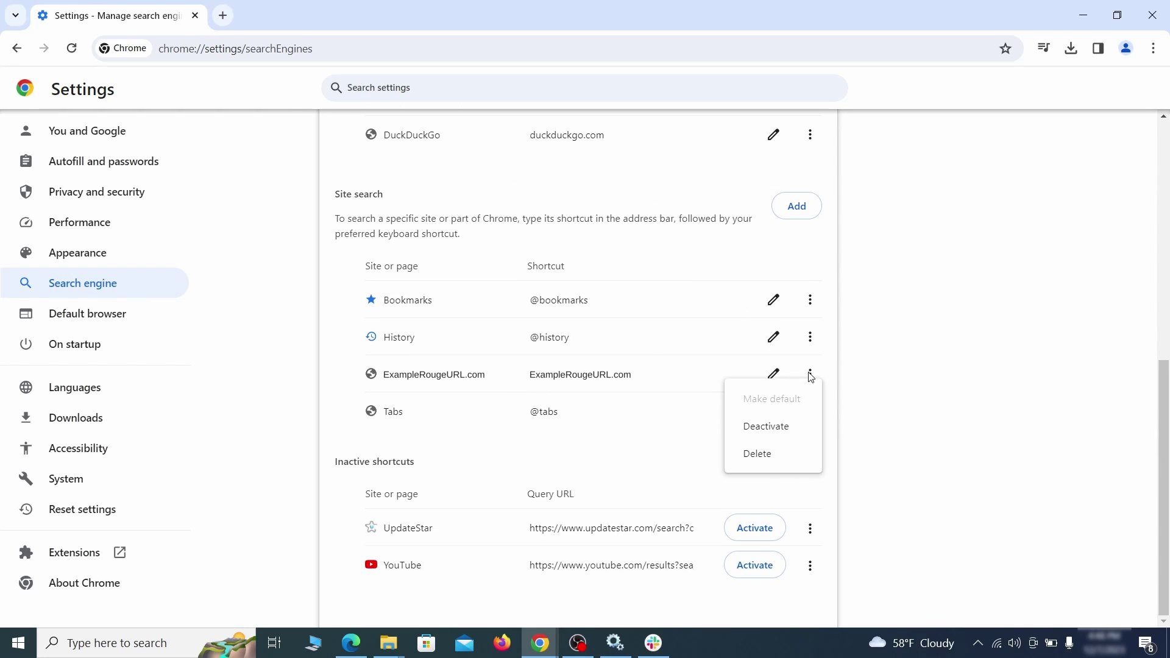
click(760, 455)
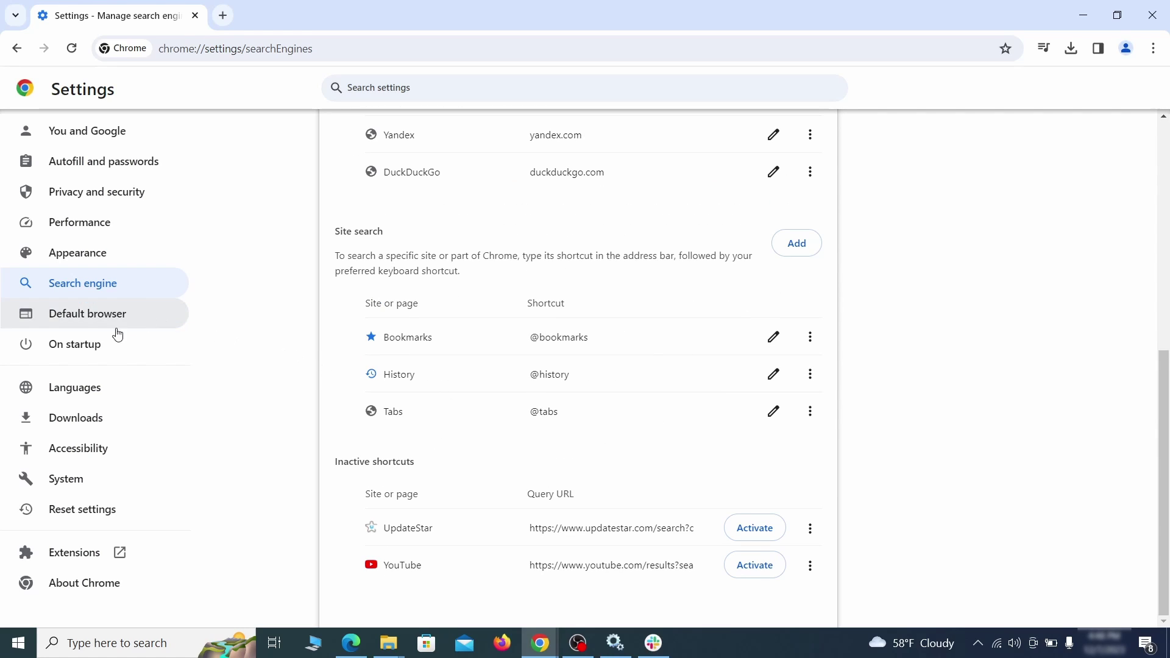
click(90, 346)
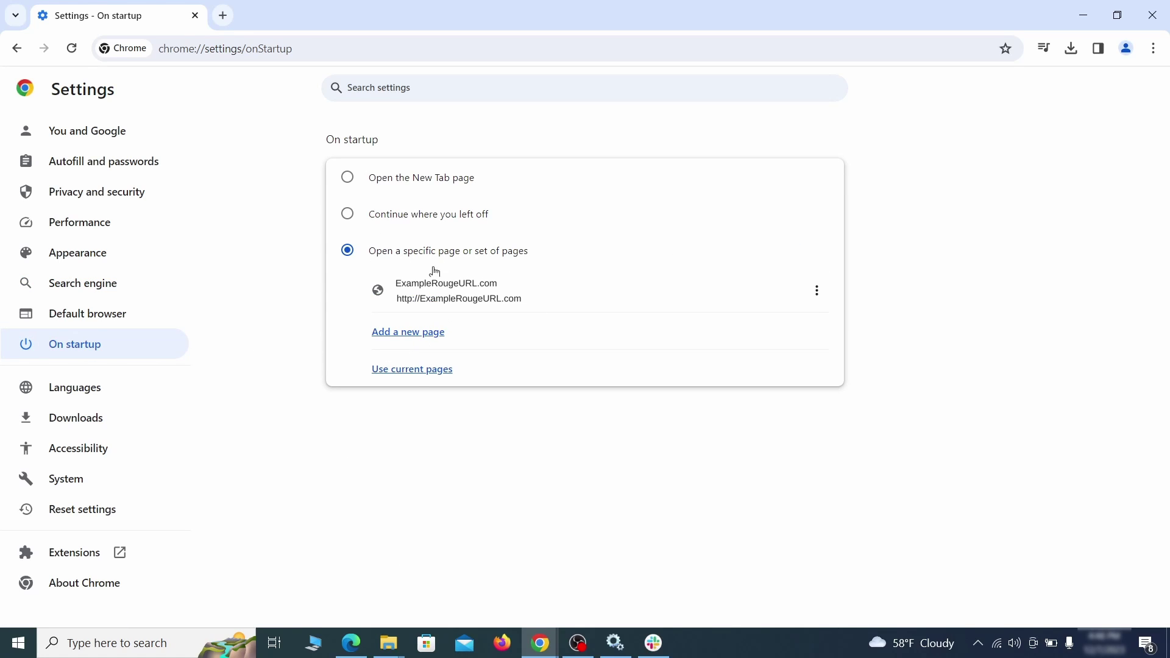
click(817, 291)
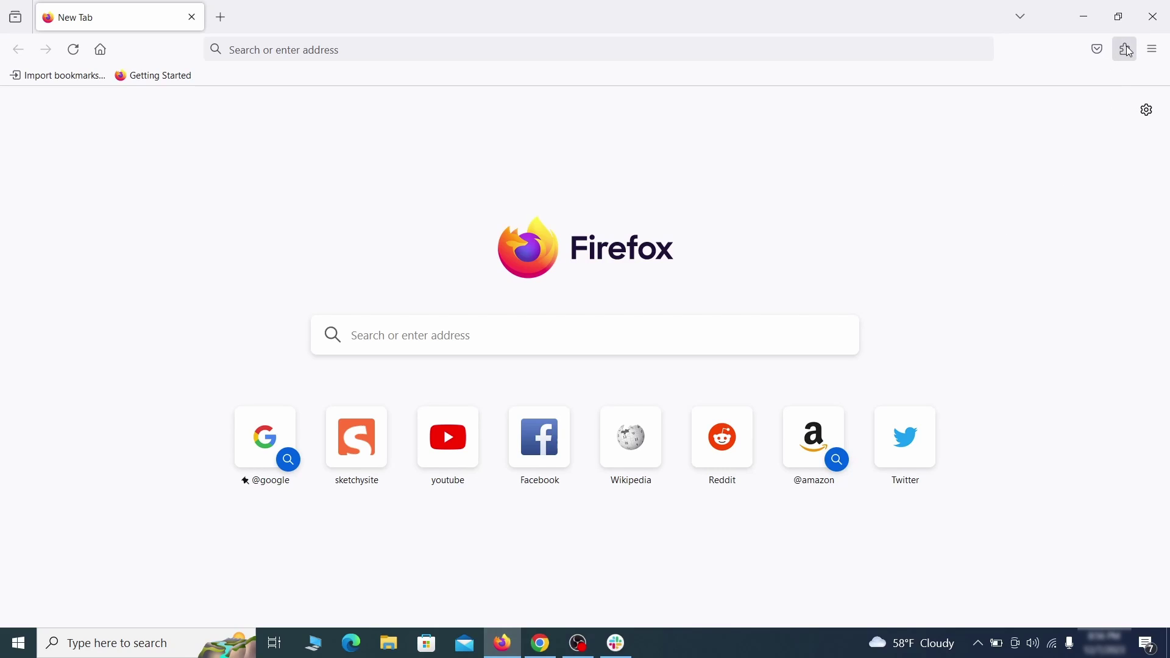
Step: Disable and remove the Contenu+ extension in Firefox's Add-ons Manager
click(1125, 50)
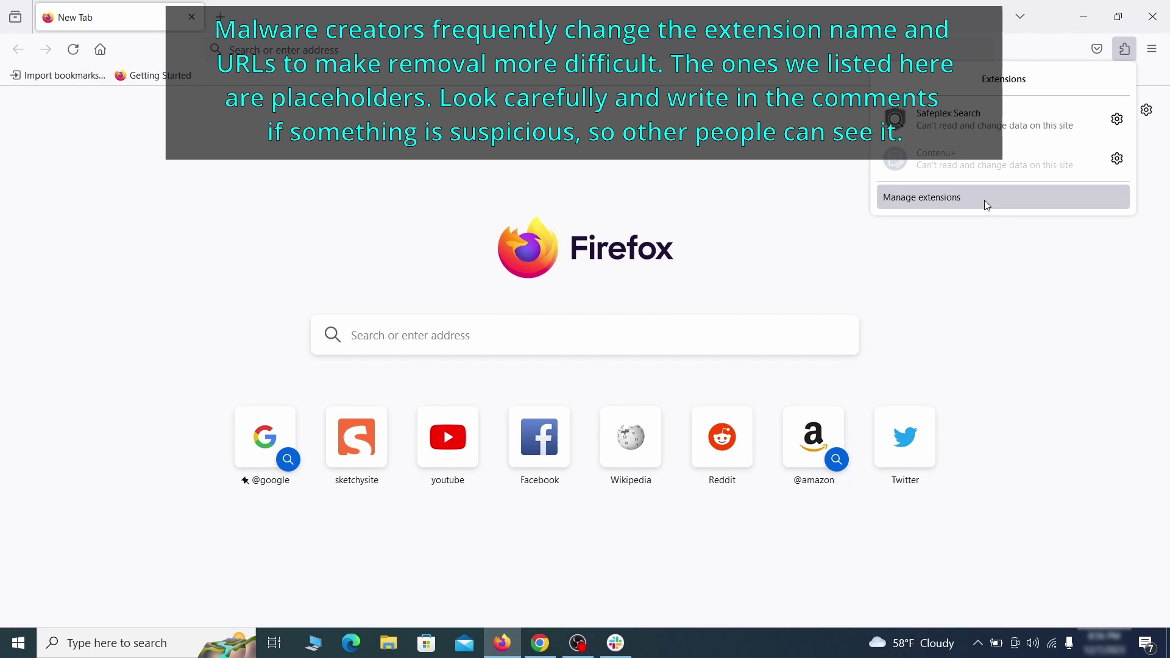
click(984, 200)
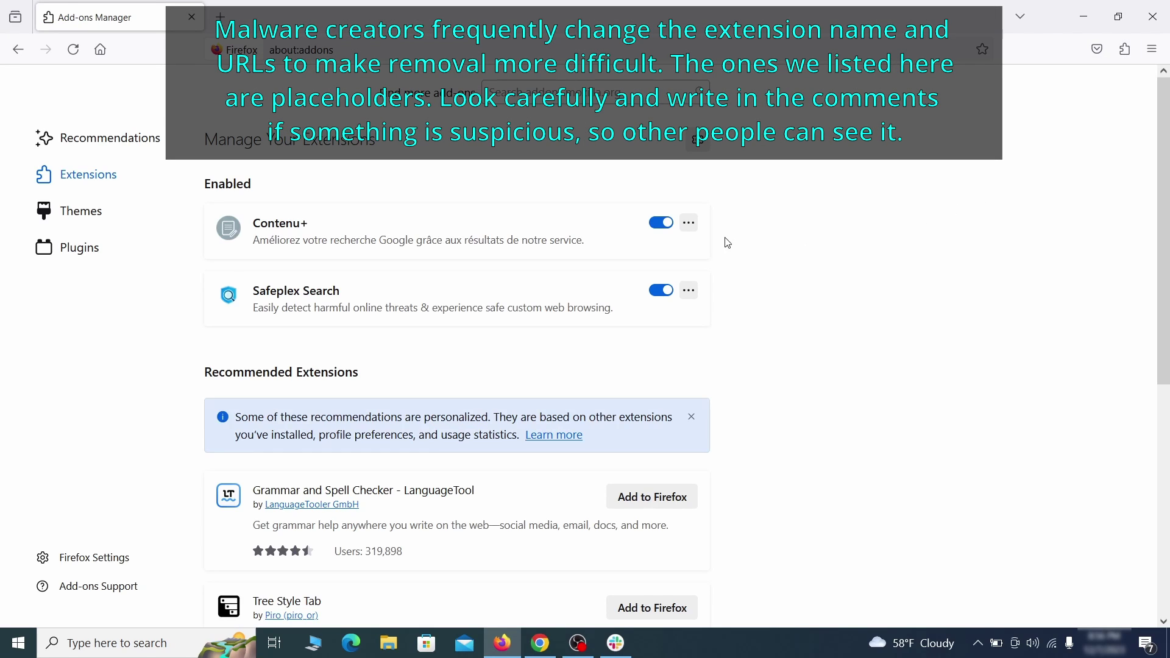
click(662, 223)
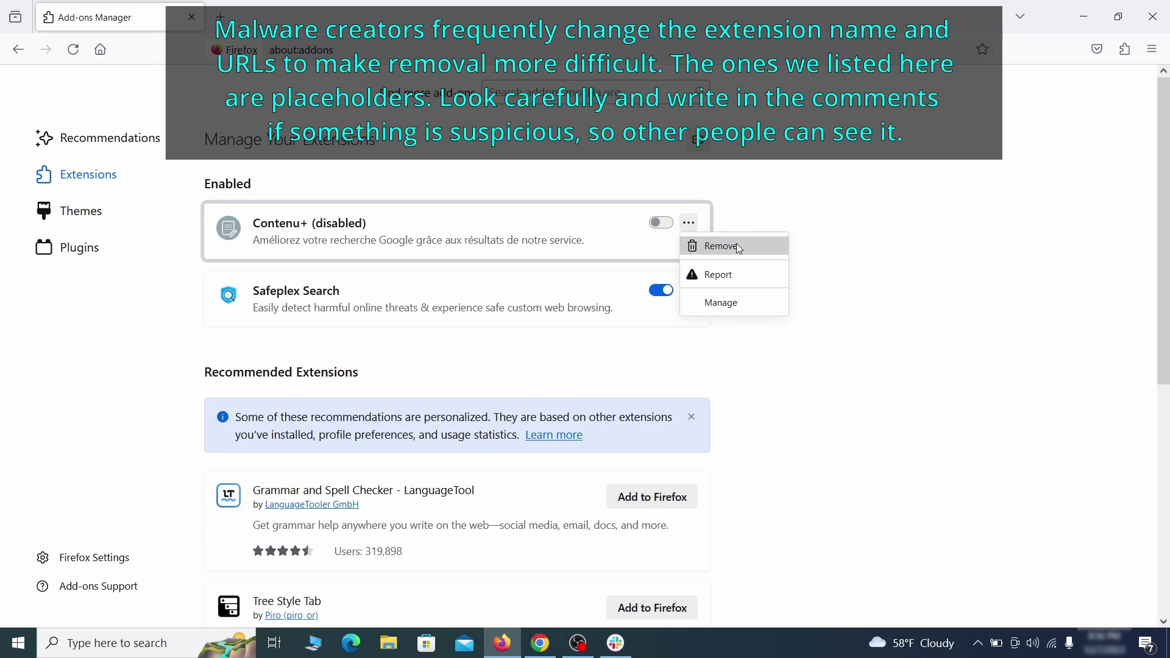
click(737, 247)
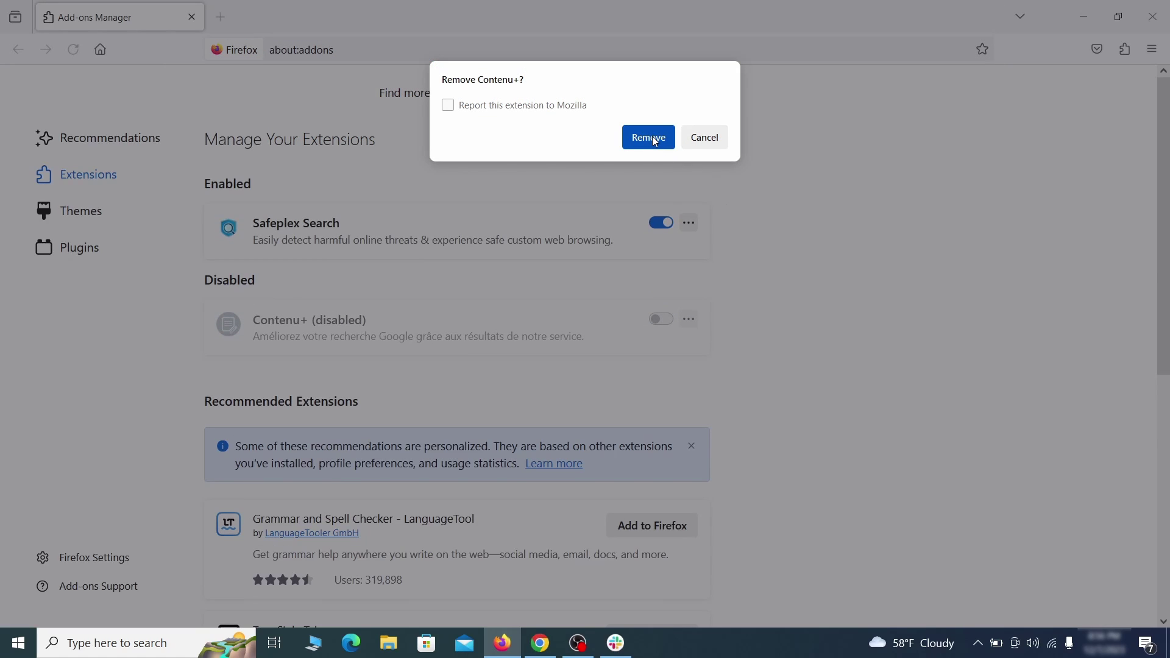
click(648, 137)
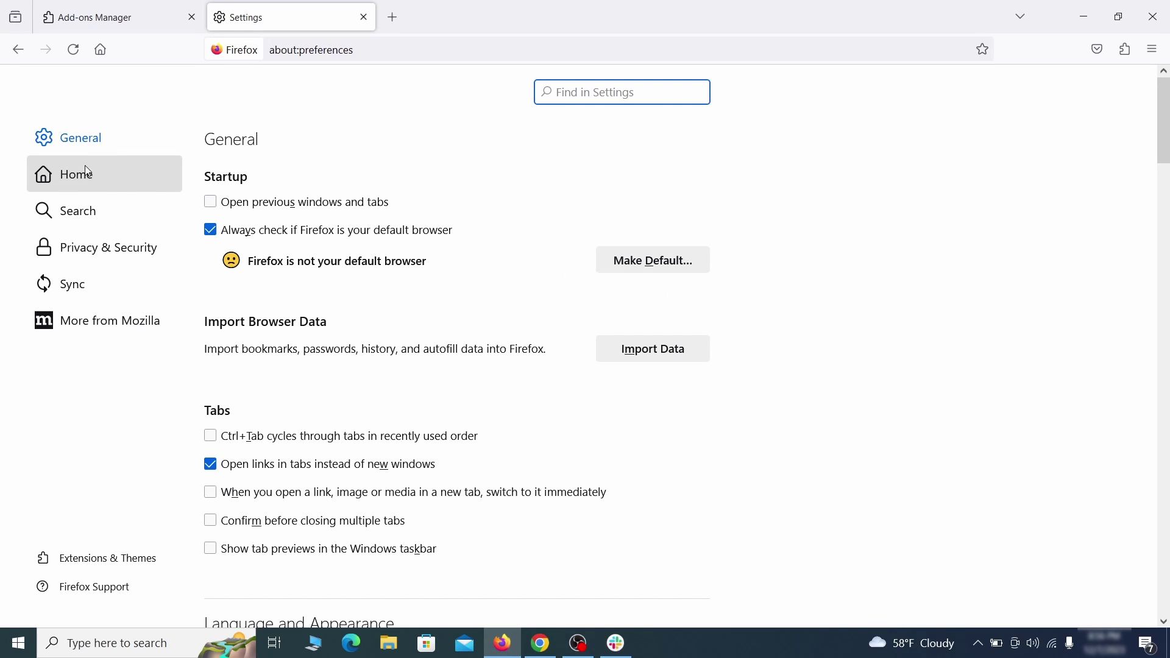
Step: Delete the rogue homepage address in Firefox's Home settings
click(84, 172)
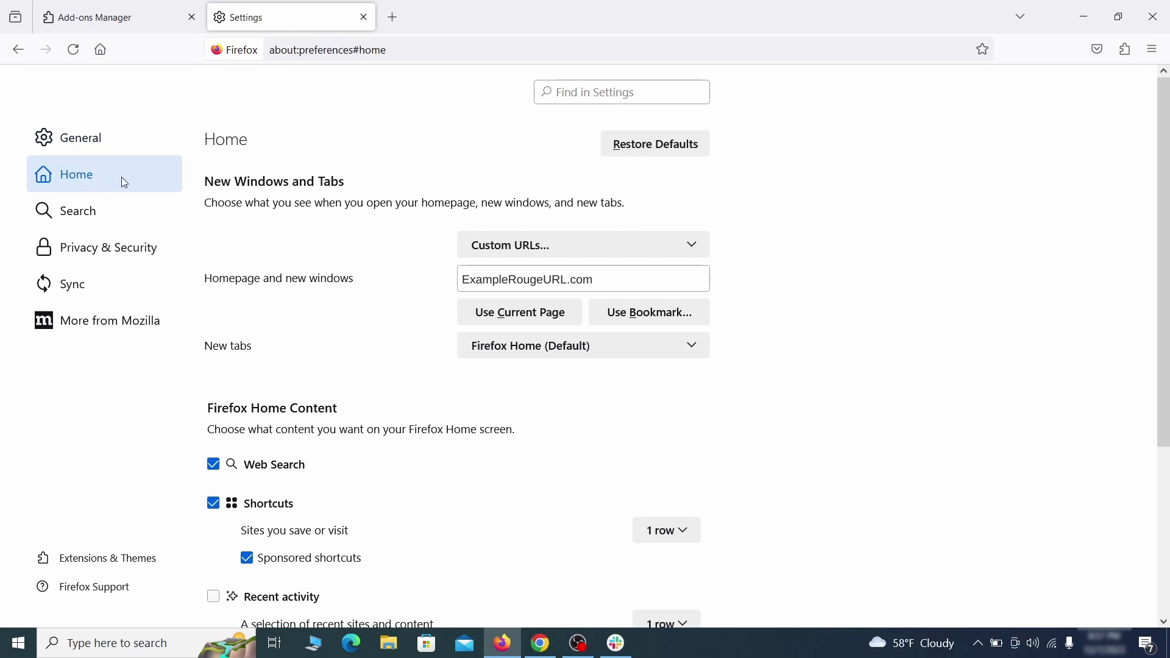
double_click(593, 280)
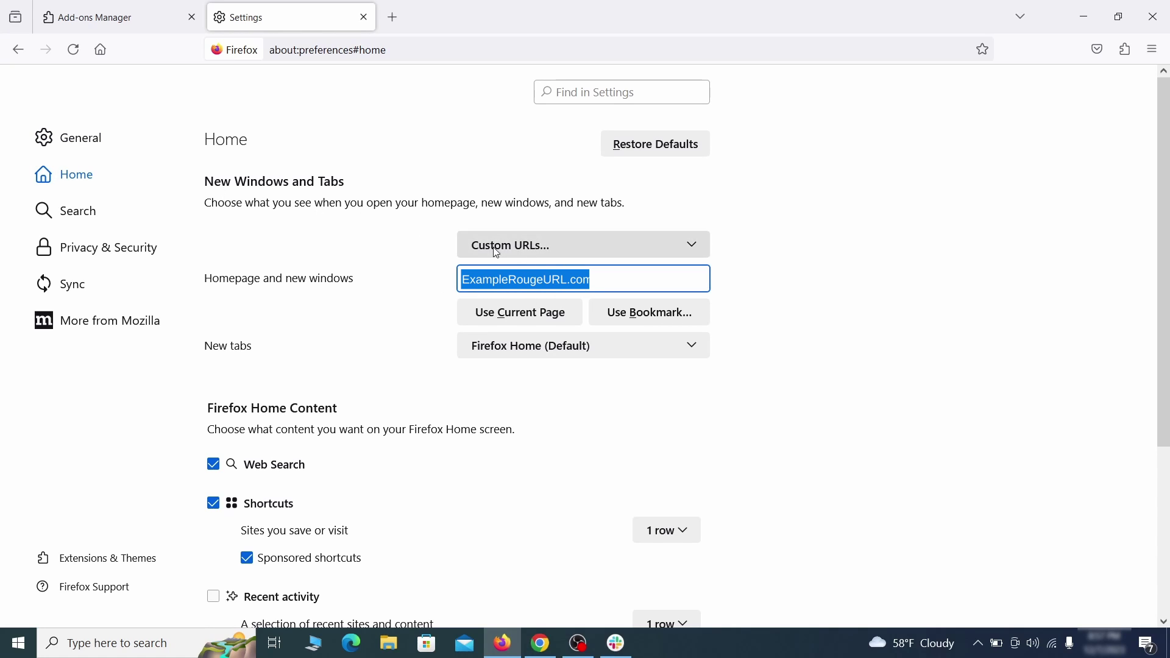
key(Delete)
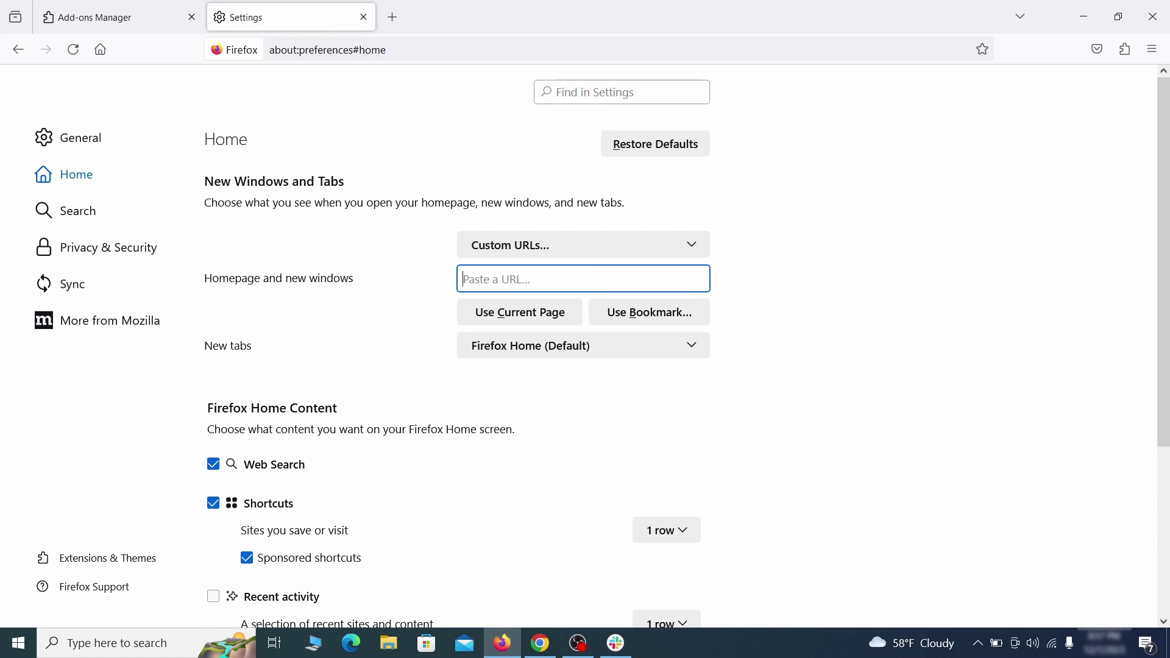
Step: Set Google as the default search engine and remove the 'web search by Yahoo' shortcut
click(78, 210)
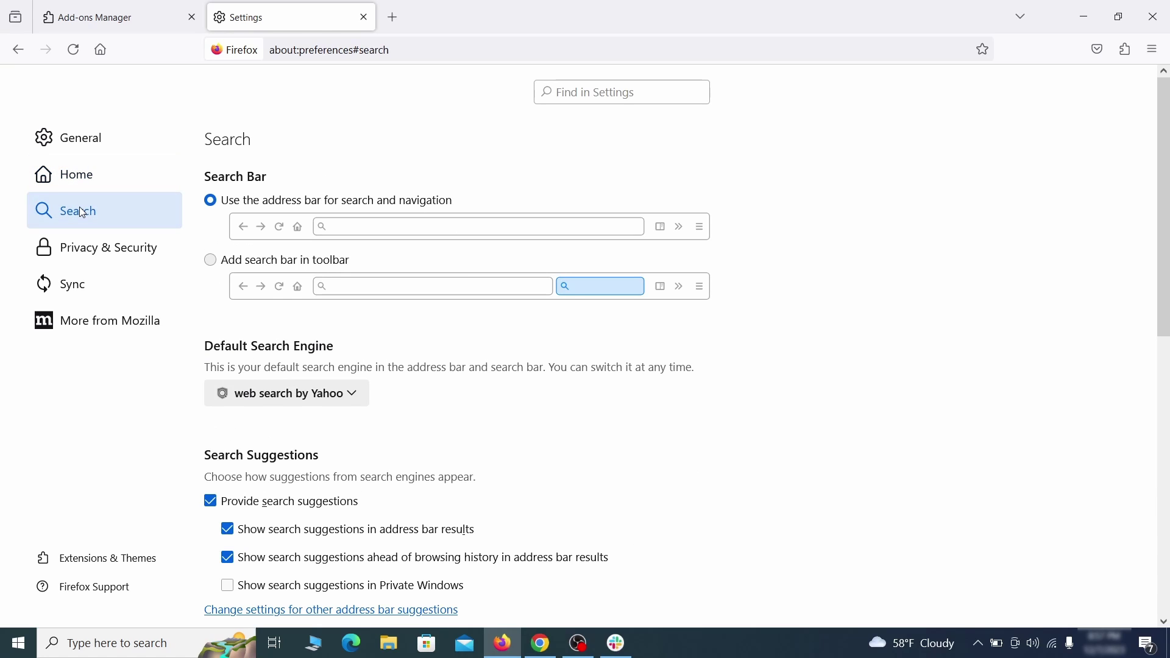
scroll(421, 329, down, 1)
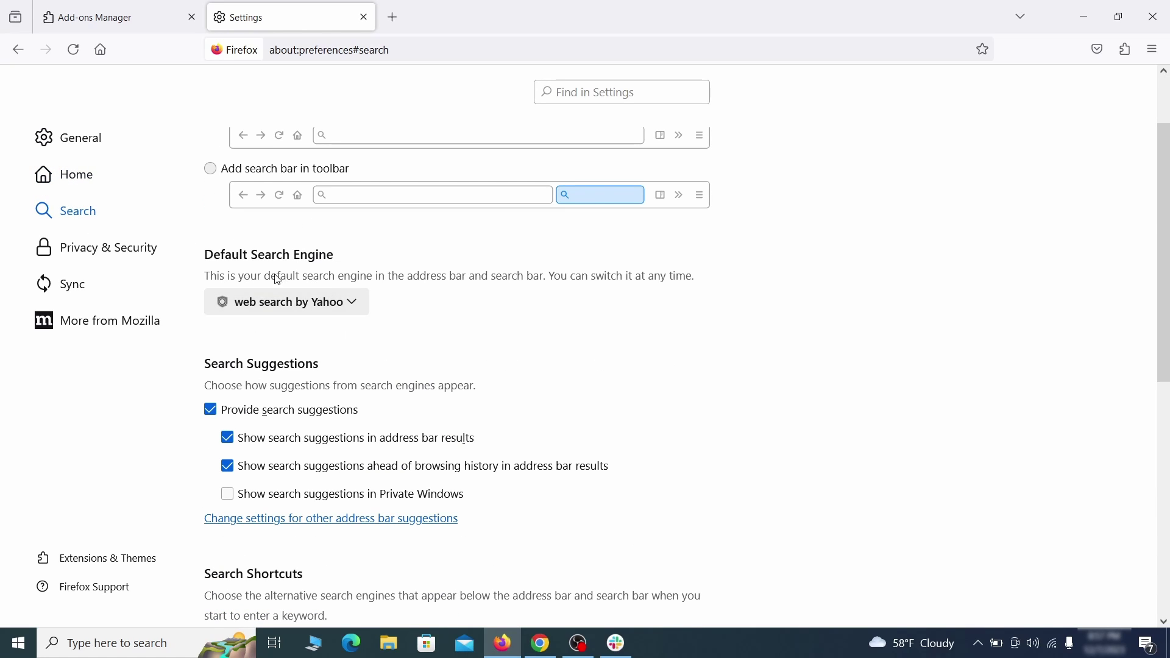
click(345, 305)
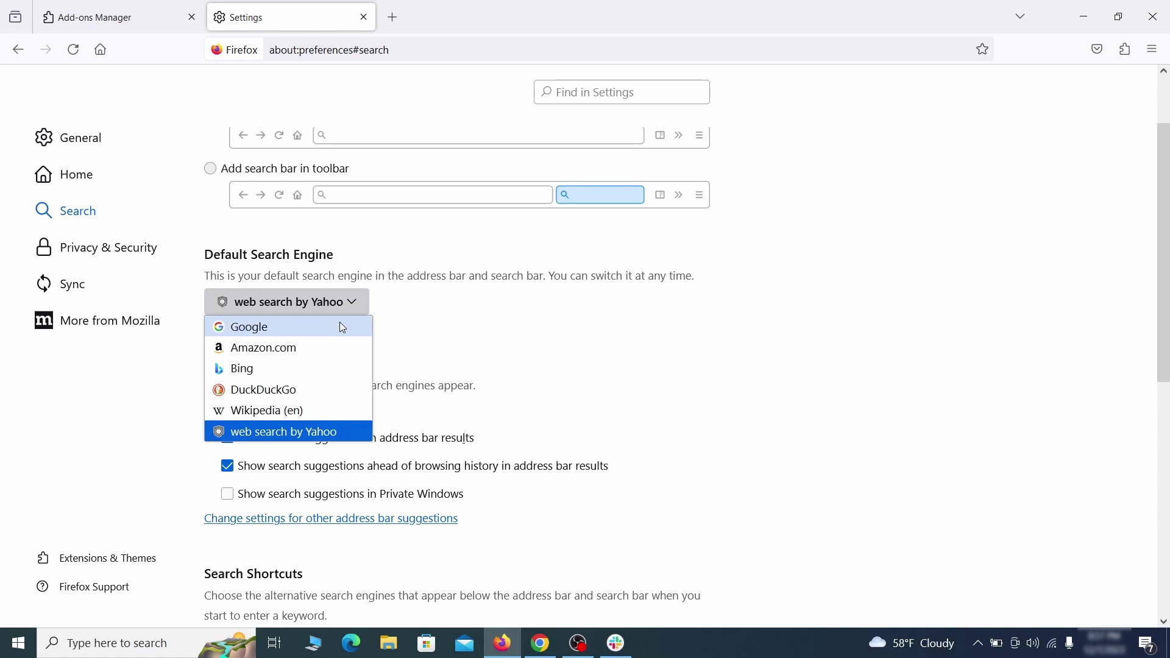
click(339, 325)
scroll(560, 346, down, 3)
scroll(628, 315, down, 2)
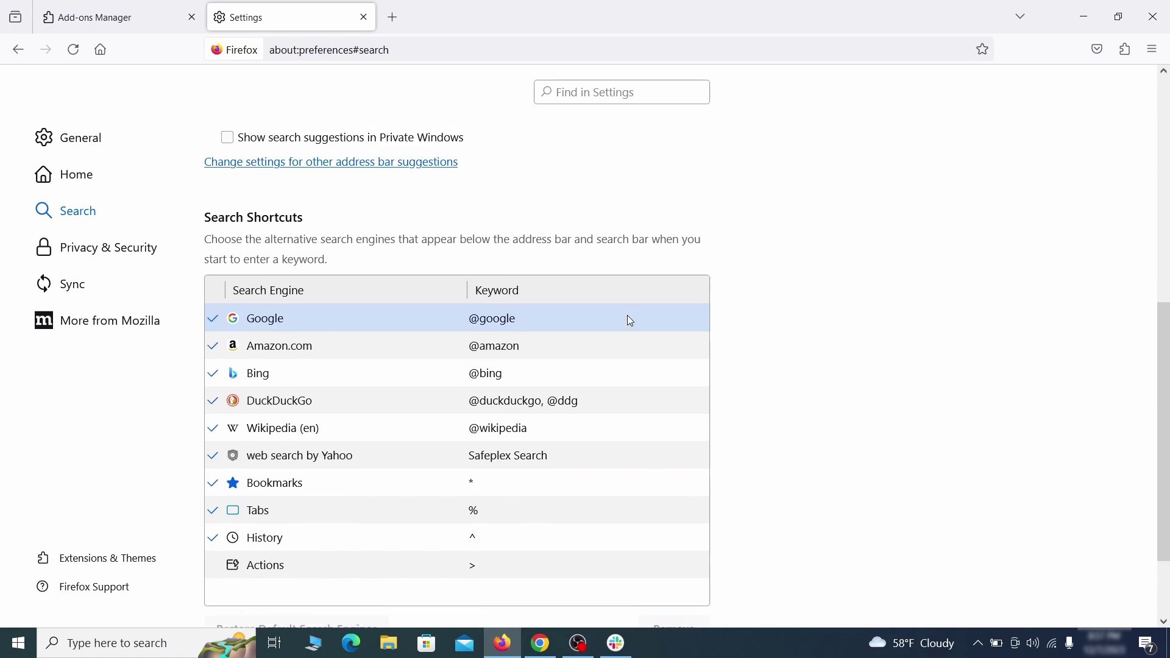
scroll(637, 304, down, 2)
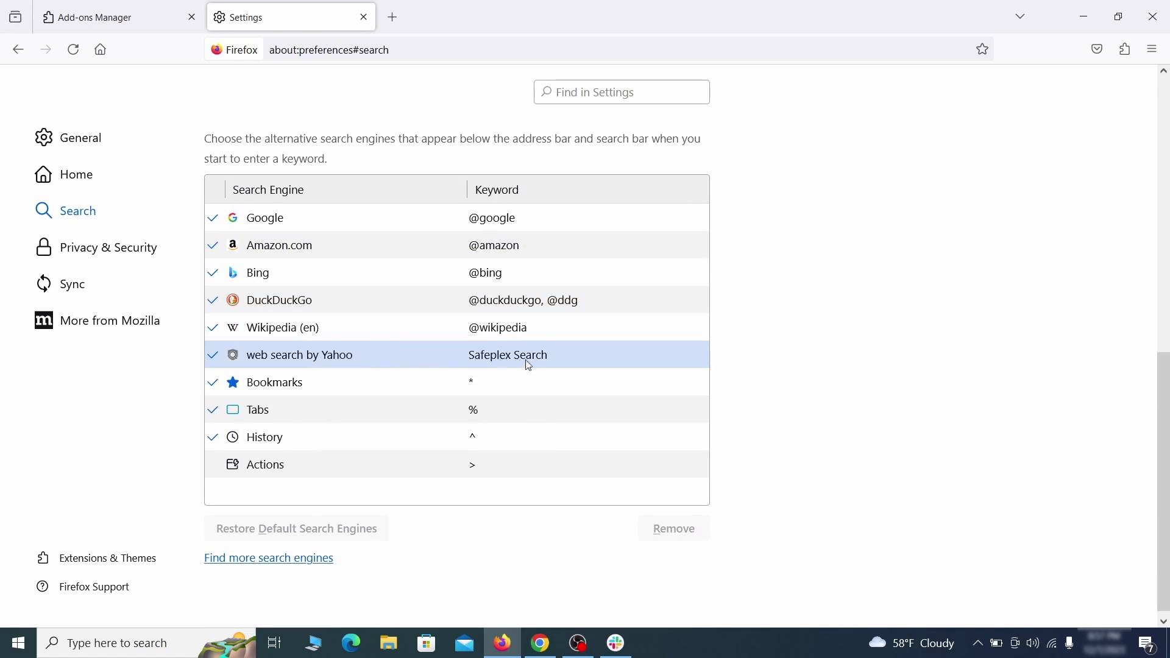
click(579, 358)
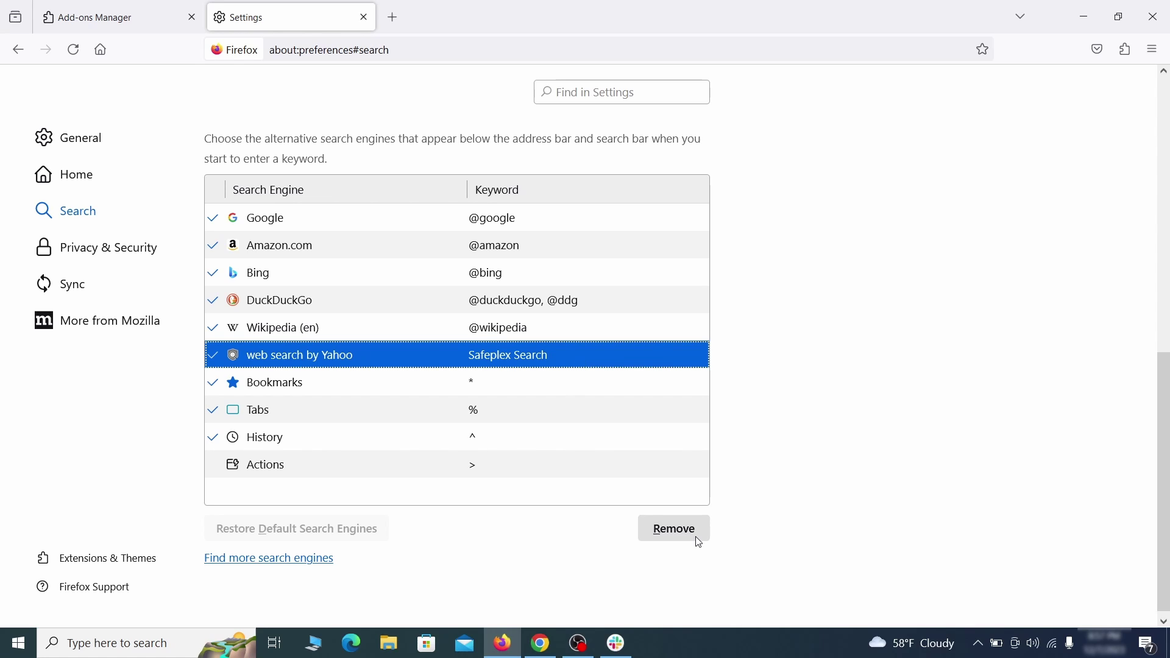
click(674, 529)
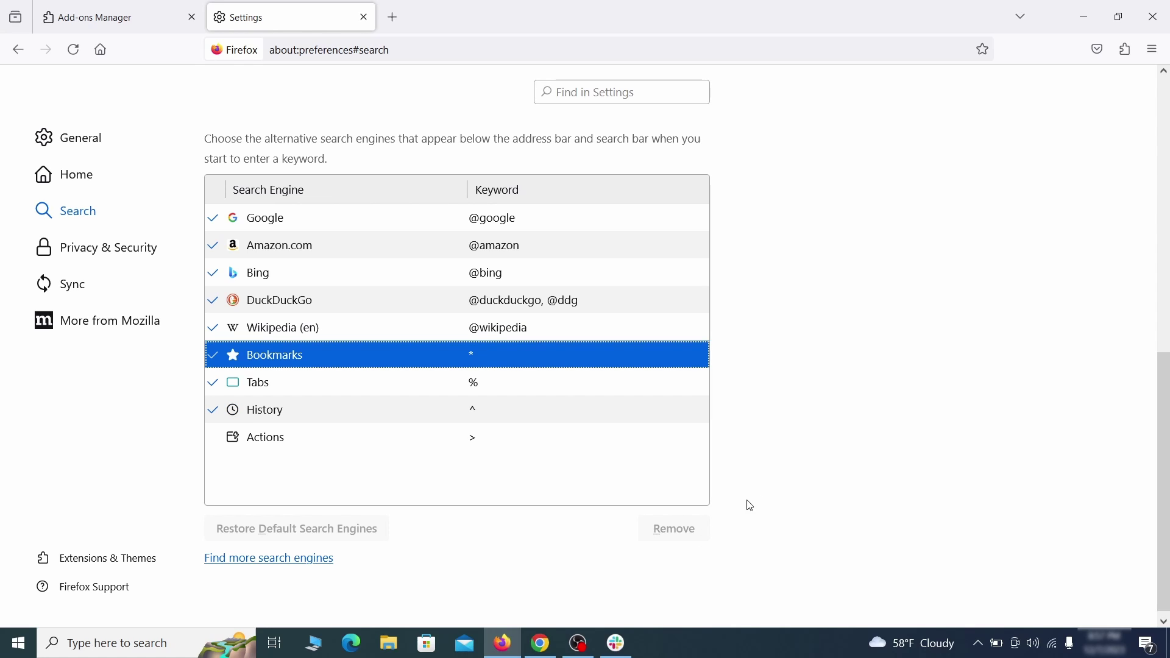
scroll(555, 381, up, 2)
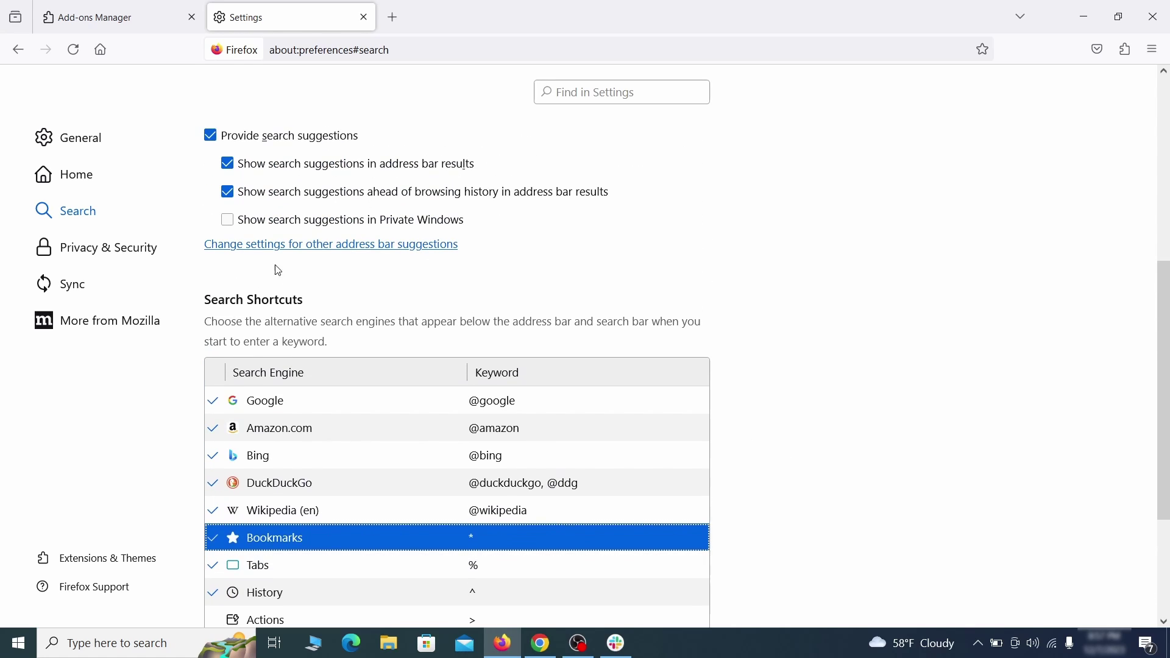
Step: Clear all Firefox cookies, site data and cached content, then review notification permissions
click(108, 247)
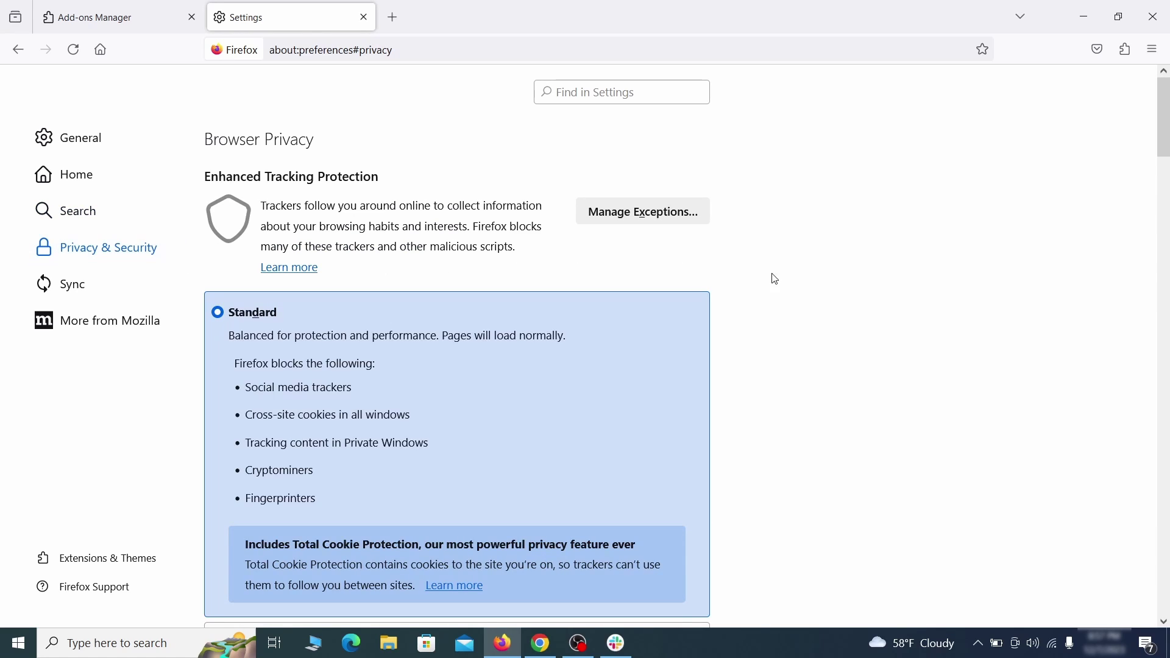
scroll(775, 279, down, 5)
click(653, 388)
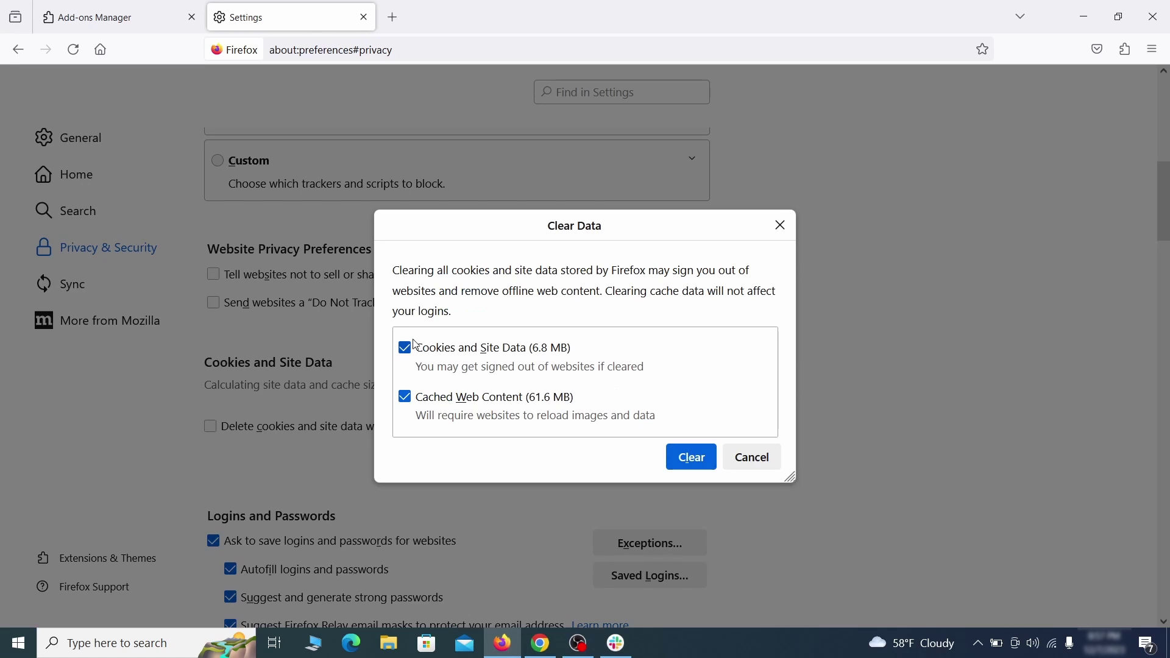
click(697, 458)
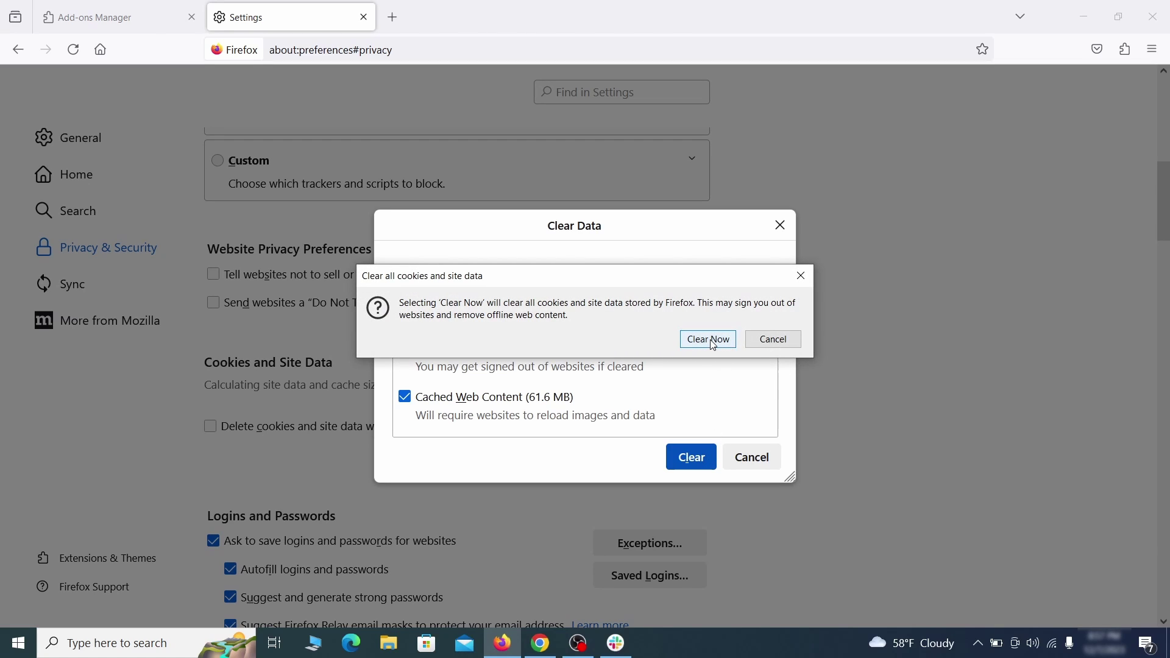
click(709, 340)
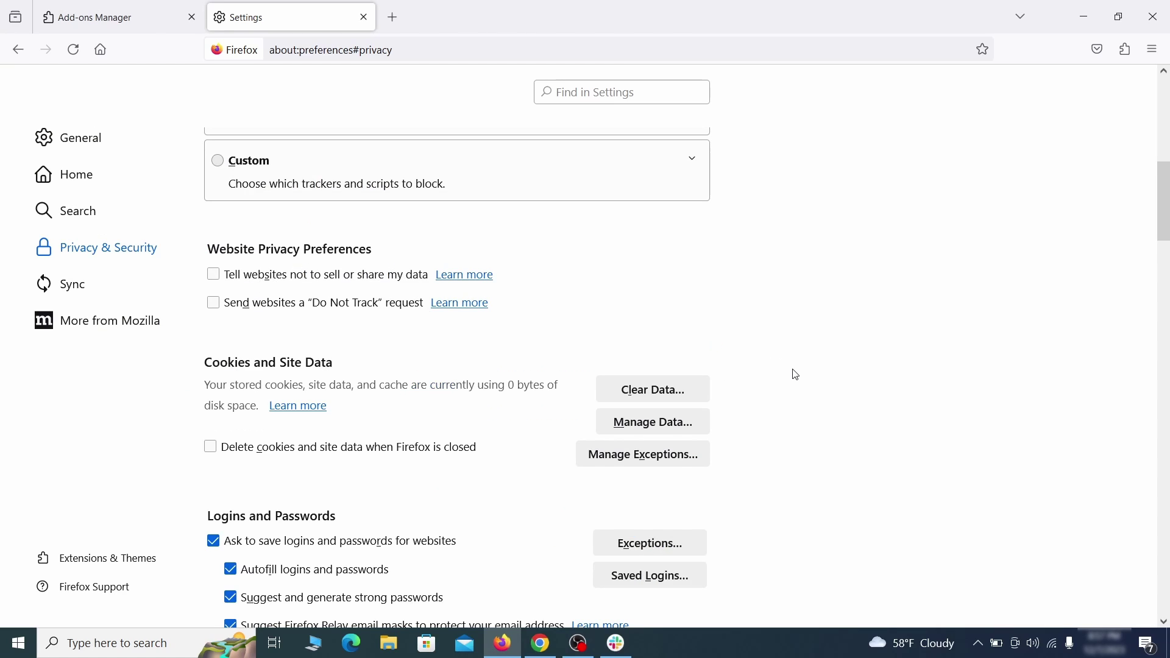
scroll(793, 374, down, 5)
scroll(794, 374, down, 4)
scroll(793, 374, down, 3)
scroll(794, 374, down, 3)
scroll(794, 374, down, 2)
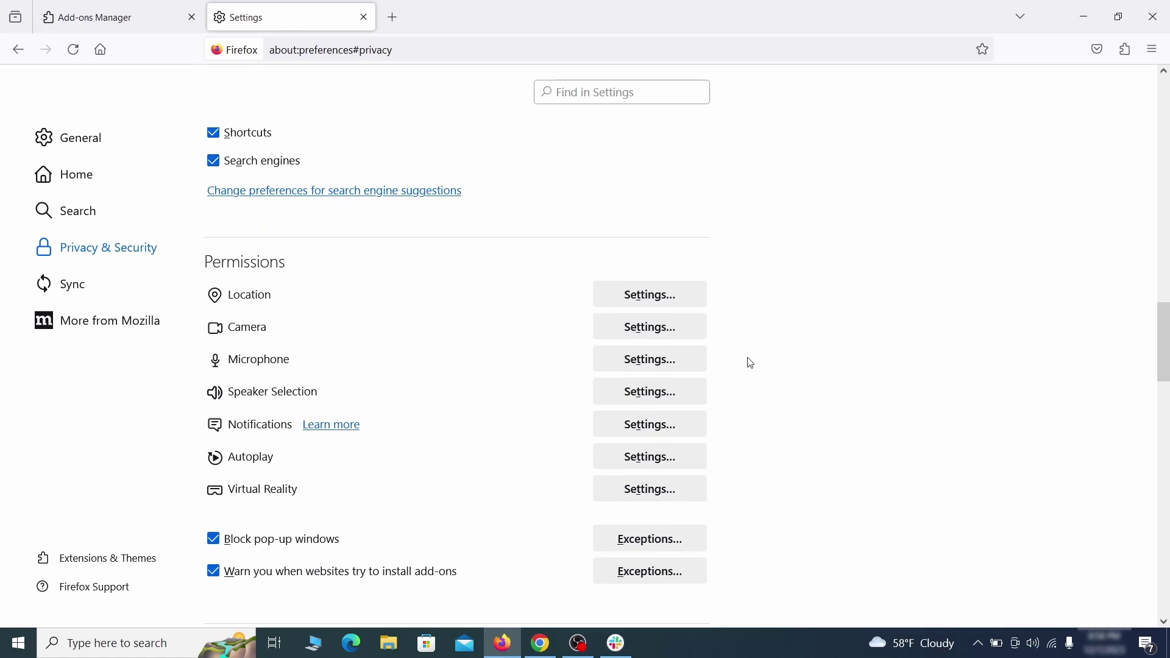
click(678, 432)
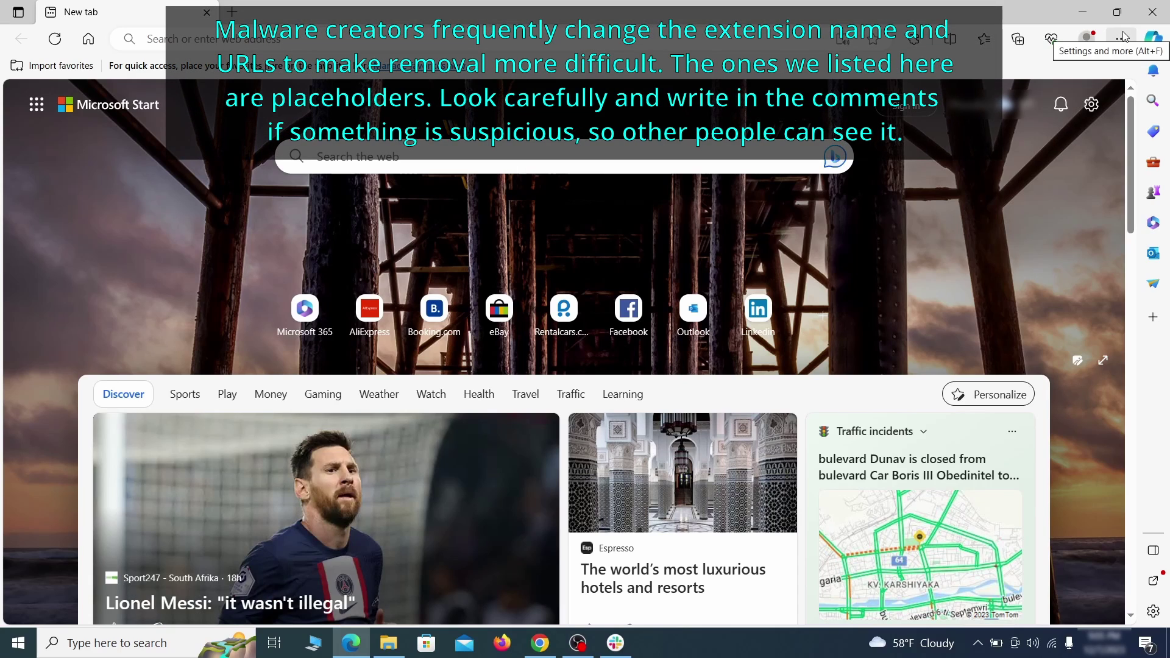
Step: On Edge's extensions page, switch off Quidco Cashback Reminder and remove it
click(1122, 38)
click(1005, 269)
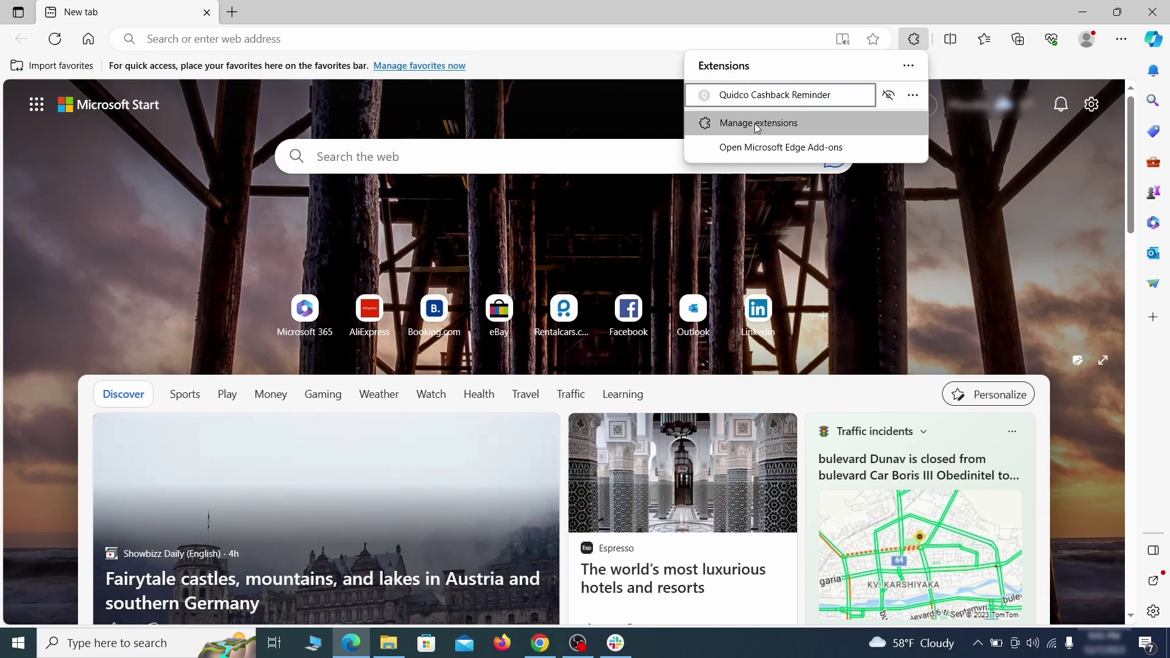
click(757, 124)
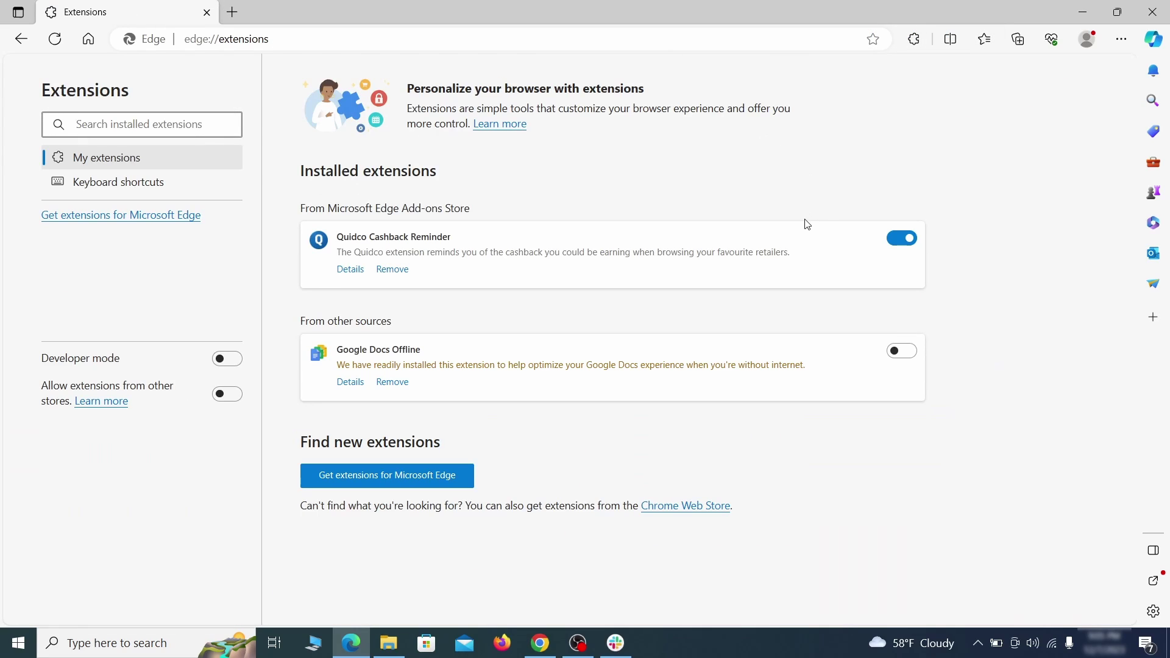
click(903, 240)
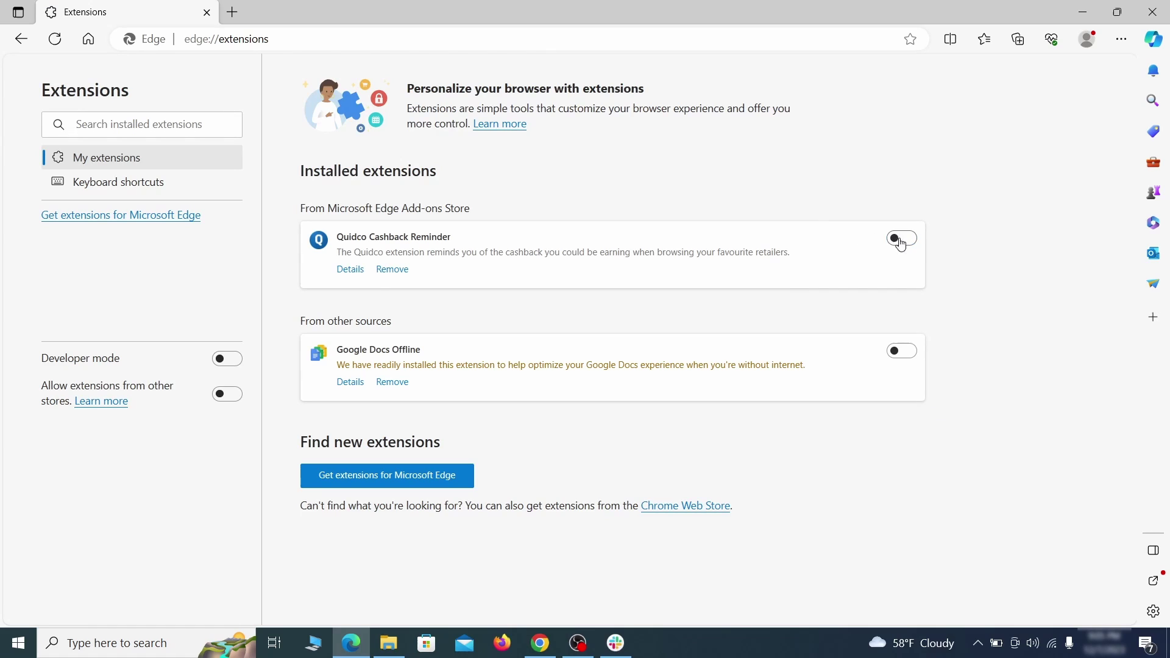
click(391, 268)
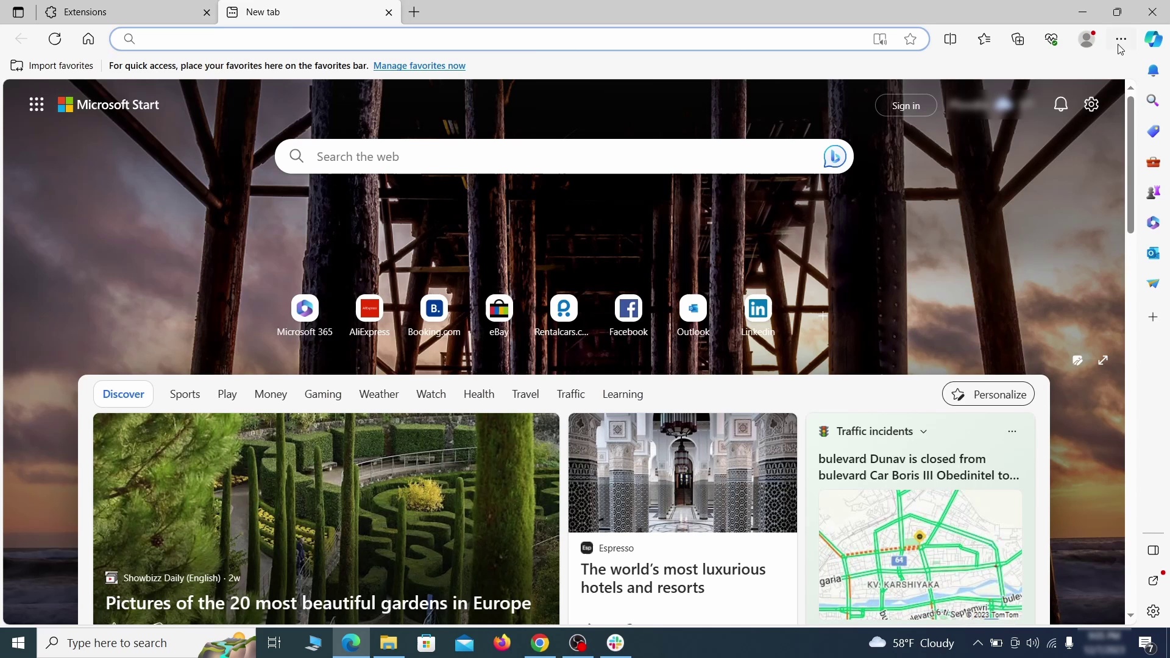
Step: Clear Edge's cookies, cached files and other browsing data under Privacy, search, and services
click(1121, 38)
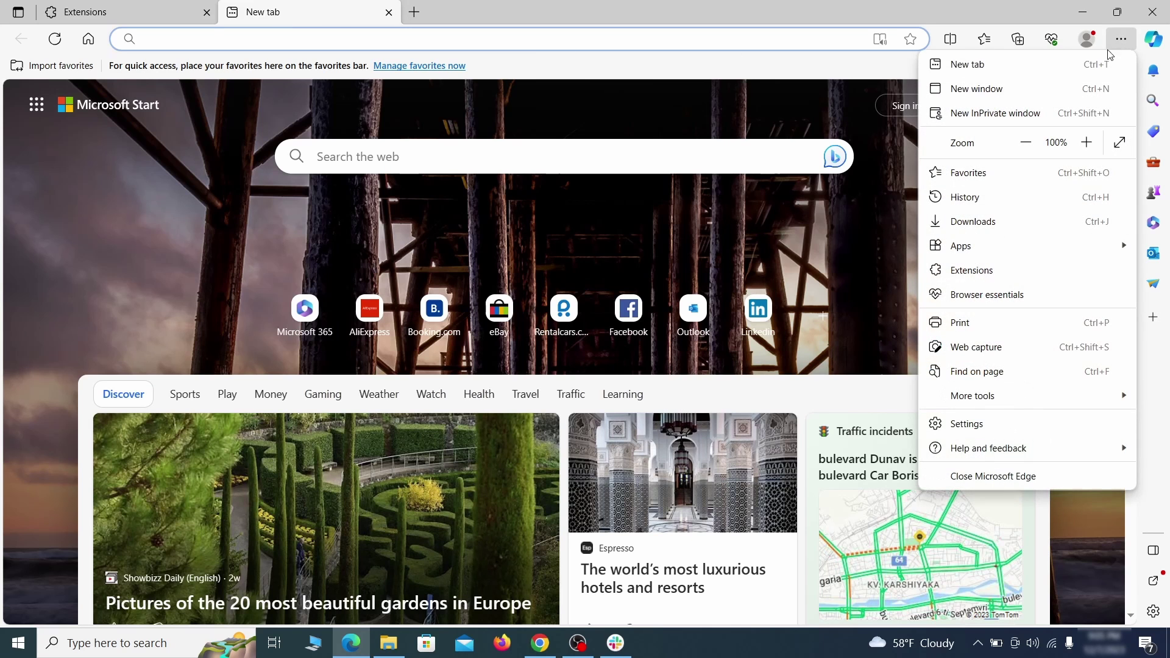
click(966, 424)
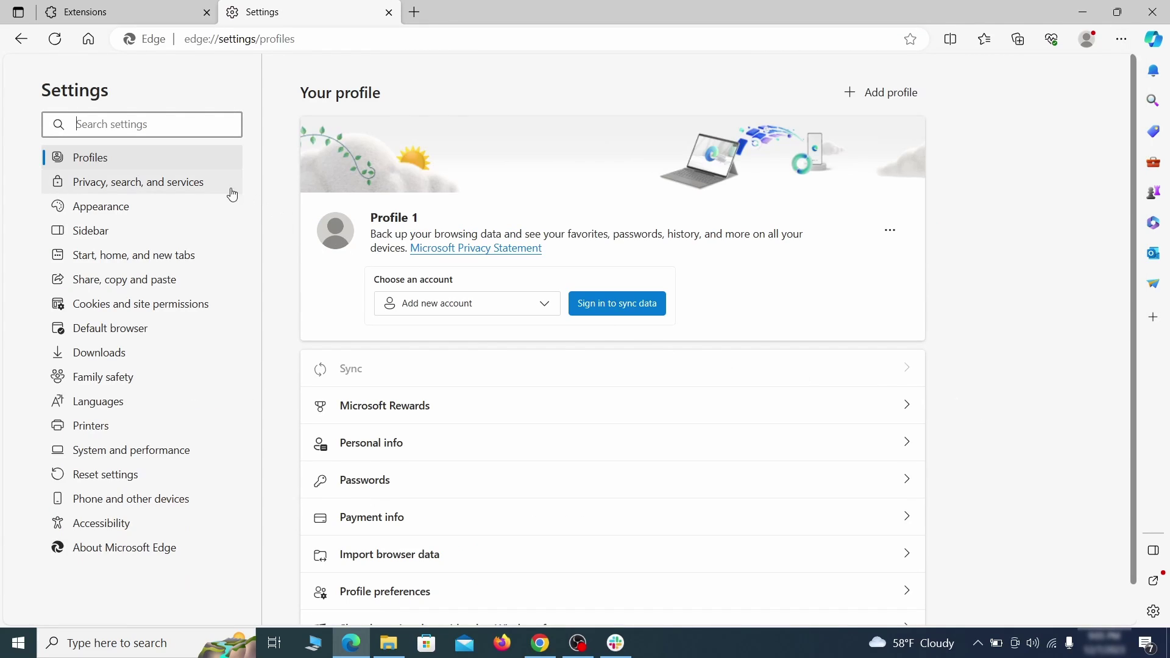
click(197, 182)
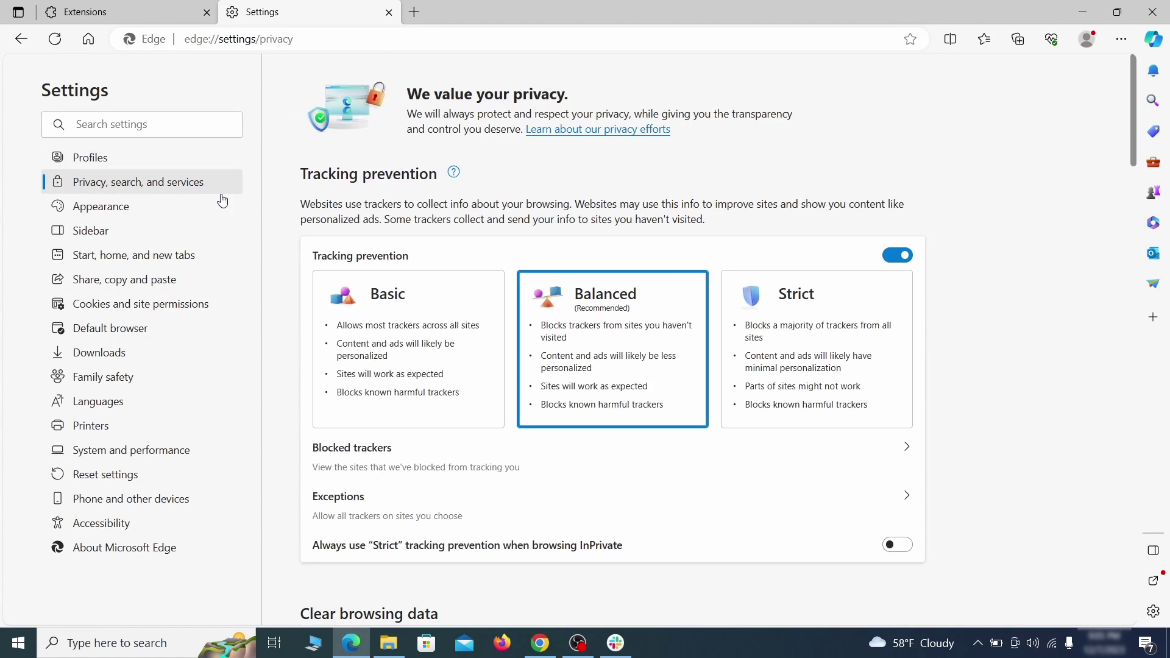
scroll(636, 371, down, 3)
scroll(636, 370, down, 3)
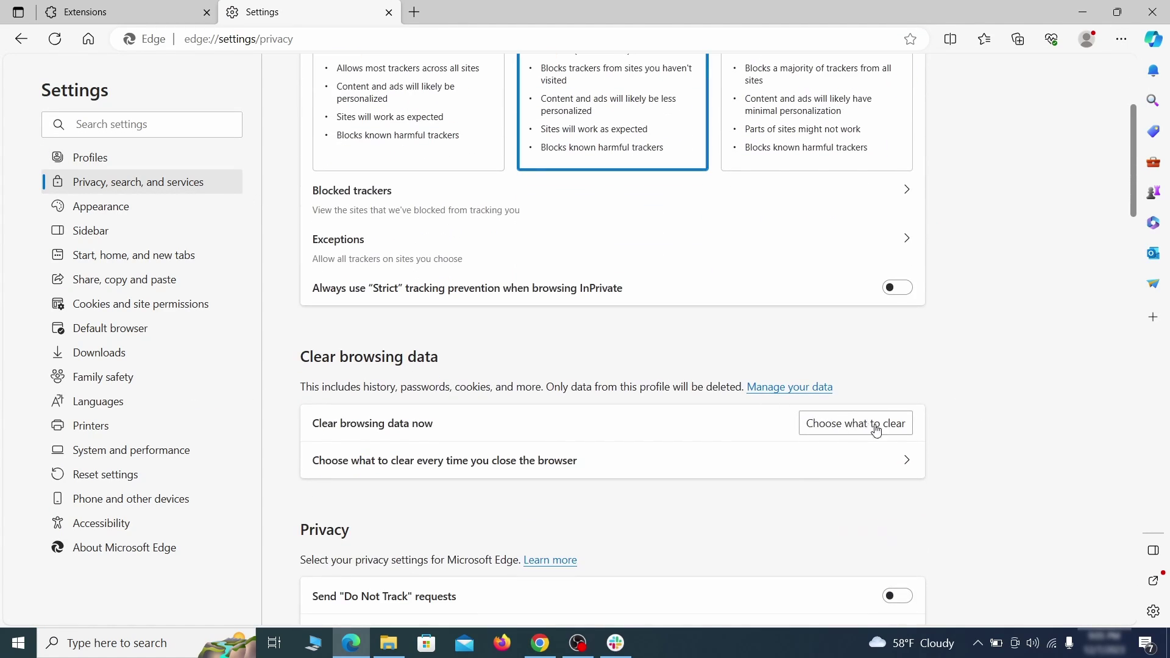
click(856, 424)
scroll(483, 347, down, 3)
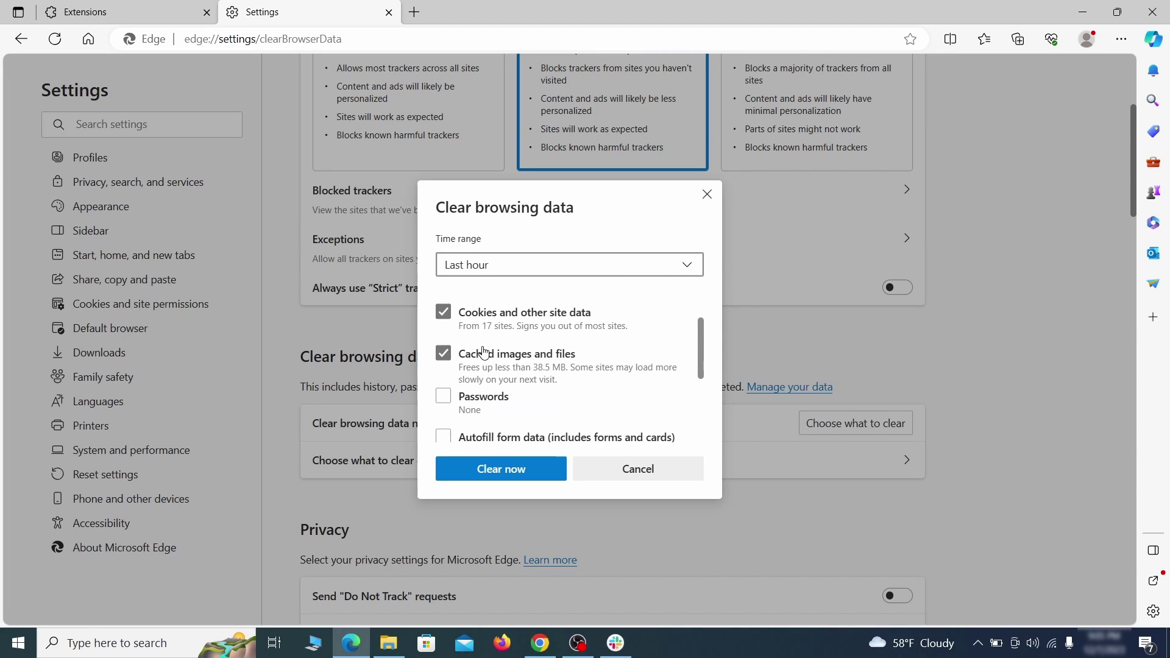
scroll(483, 365, down, 3)
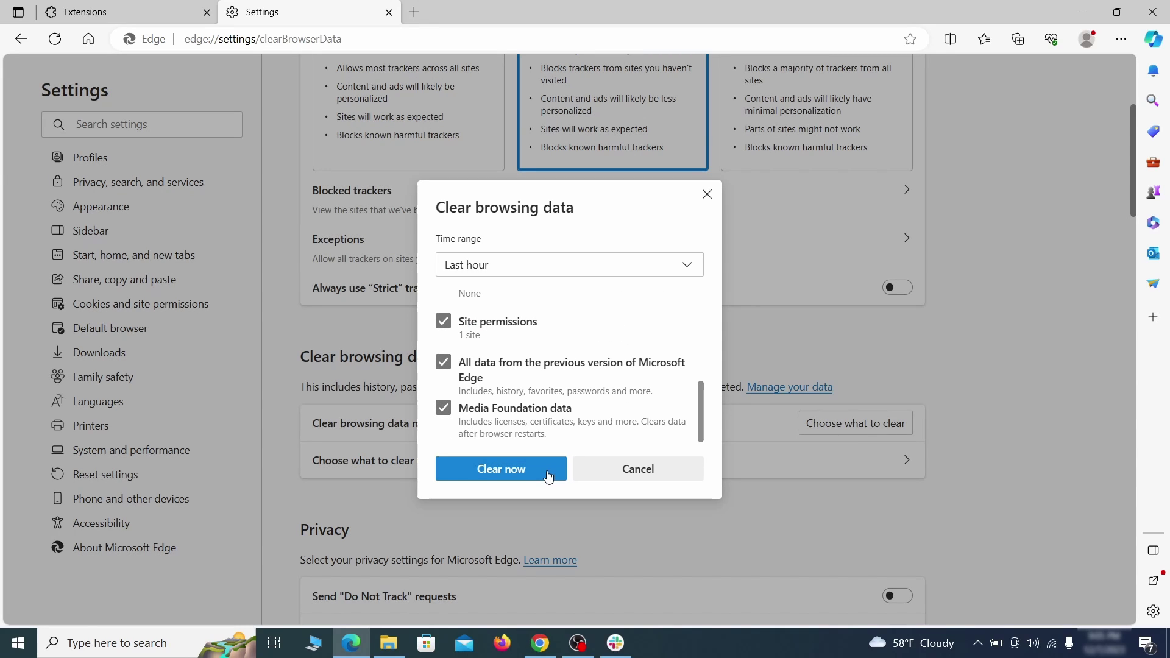
key(Return)
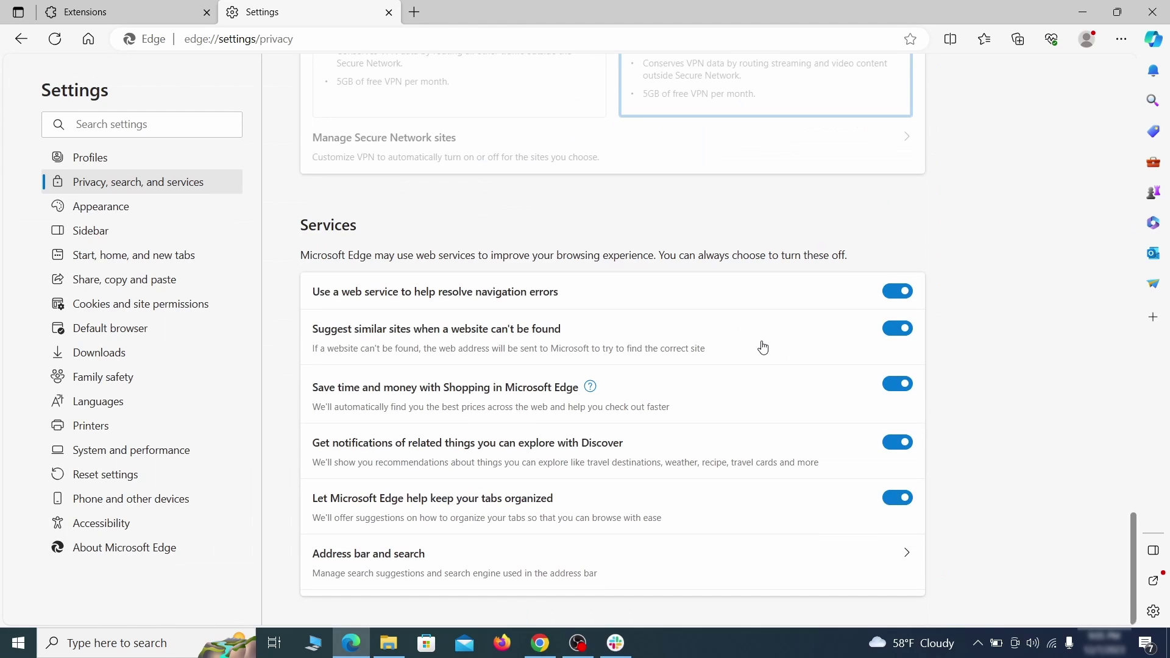
Step: Choose Google in Address bar and search, and remove ExampleRougeURL.com from managed search engines
click(668, 577)
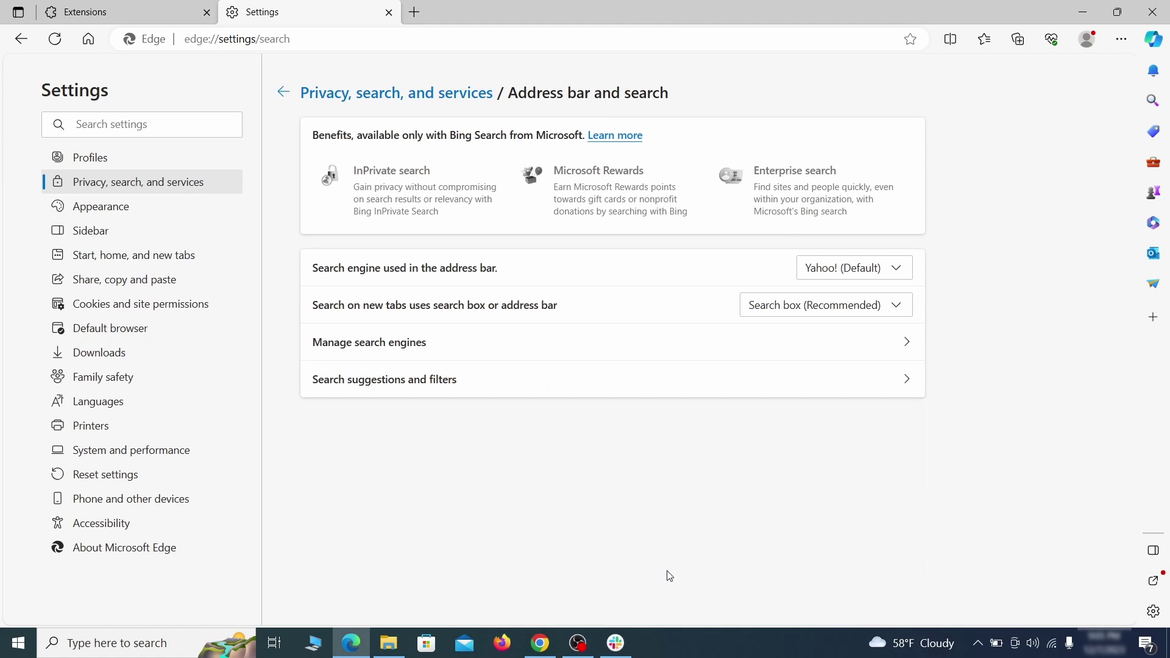
click(901, 270)
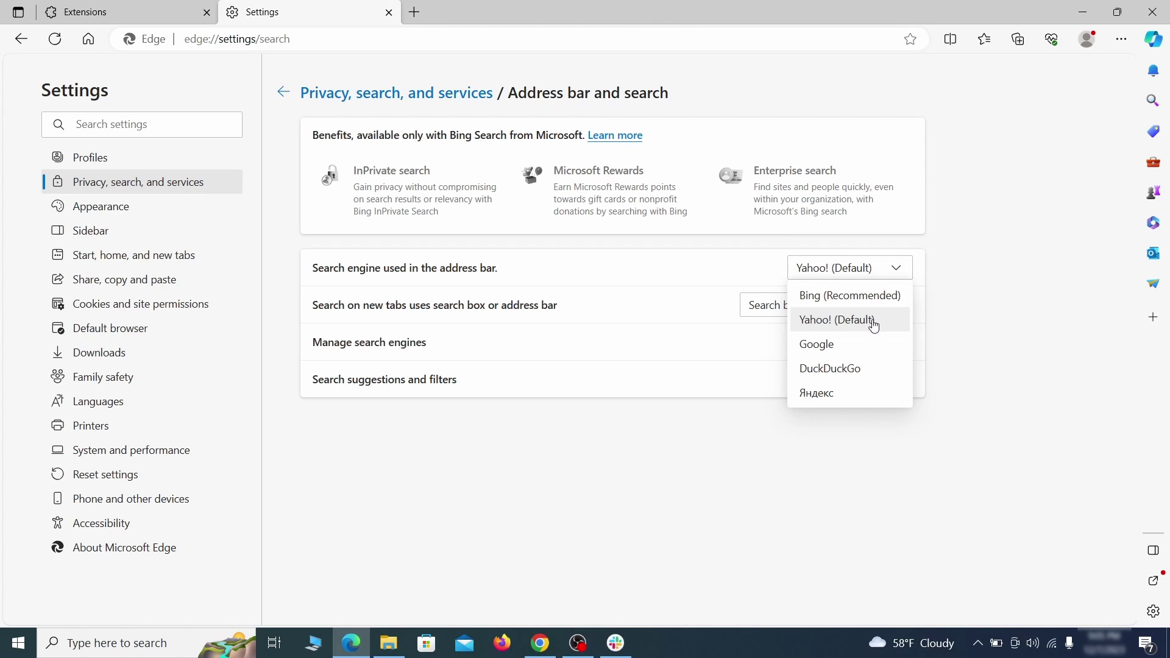
click(817, 345)
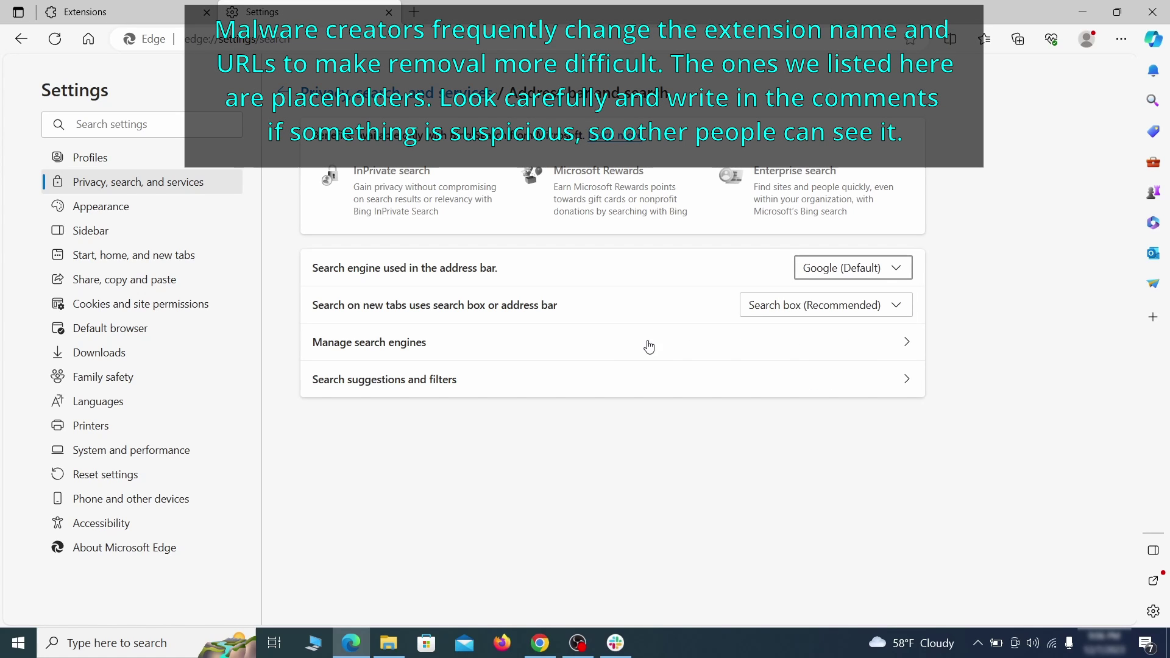
click(450, 347)
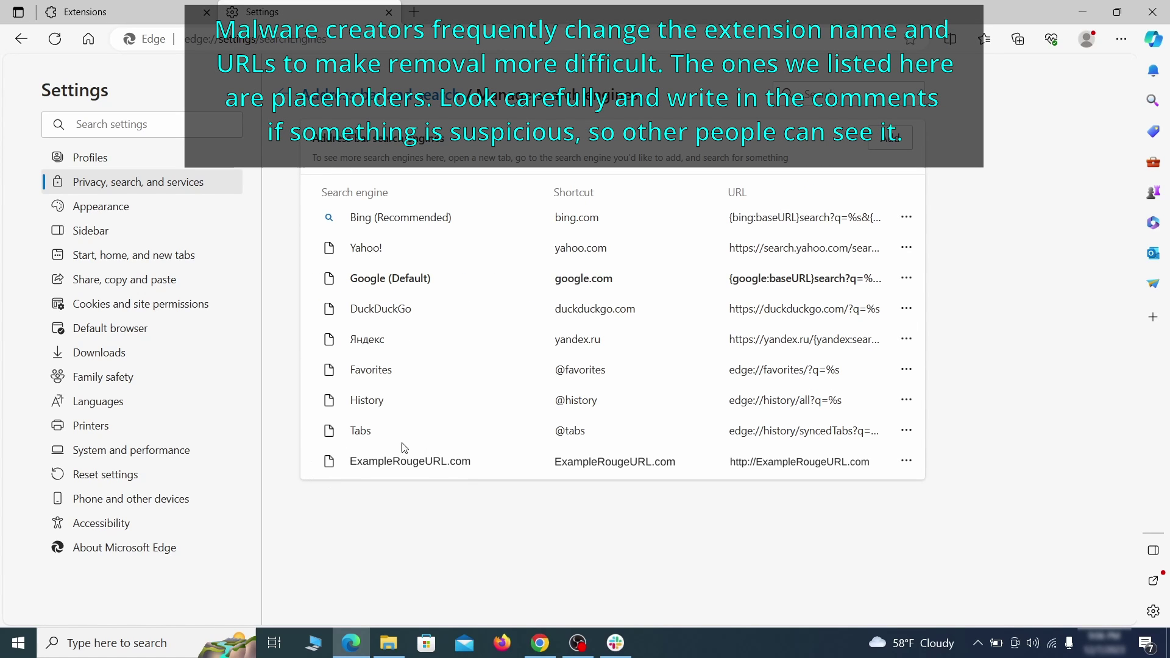
click(906, 461)
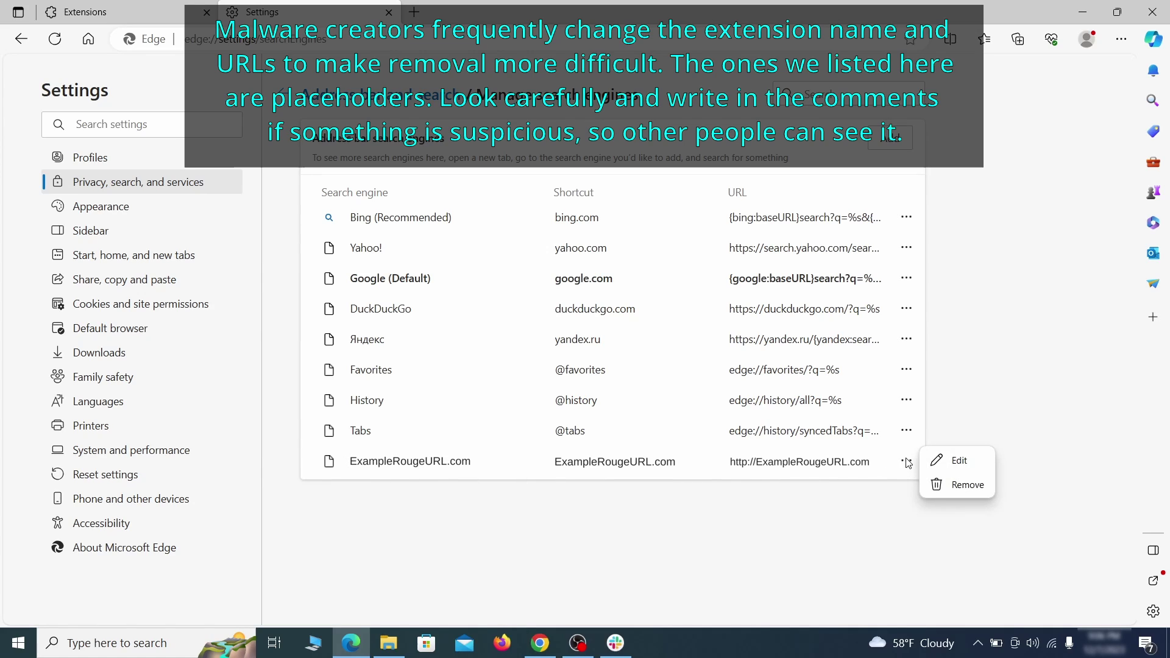
click(968, 484)
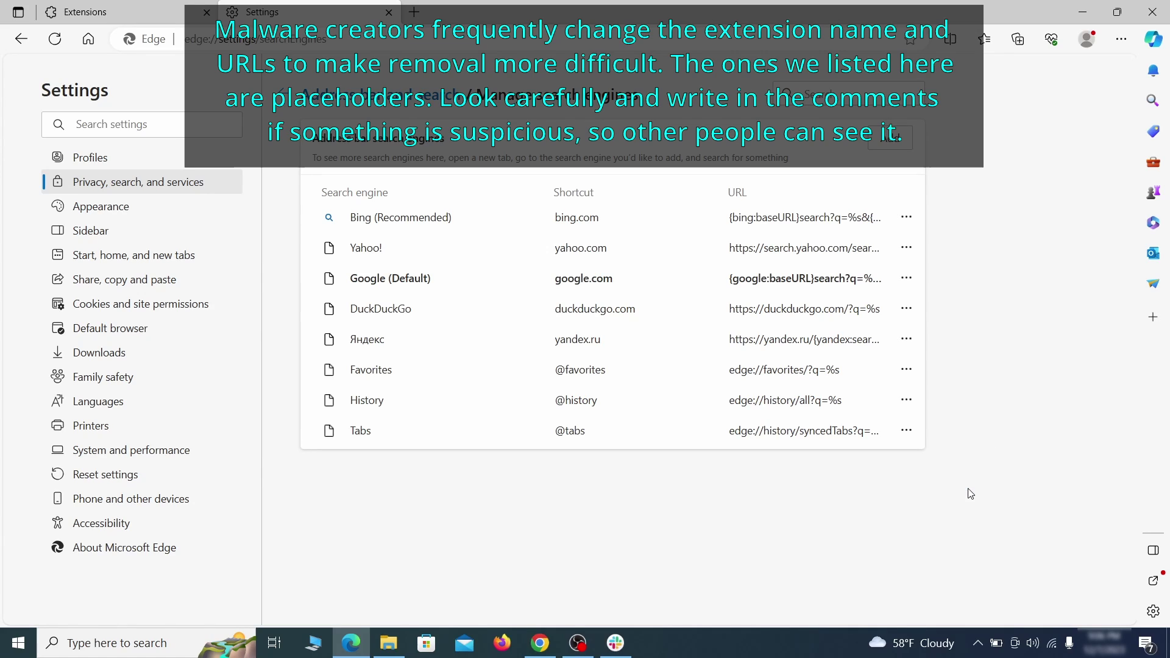
Step: Delete ExampleRougeURL.com from Edge's startup pages under Start, home, and new tabs
click(146, 256)
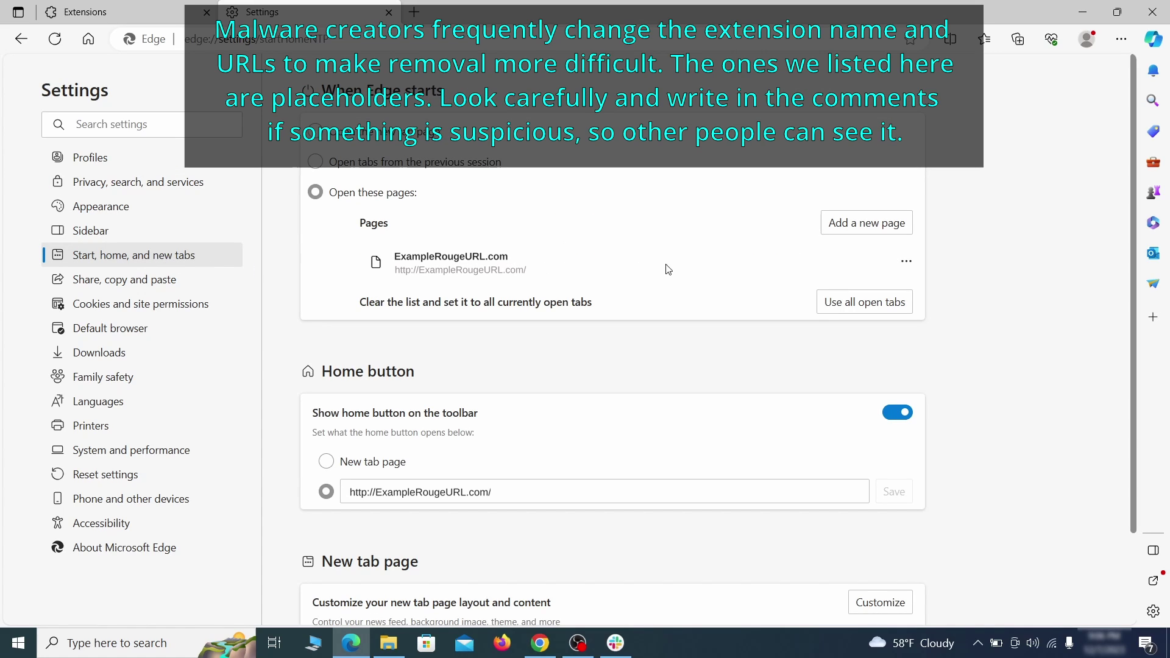
click(906, 266)
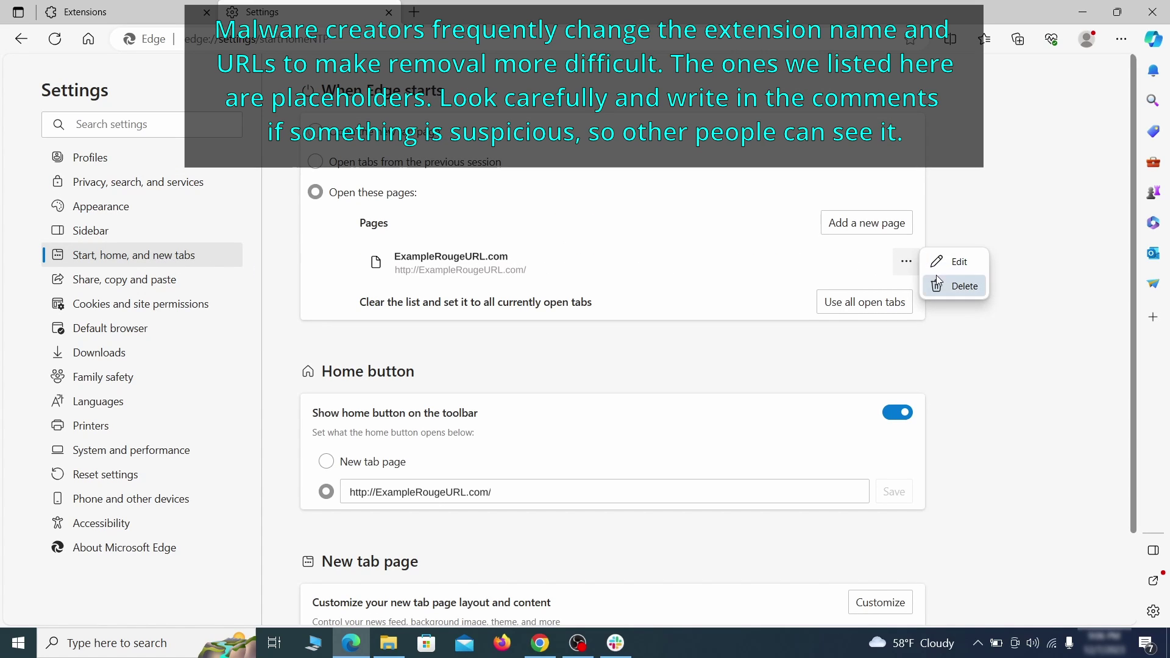
click(958, 285)
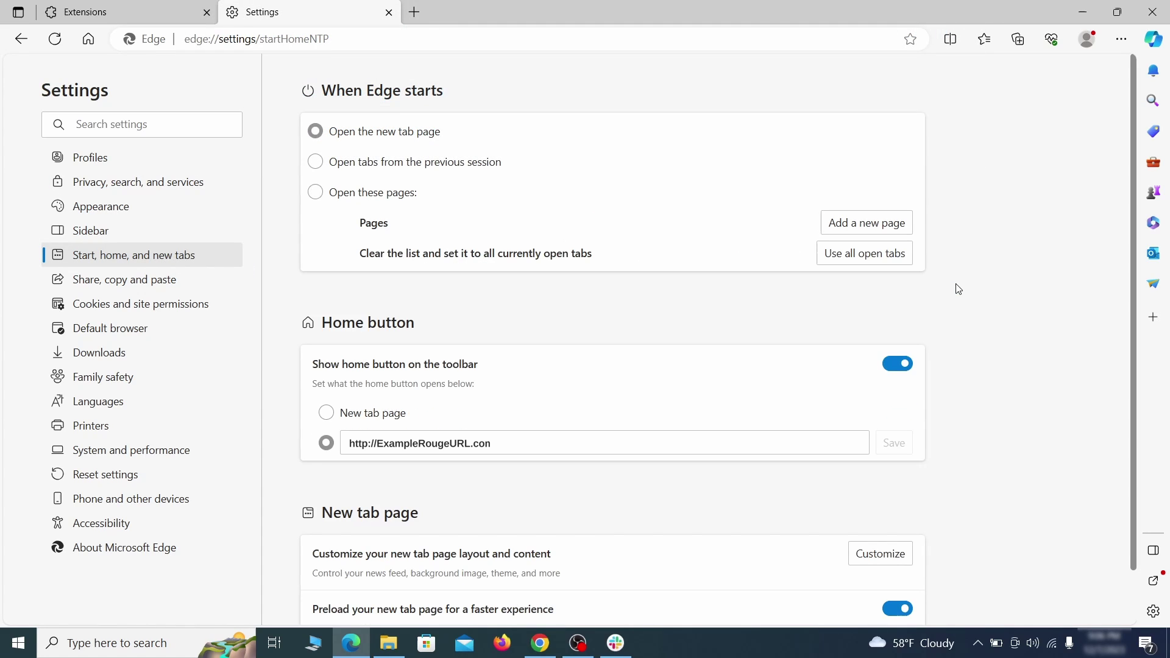
Step: Clear the rogue home button address and set the home button to the new tab page
click(517, 442)
triple_click(509, 442)
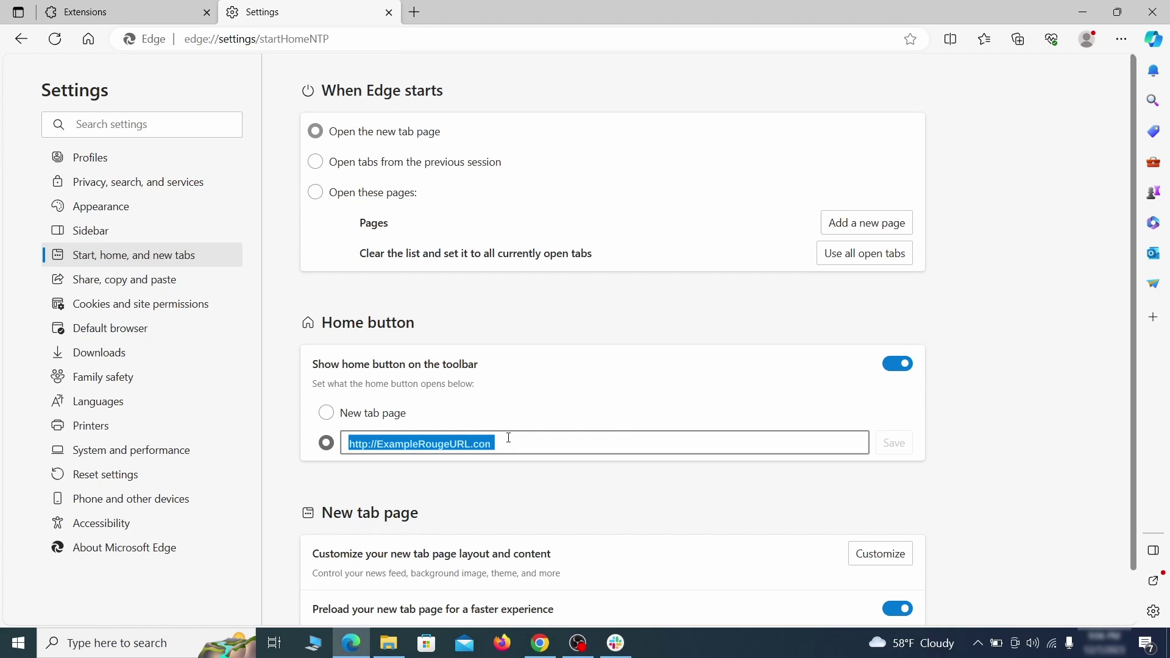
key(Delete)
click(327, 414)
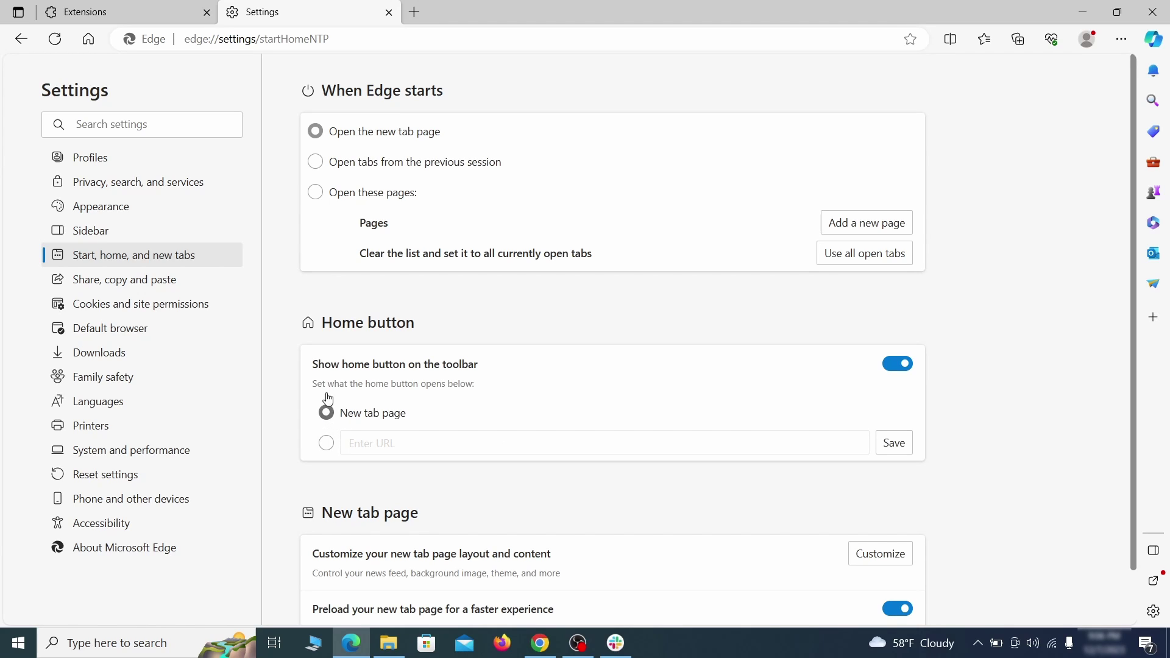
Step: In Edge's notification permissions, bring up the menu for ExampleRougeURL.com under Allow
click(315, 163)
click(147, 304)
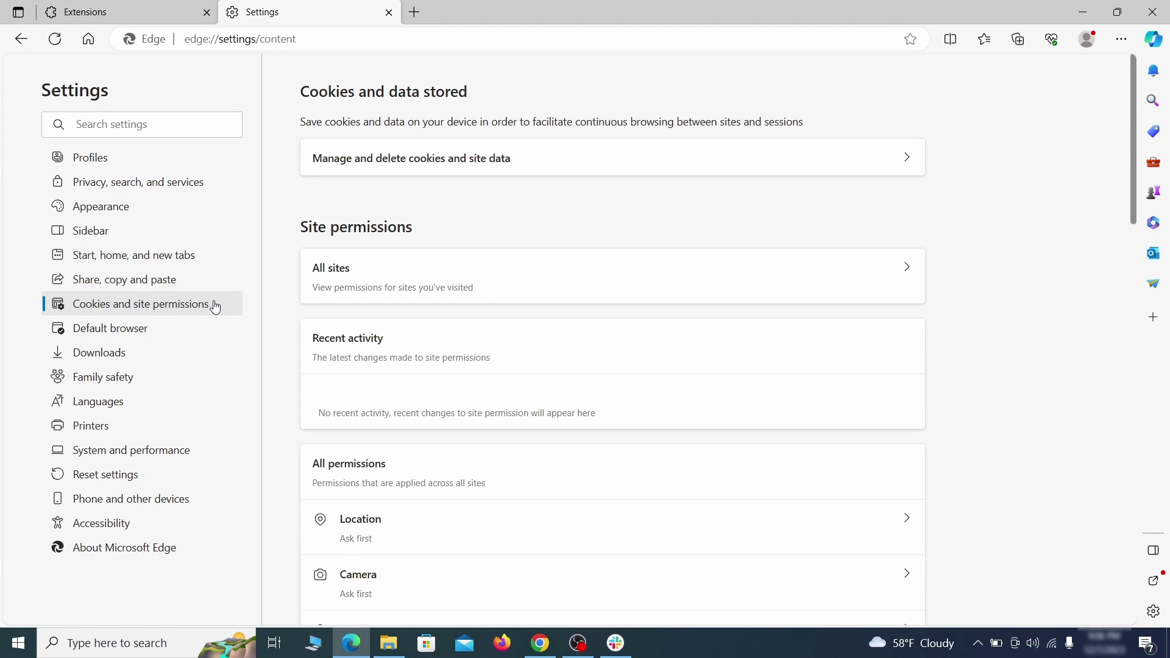
scroll(561, 316, down, 4)
scroll(565, 315, down, 4)
scroll(568, 314, down, 2)
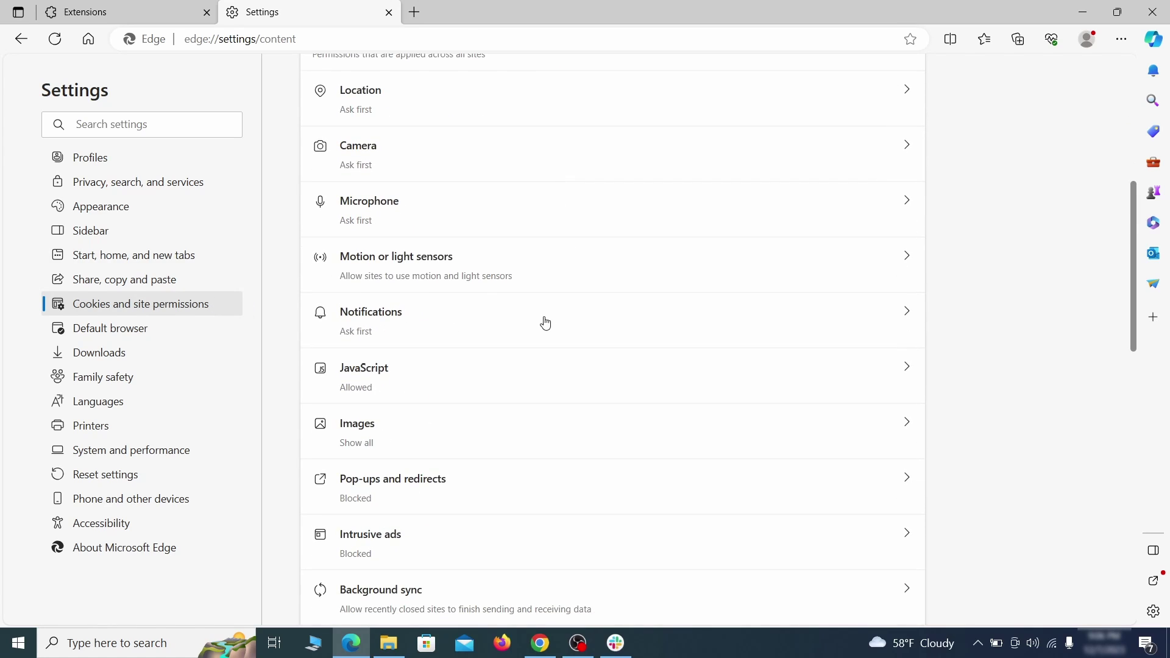
click(545, 322)
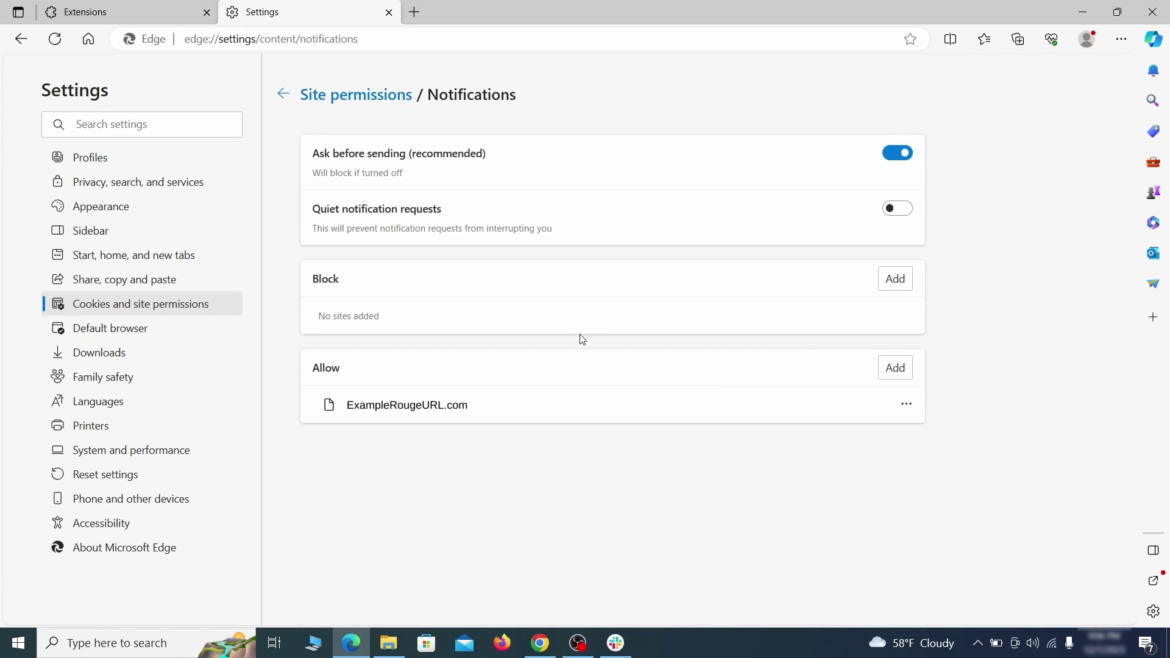
click(907, 405)
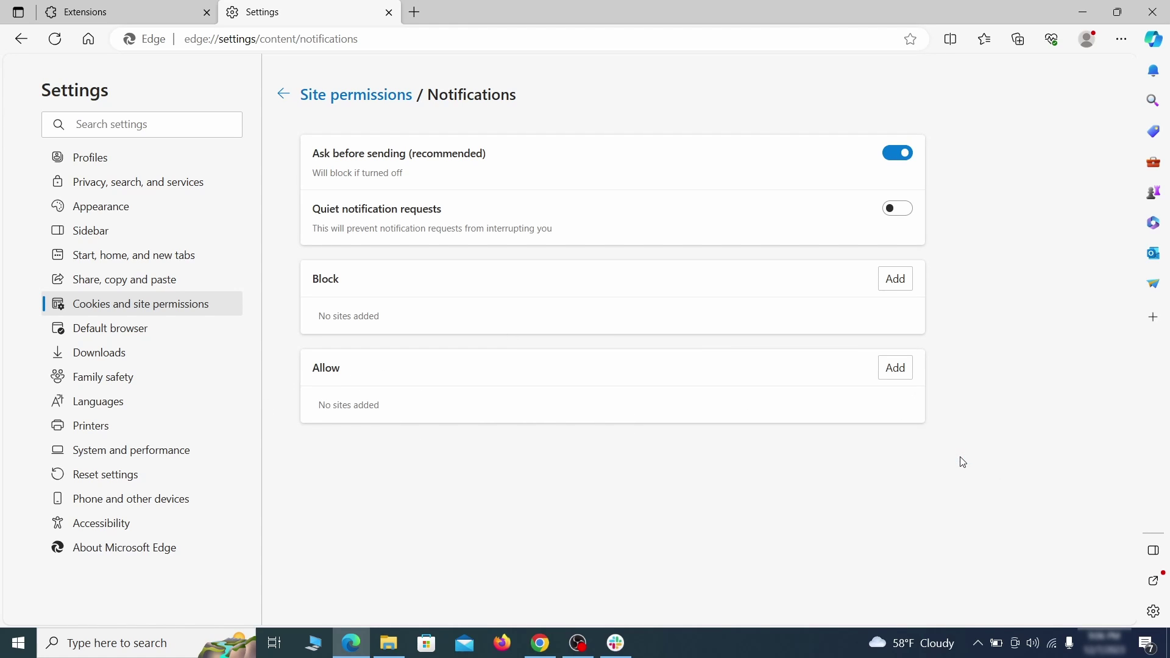